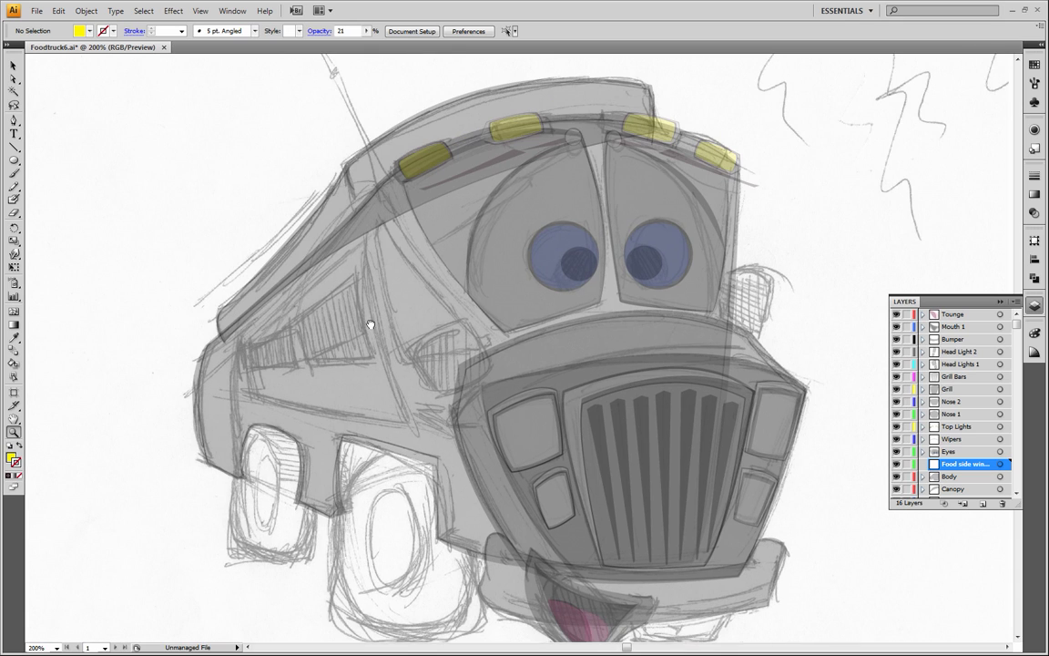
Set a black stroke with no fill and start a Pen path at the truck side panel's lower rear corner
{"action": "left_click", "coordinate": [13, 120]}
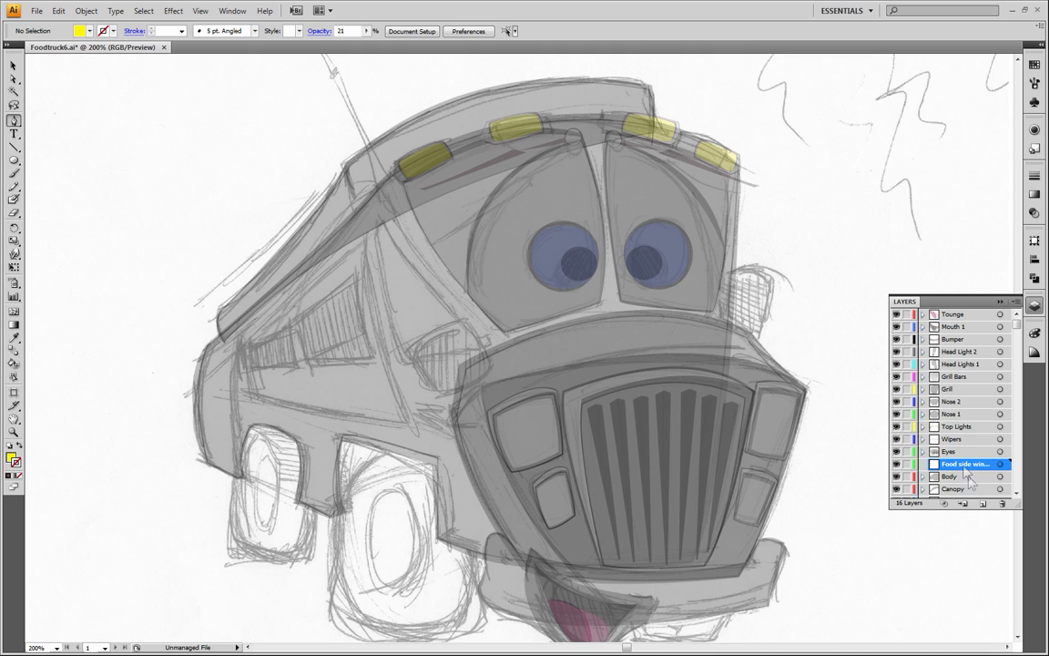
{"action": "left_click", "coordinate": [15, 461]}
{"action": "double_click", "coordinate": [15, 463]}
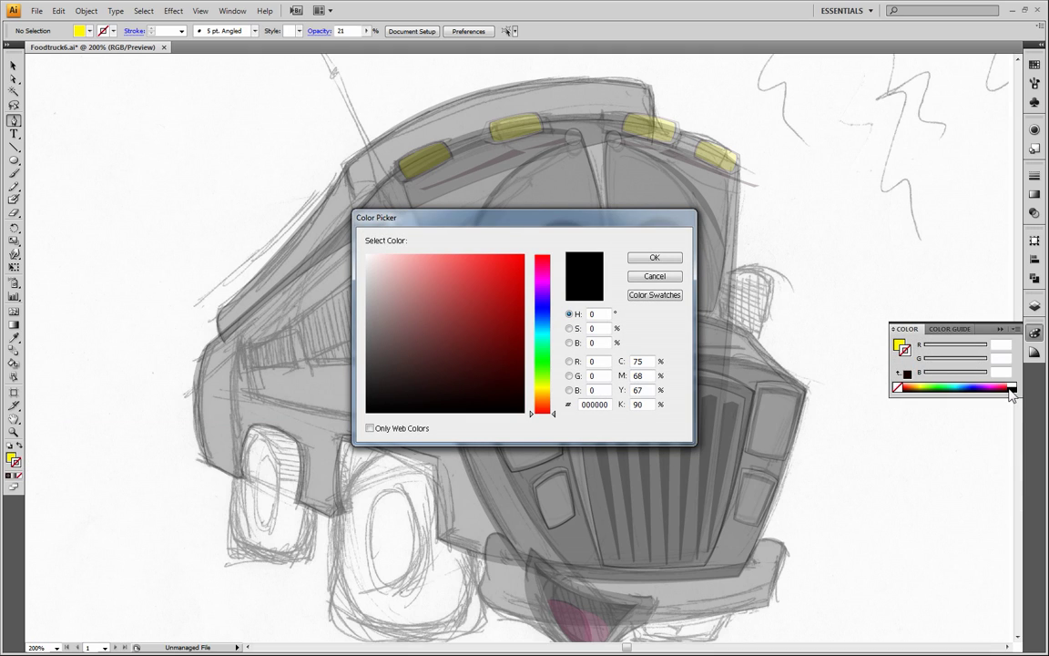
{"action": "left_click_drag", "start_coordinate": [382, 417], "coordinate": [367, 416]}
{"action": "left_click", "coordinate": [653, 259]}
{"action": "left_click", "coordinate": [10, 457]}
{"action": "left_click", "coordinate": [19, 475]}
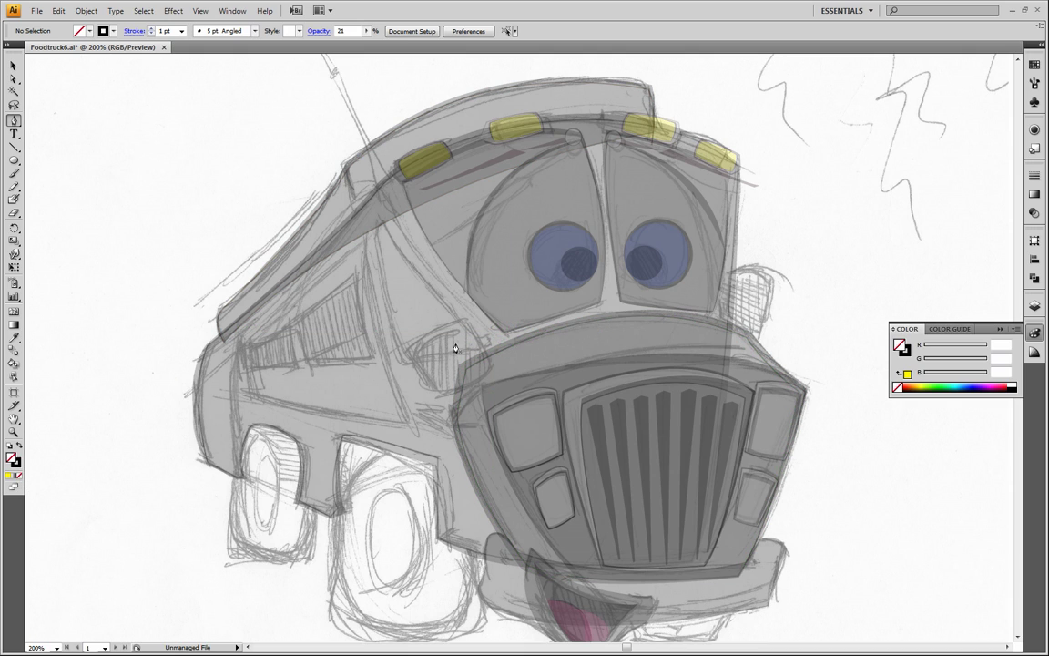
{"action": "left_click", "coordinate": [254, 399]}
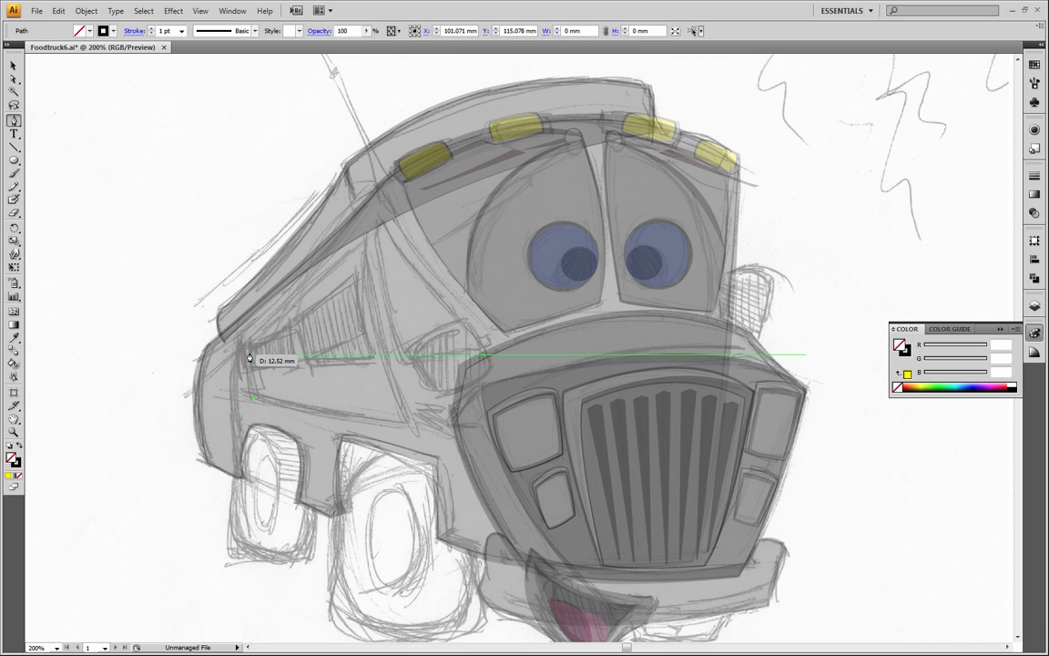
{"action": "left_click_drag", "start_coordinate": [247, 350], "coordinate": [258, 328]}
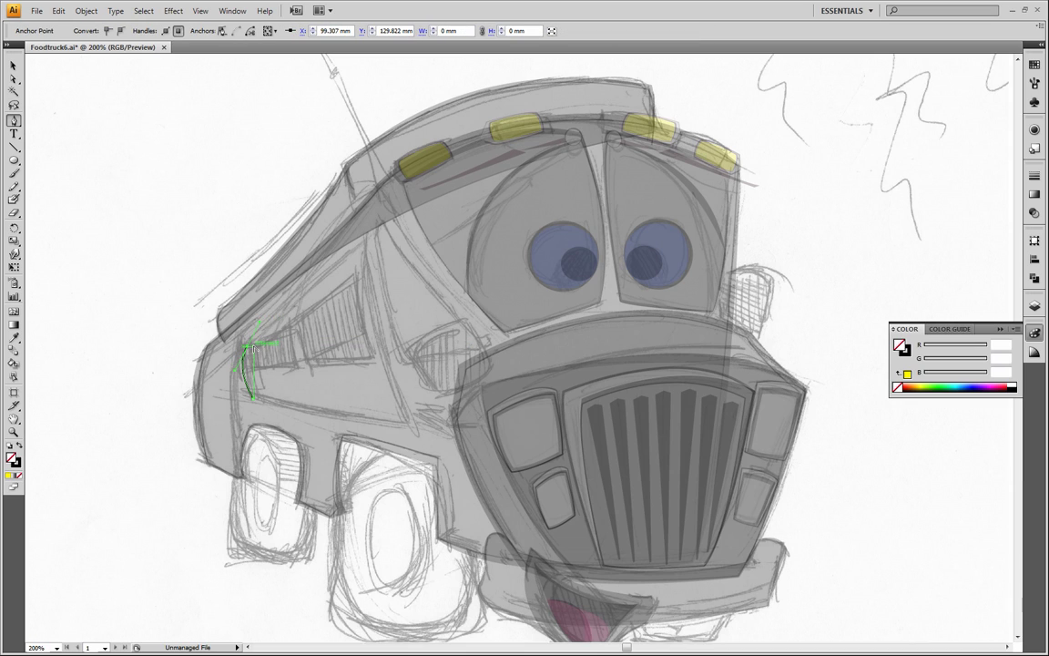
{"action": "left_click", "coordinate": [246, 348]}
{"action": "key", "text": "ctrl+z"}
{"action": "key", "text": "ctrl+z"}
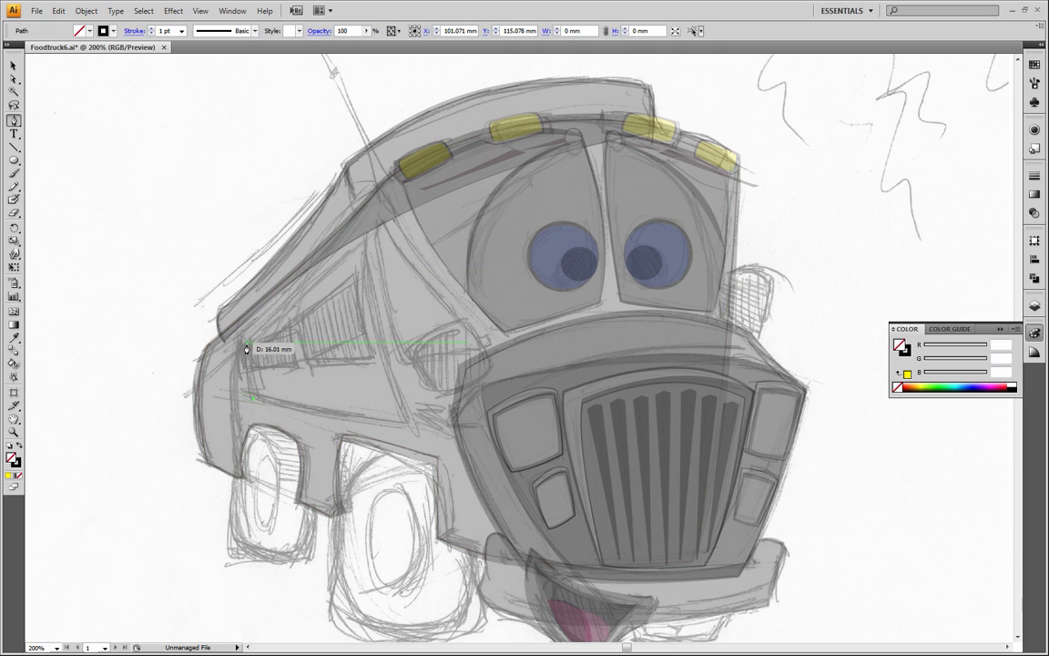
Trace the sketched side panel as a closed Pen path with a curved rear edge and a curved front edge, then deselect it
{"action": "left_click", "coordinate": [249, 337]}
{"action": "left_click_drag", "start_coordinate": [265, 316], "coordinate": [266, 315]}
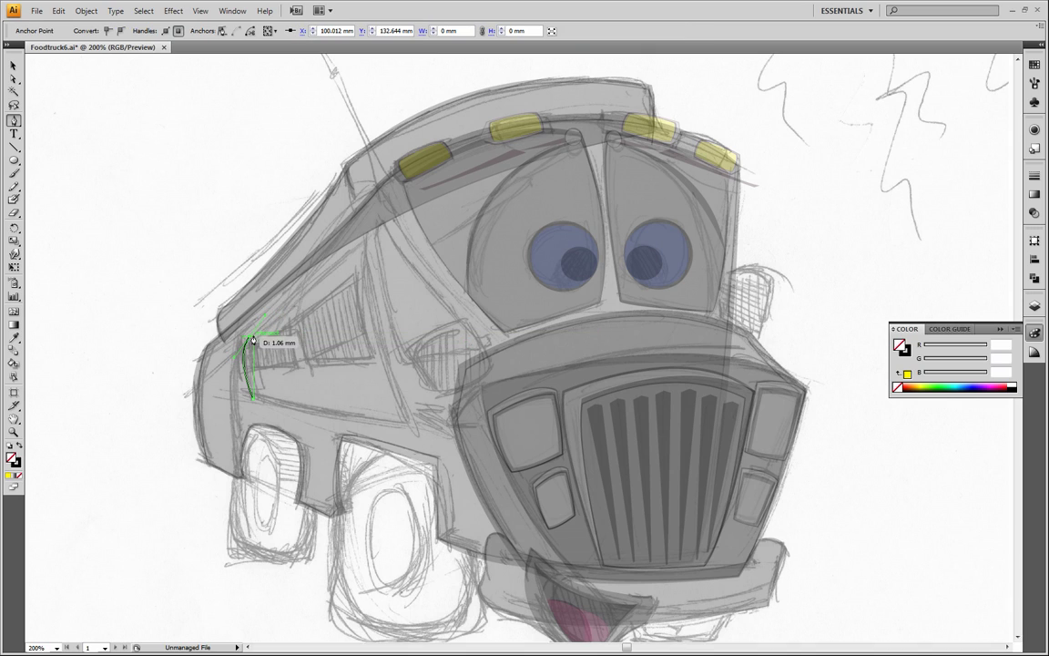
{"action": "left_click", "coordinate": [250, 339]}
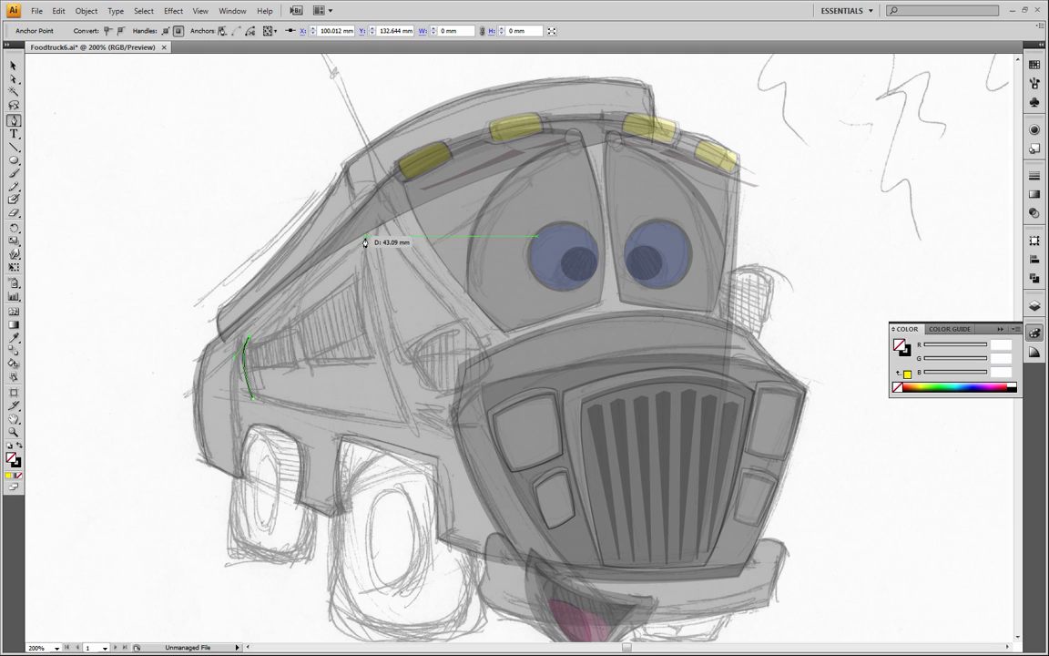
{"action": "left_click", "coordinate": [365, 240]}
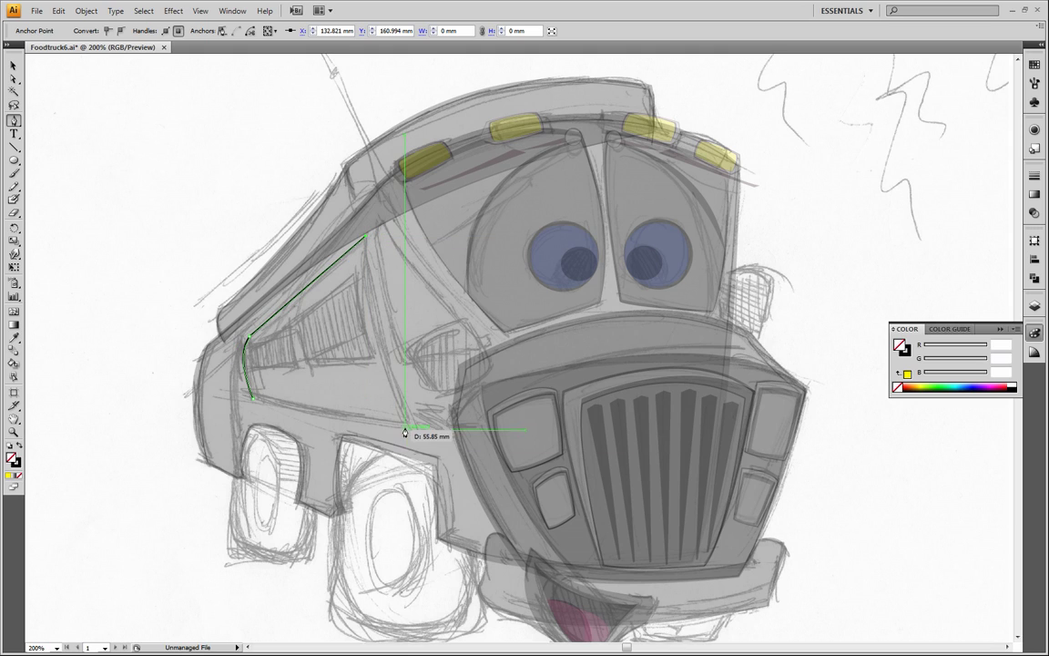
{"action": "left_click_drag", "start_coordinate": [412, 430], "coordinate": [430, 444]}
{"action": "left_click_drag", "start_coordinate": [457, 517], "coordinate": [455, 519]}
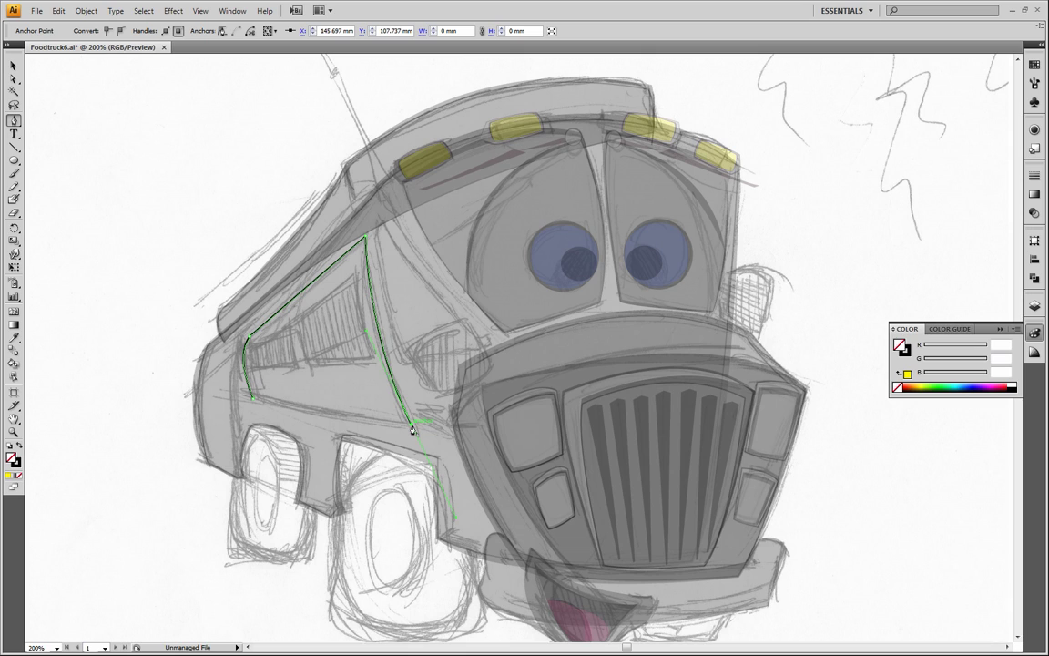
{"action": "left_click_drag", "start_coordinate": [252, 399], "coordinate": [239, 394]}
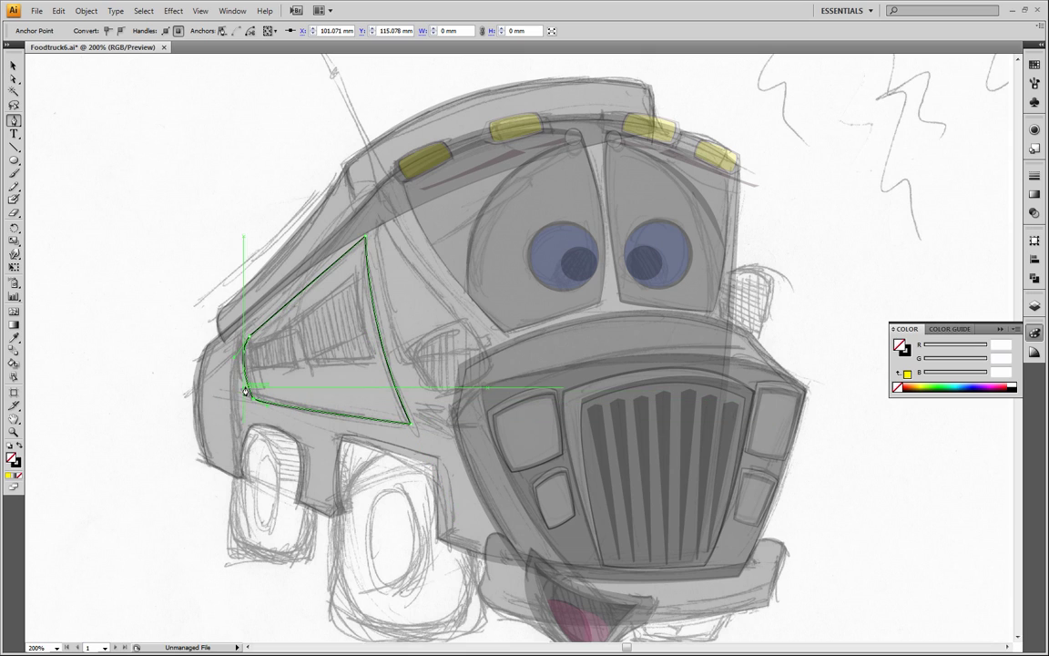
{"action": "left_click", "coordinate": [14, 66]}
{"action": "left_click", "coordinate": [66, 180]}
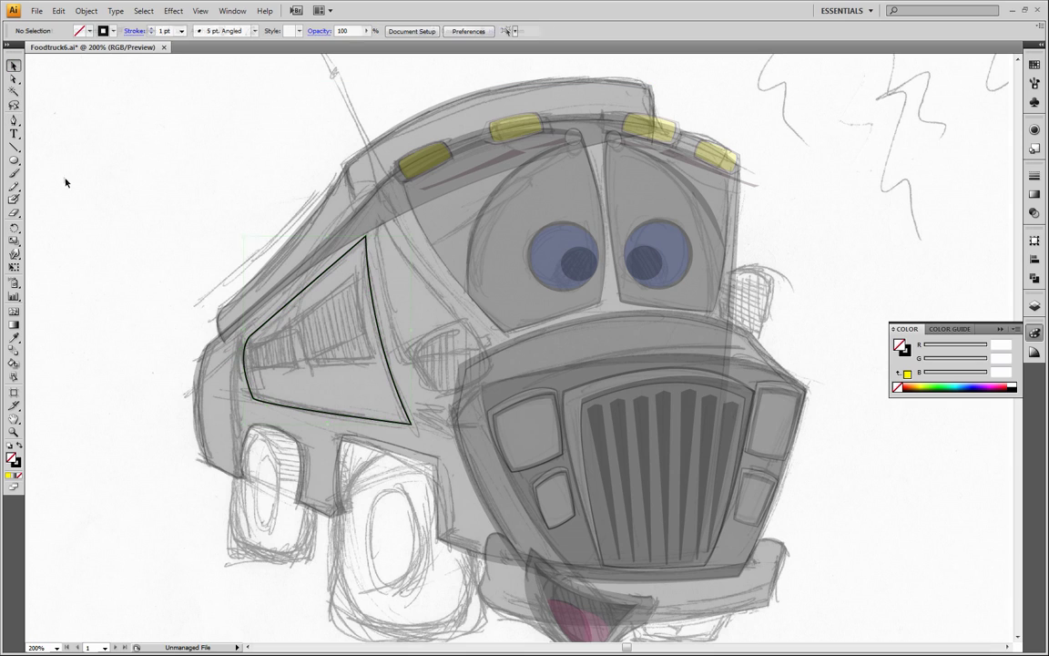
Fill the side panel shape with black and paste a copy of it in front
{"action": "left_click", "coordinate": [345, 253]}
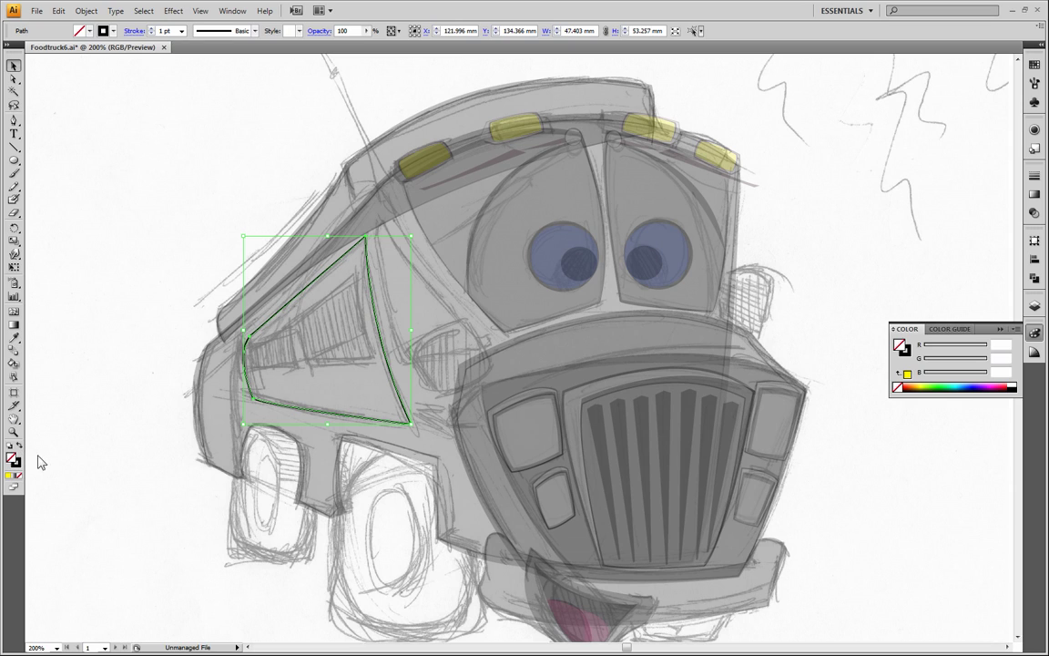
{"action": "left_click", "coordinate": [1015, 387]}
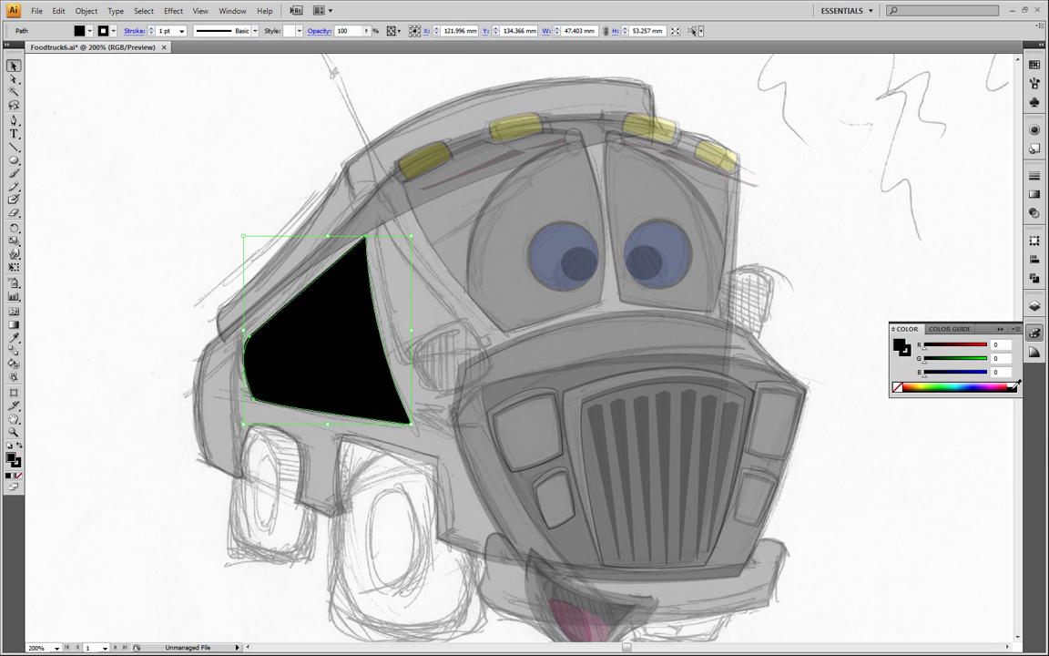
{"action": "left_click", "coordinate": [112, 226]}
{"action": "left_click", "coordinate": [279, 343]}
{"action": "left_click", "coordinate": [67, 14]}
{"action": "left_click", "coordinate": [34, 73]}
{"action": "left_click", "coordinate": [58, 11]}
{"action": "left_click", "coordinate": [56, 102]}
{"action": "left_click", "coordinate": [137, 260]}
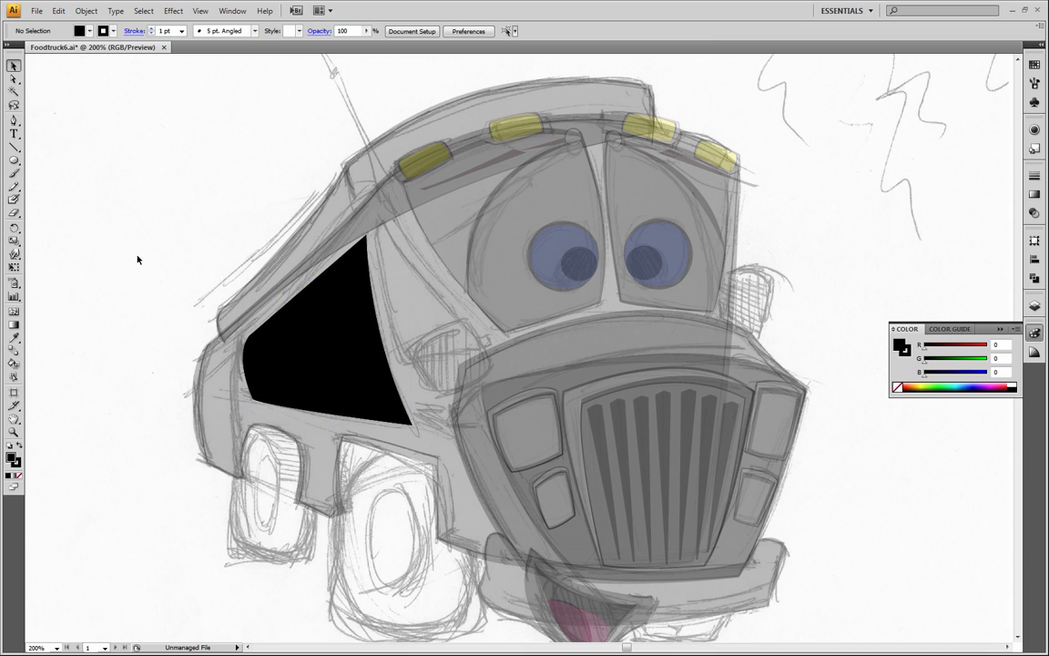
Give the front copy of the side panel the truck body's grey using the Eyedropper
{"action": "left_click", "coordinate": [325, 353]}
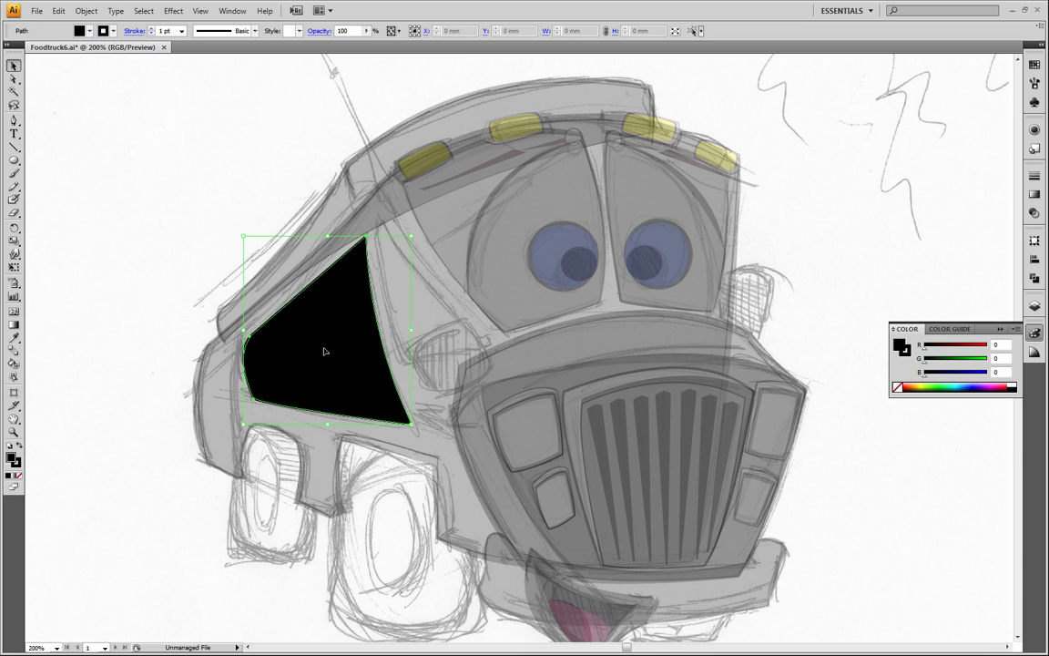
{"action": "left_click", "coordinate": [14, 337]}
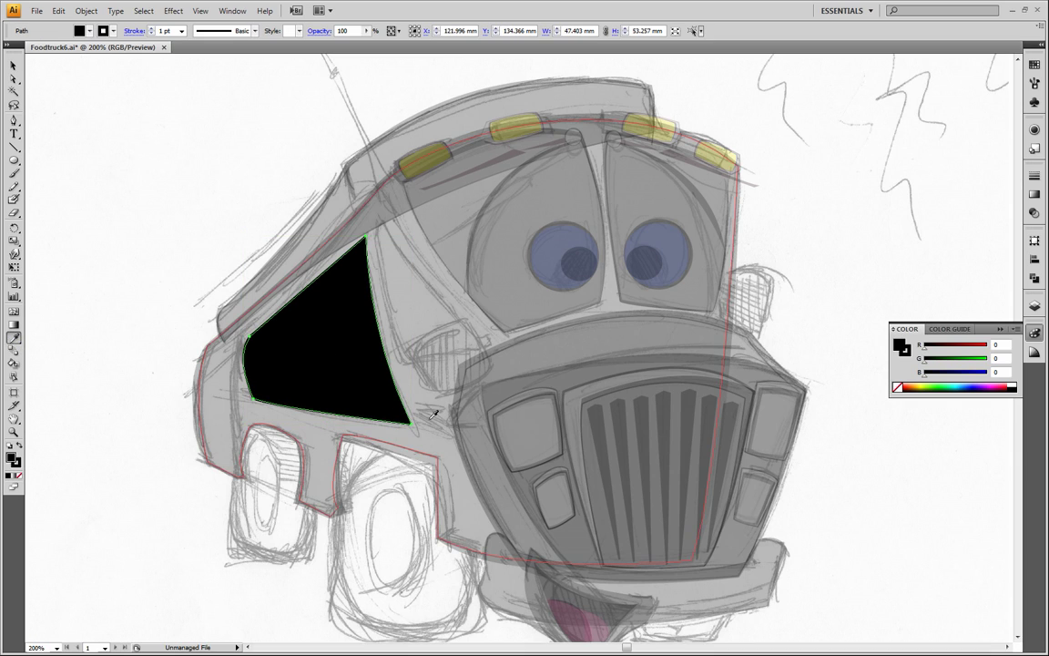
{"action": "left_click", "coordinate": [422, 401]}
{"action": "key", "text": "v"}
{"action": "left_click", "coordinate": [142, 144]}
Select all the truck artwork and set its opacity to 100%
{"action": "left_click_drag", "start_coordinate": [127, 88], "coordinate": [848, 627]}
{"action": "left_click", "coordinate": [365, 30]}
{"action": "left_click", "coordinate": [367, 43]}
{"action": "left_click", "coordinate": [81, 215]}
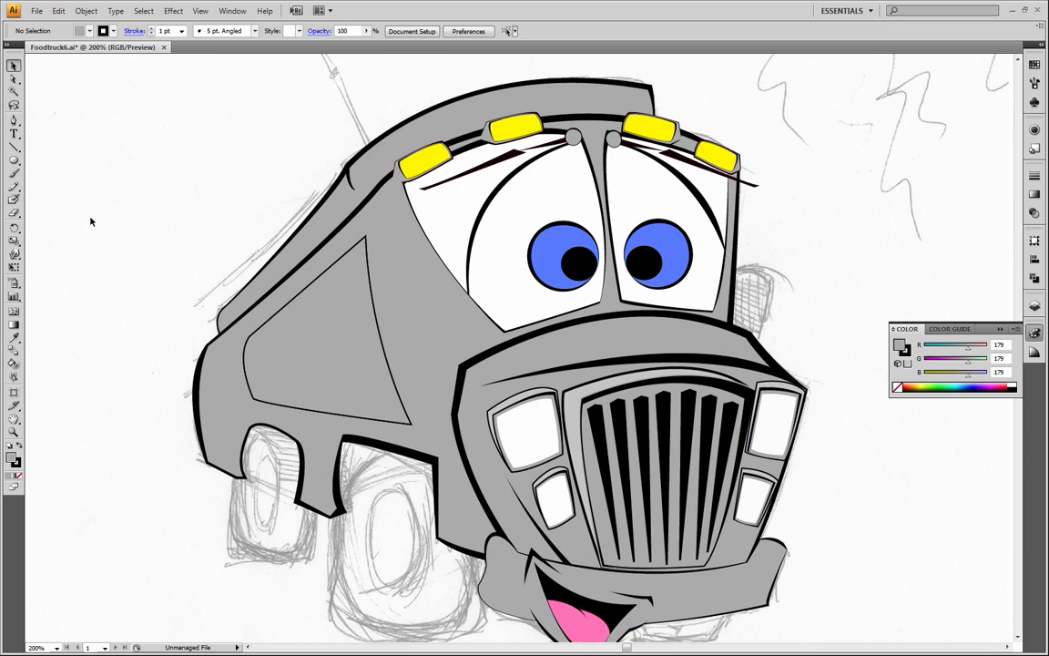
Move the grey panel's top corner anchor slightly inward with Direct Selection so the black shape behind forms a thicker outline
{"action": "left_click", "coordinate": [14, 433]}
{"action": "left_click", "coordinate": [326, 356], "text": "alt"}
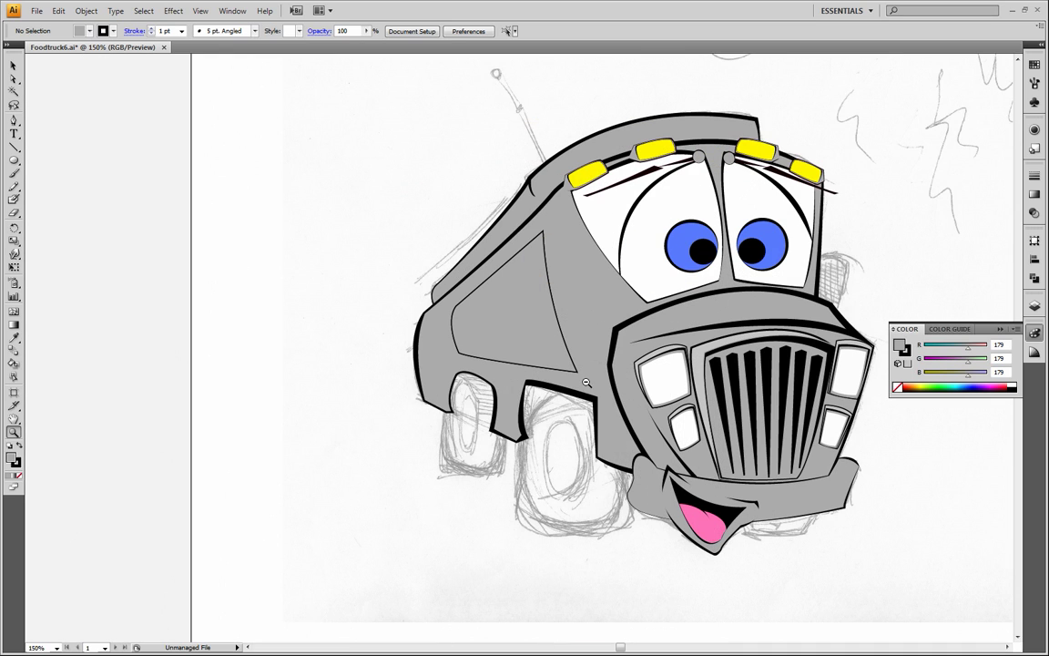
{"action": "left_click_drag", "start_coordinate": [638, 359], "coordinate": [478, 392]}
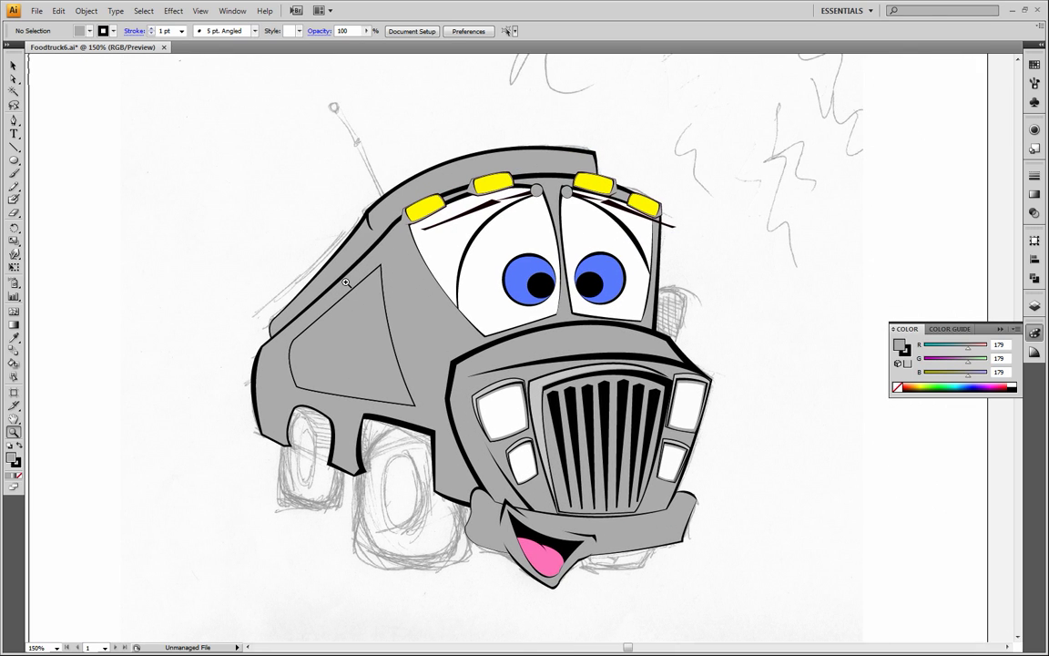
{"action": "left_click", "coordinate": [14, 79]}
{"action": "left_click", "coordinate": [14, 431]}
{"action": "left_click", "coordinate": [373, 288]}
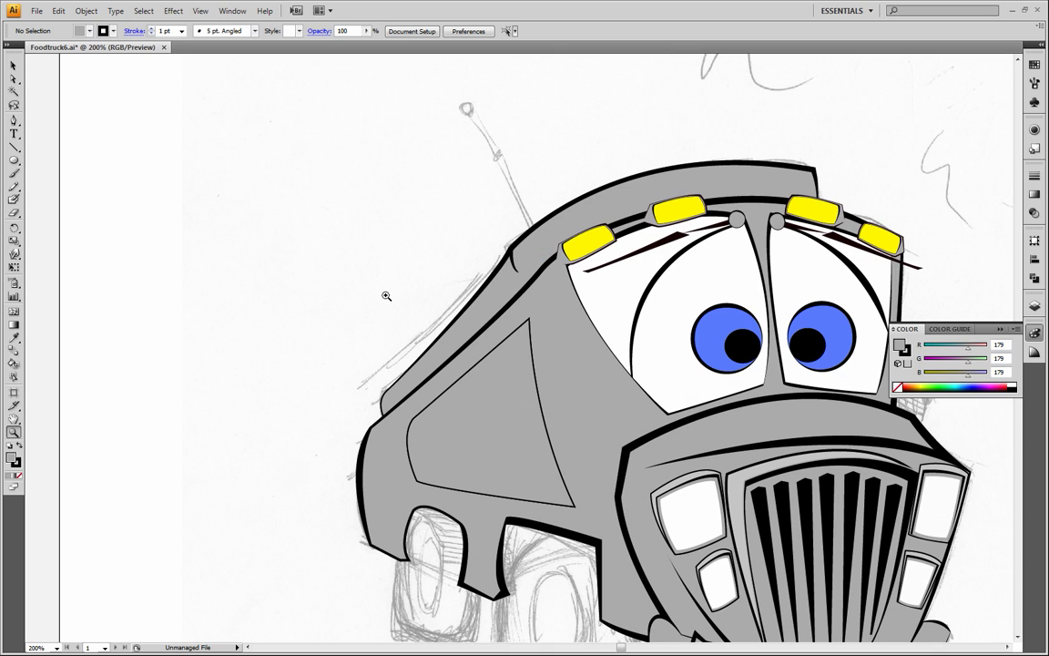
{"action": "left_click_drag", "start_coordinate": [518, 402], "coordinate": [459, 378]}
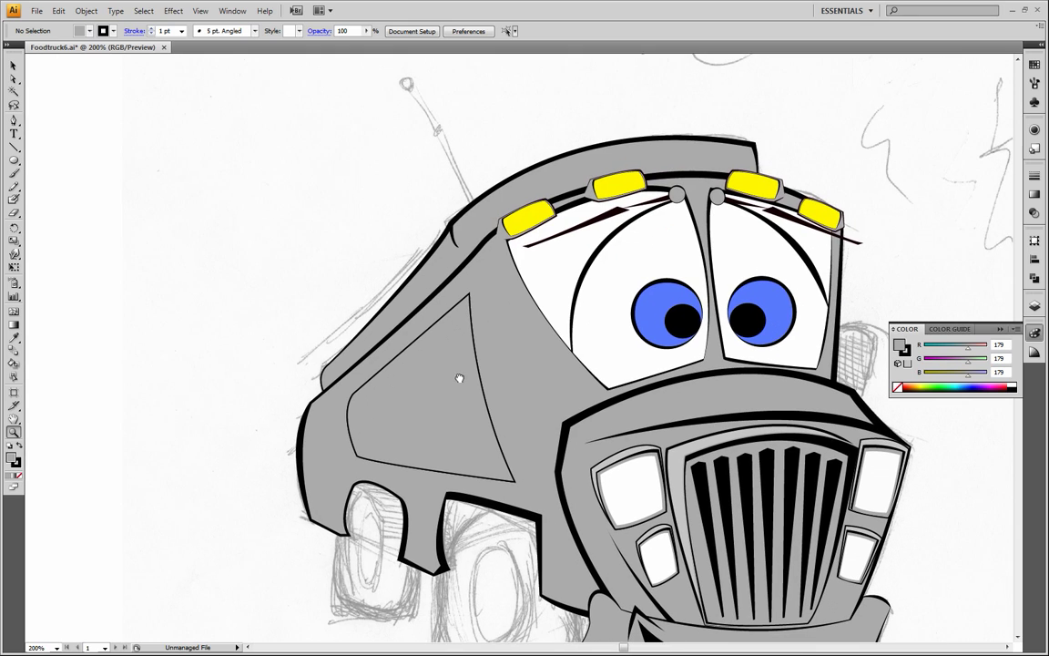
{"action": "left_click", "coordinate": [14, 79]}
{"action": "left_click", "coordinate": [470, 297]}
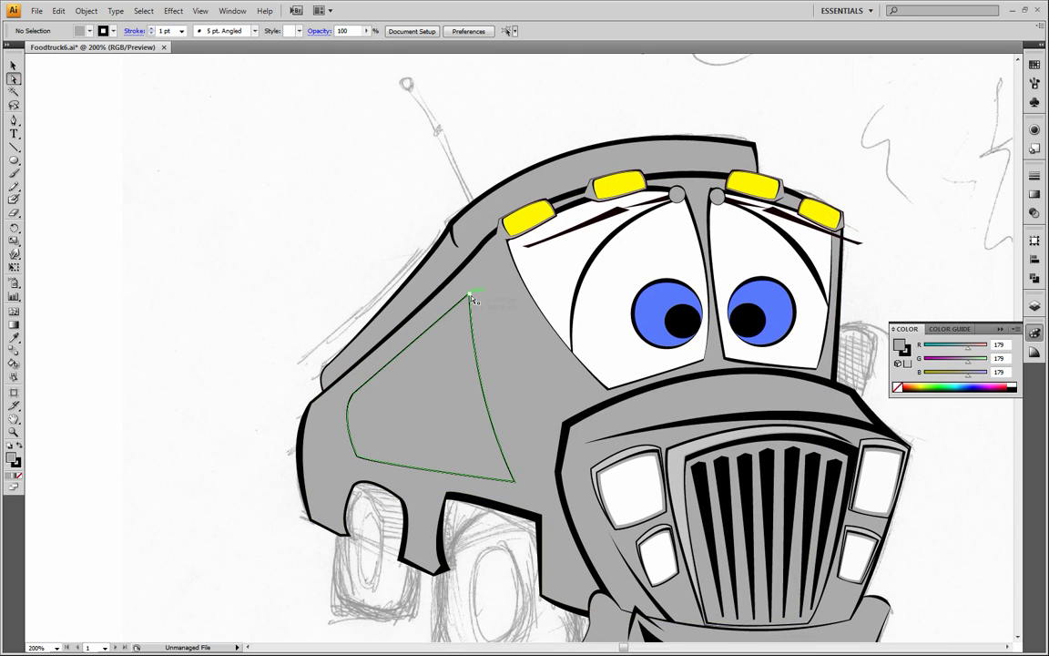
{"action": "left_click", "coordinate": [470, 297]}
{"action": "left_click_drag", "start_coordinate": [470, 297], "coordinate": [466, 302]}
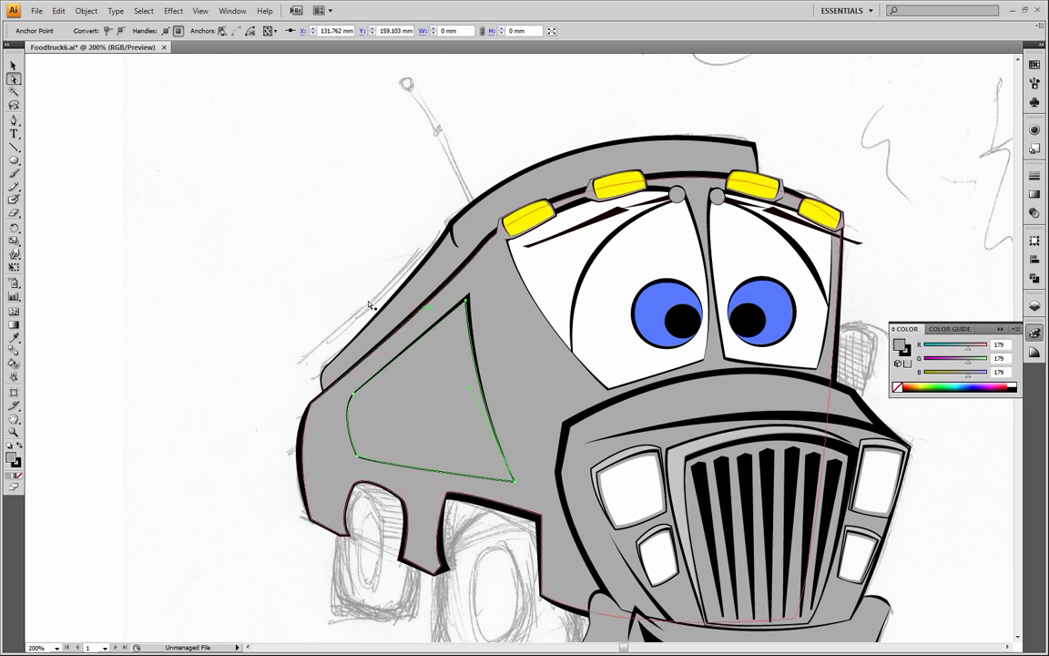
{"action": "left_click", "coordinate": [230, 280]}
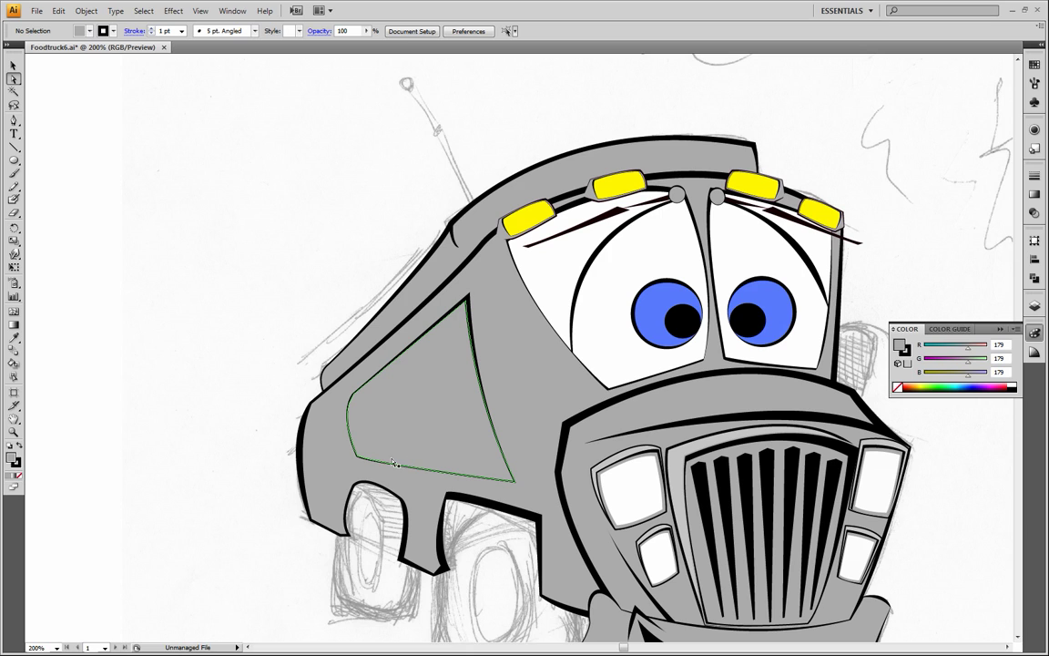
Try to thicken the outline along the grey panel's curved rear edge by adjusting that edge inward, and undo the change
{"action": "left_click", "coordinate": [354, 398]}
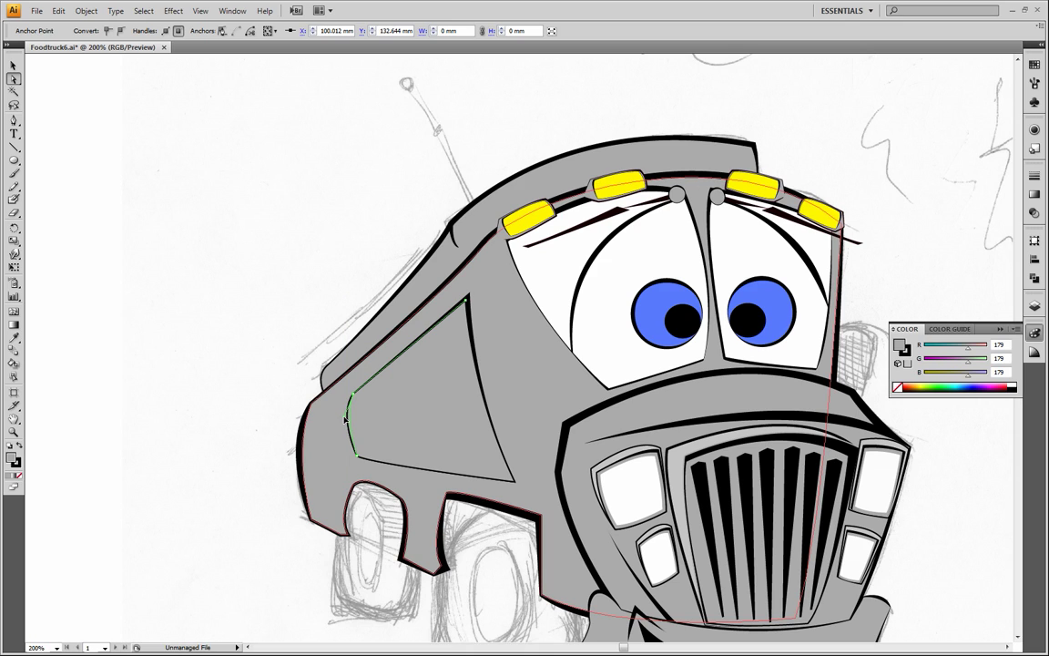
{"action": "left_click", "coordinate": [225, 426]}
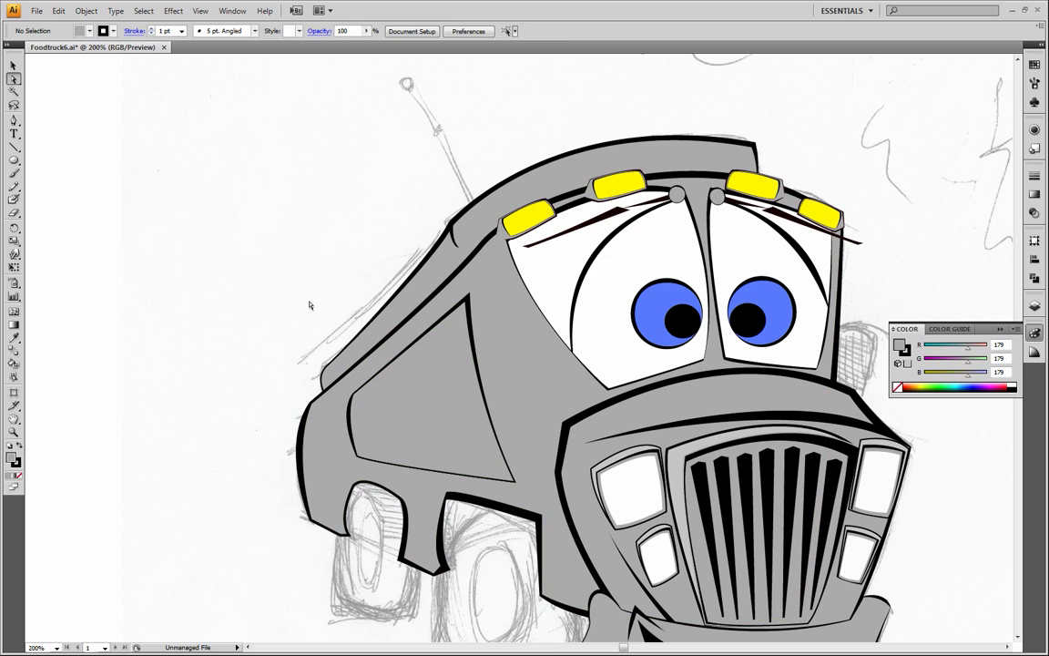
{"action": "key", "text": "ctrl+z"}
{"action": "left_click", "coordinate": [276, 336]}
Move the grey panel's lower front anchor about 1.88 mm left and 0.43 mm up to vary the outline thickness
{"action": "left_click", "coordinate": [515, 482]}
{"action": "left_click", "coordinate": [516, 485]}
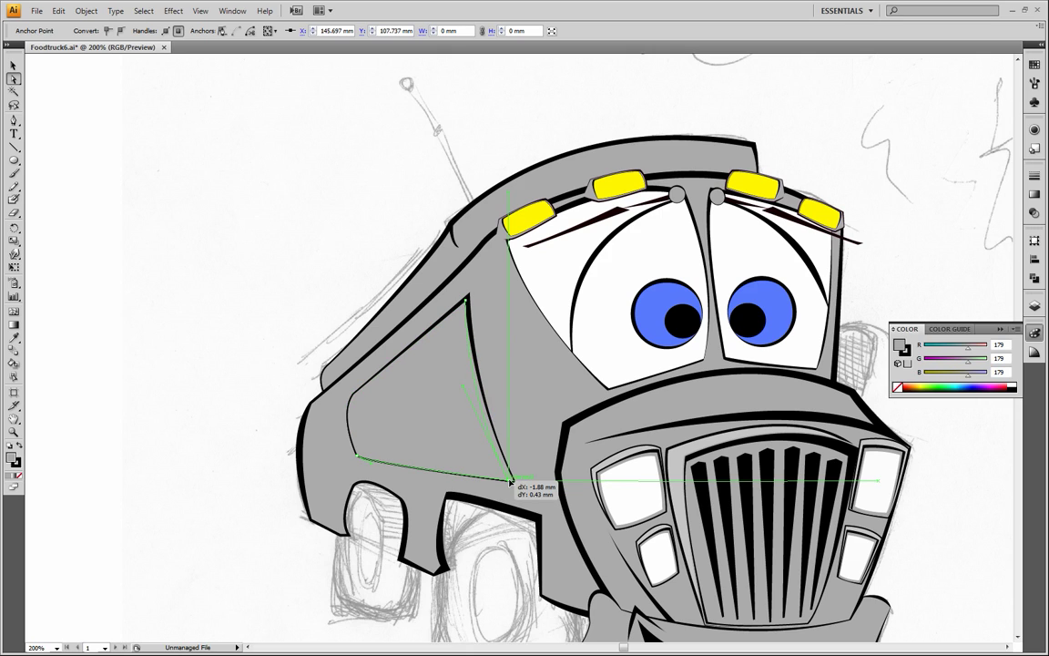
{"action": "left_click_drag", "start_coordinate": [515, 482], "coordinate": [507, 480]}
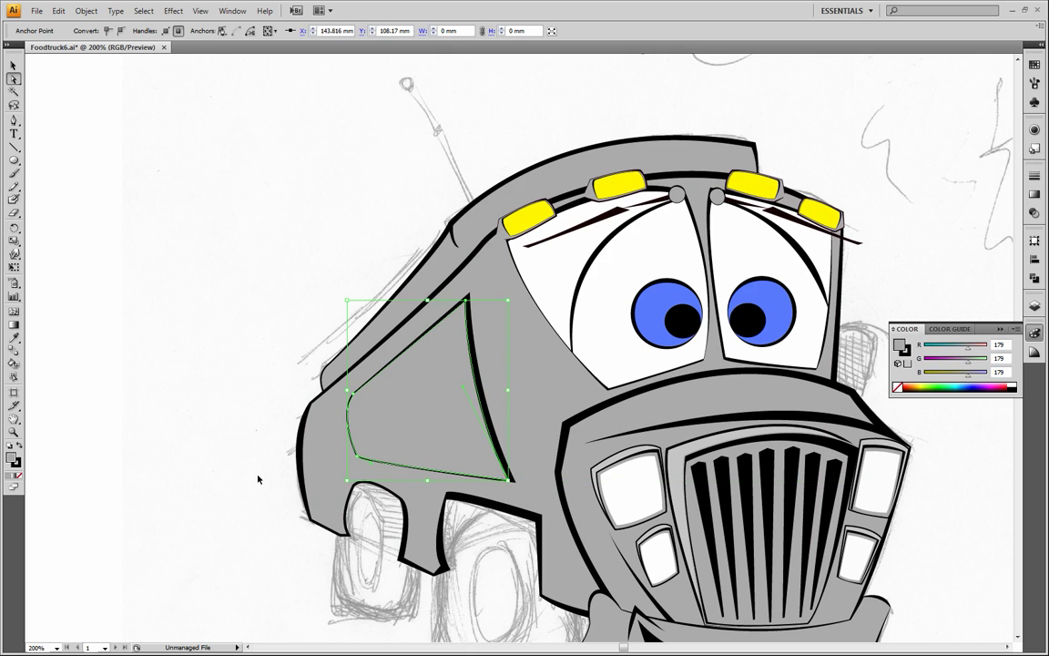
{"action": "left_click", "coordinate": [206, 422]}
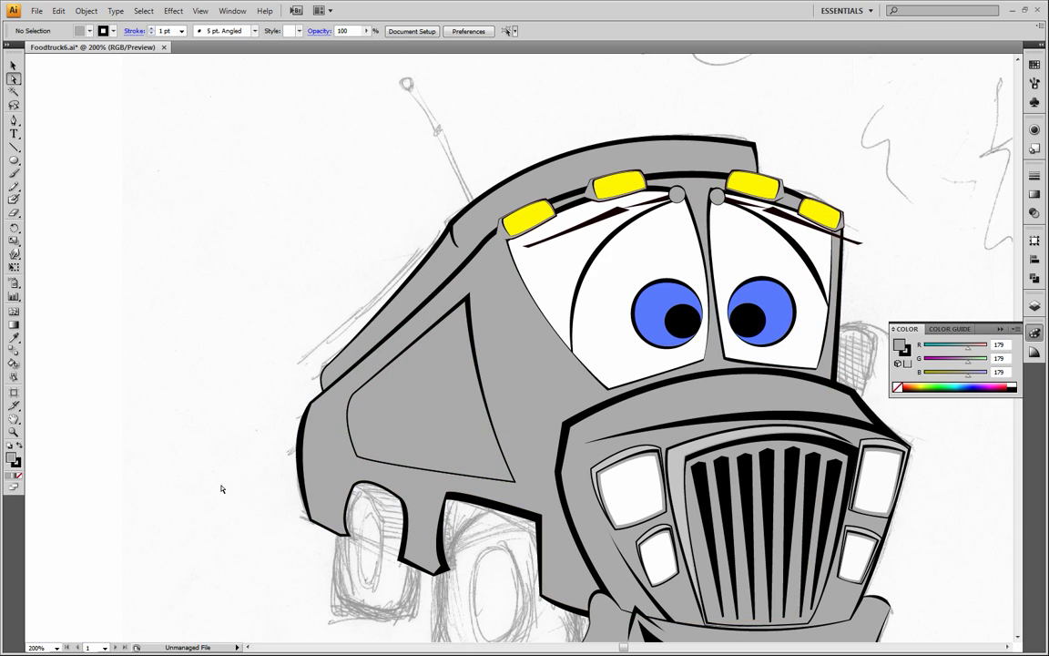
Select all the truck artwork and lower its opacity to 18% so the sketch shows through
{"action": "left_click", "coordinate": [13, 65]}
{"action": "left_click_drag", "start_coordinate": [266, 162], "coordinate": [824, 480]}
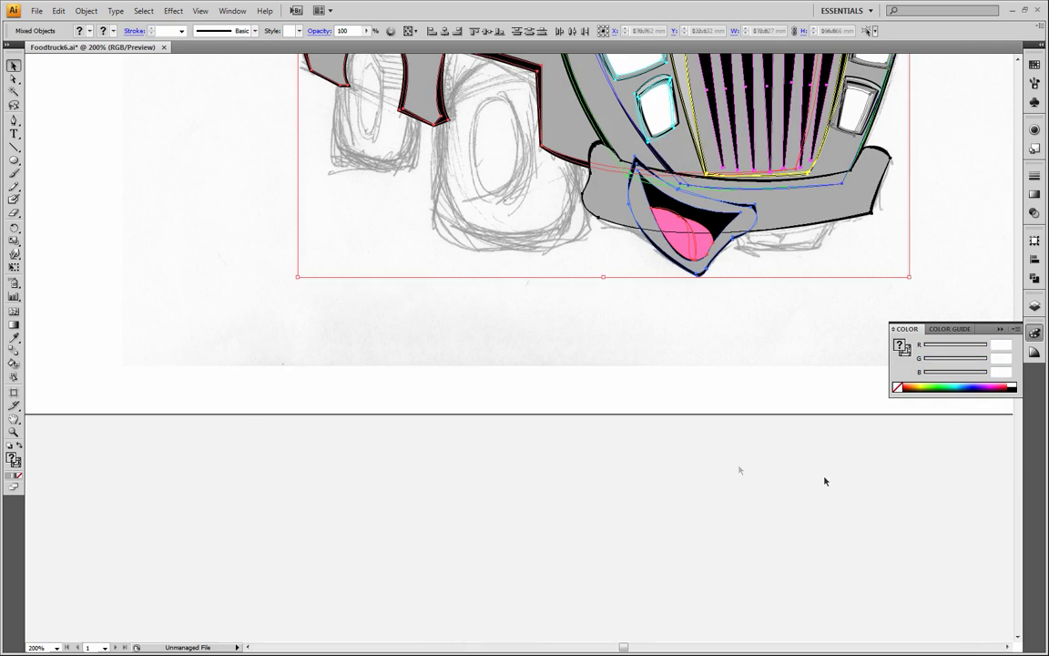
{"action": "left_click_drag", "start_coordinate": [473, 270], "coordinate": [426, 547]}
{"action": "left_click", "coordinate": [366, 31]}
{"action": "left_click_drag", "start_coordinate": [364, 43], "coordinate": [314, 55]}
{"action": "left_click", "coordinate": [160, 312]}
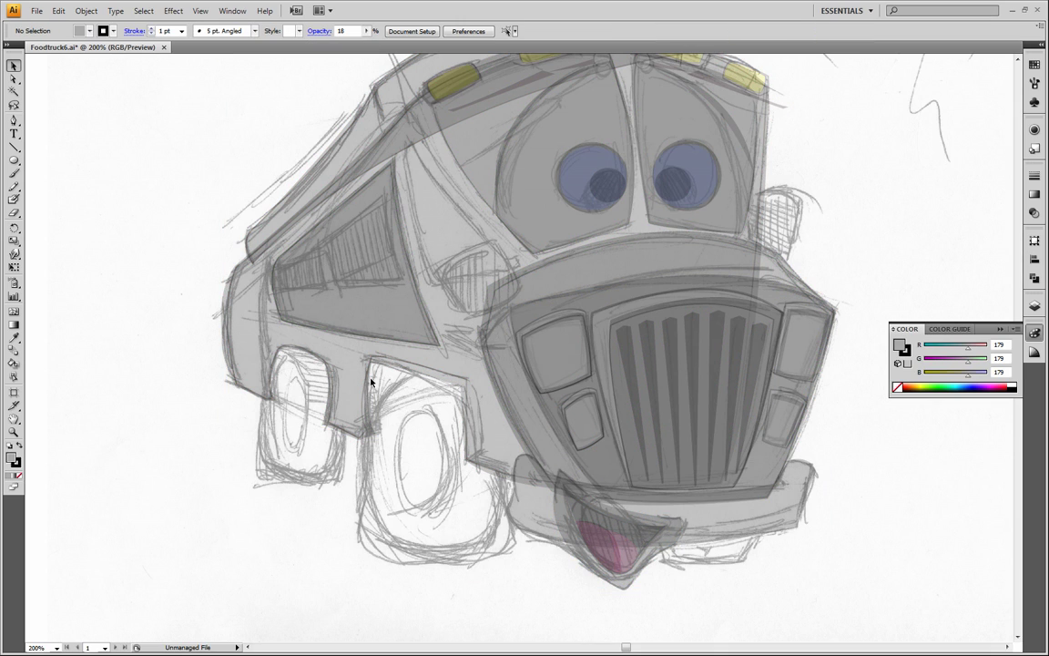
Trace the small rear side window with the Pen tool on the side window layer, using no fill and a 1 pt black stroke
{"action": "left_click", "coordinate": [1034, 305]}
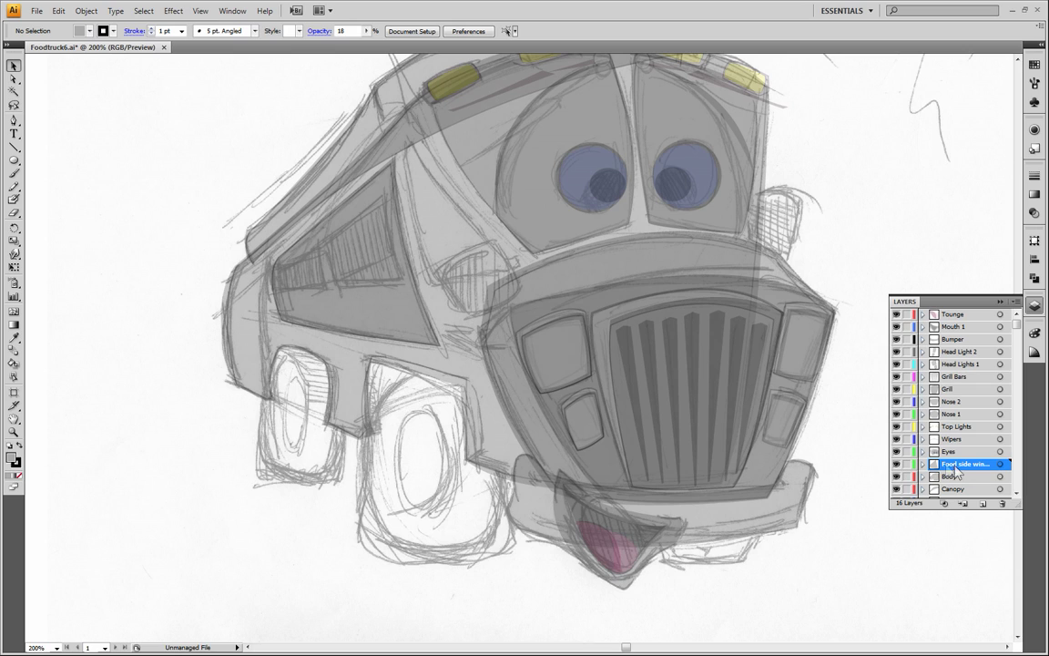
{"action": "left_click", "coordinate": [14, 121]}
{"action": "left_click", "coordinate": [19, 475]}
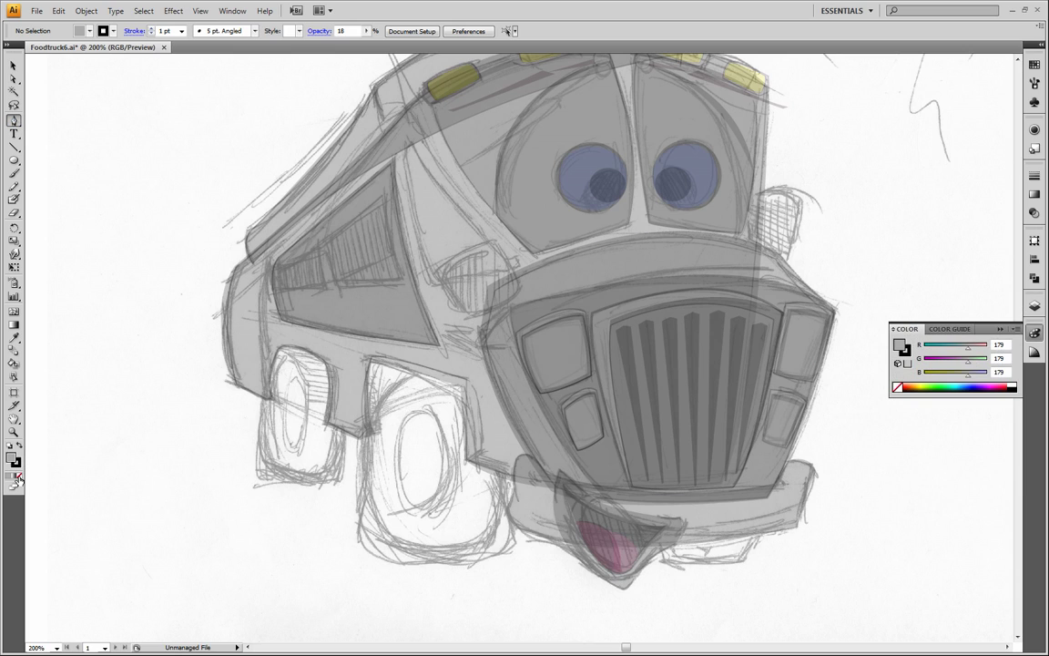
{"action": "left_click", "coordinate": [18, 476]}
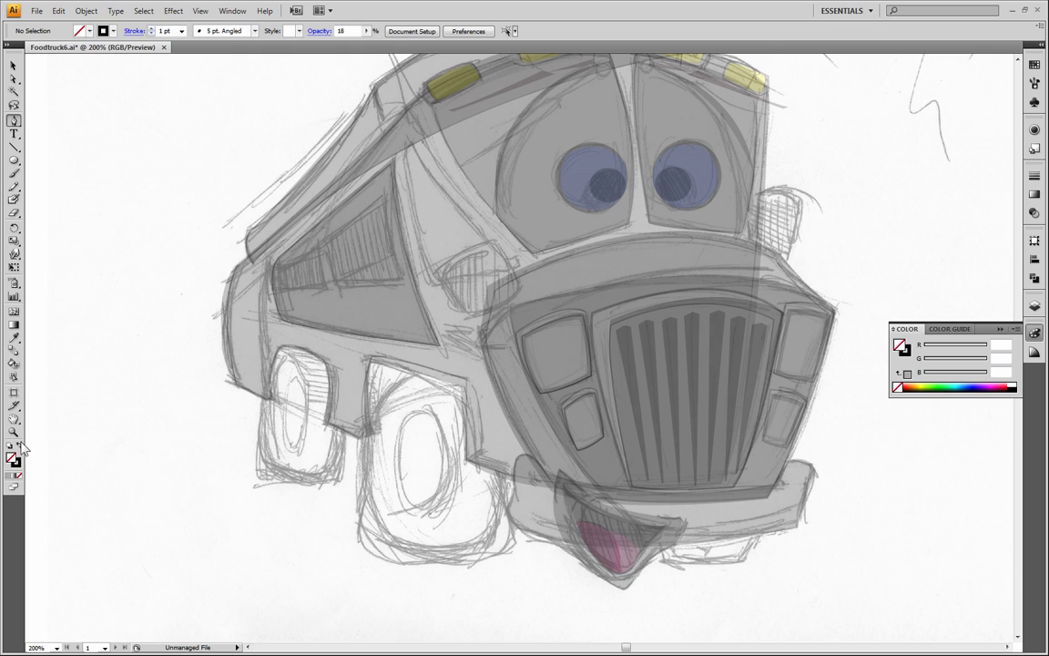
{"action": "left_click", "coordinate": [283, 290]}
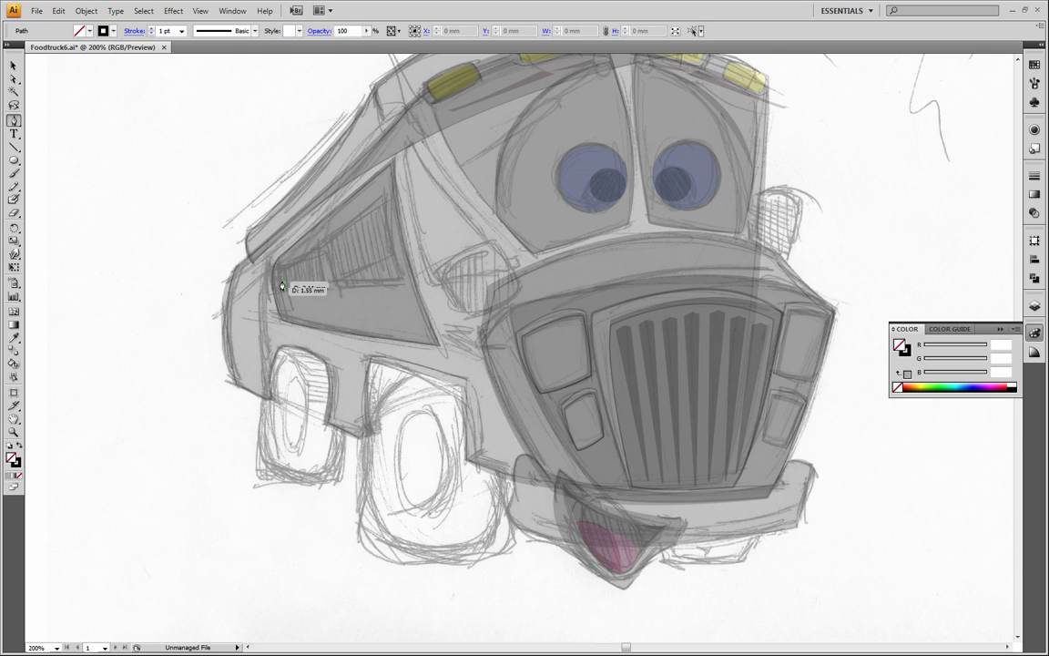
{"action": "left_click", "coordinate": [281, 264]}
{"action": "left_click_drag", "start_coordinate": [292, 251], "coordinate": [283, 248]}
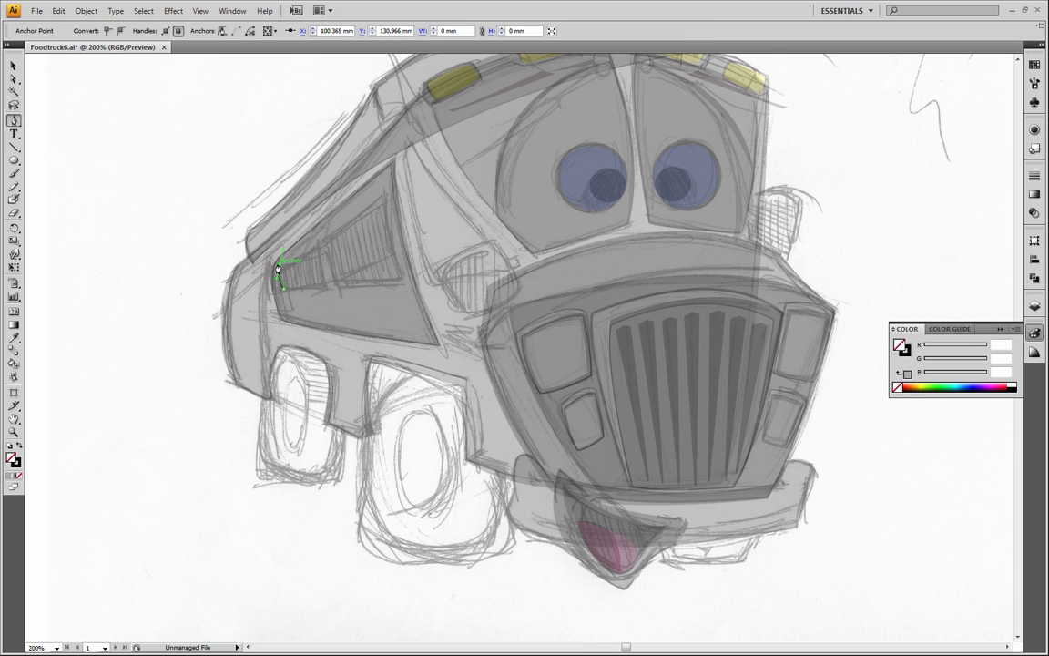
{"action": "left_click", "coordinate": [319, 240]}
{"action": "left_click", "coordinate": [329, 289]}
{"action": "left_click", "coordinate": [284, 289]}
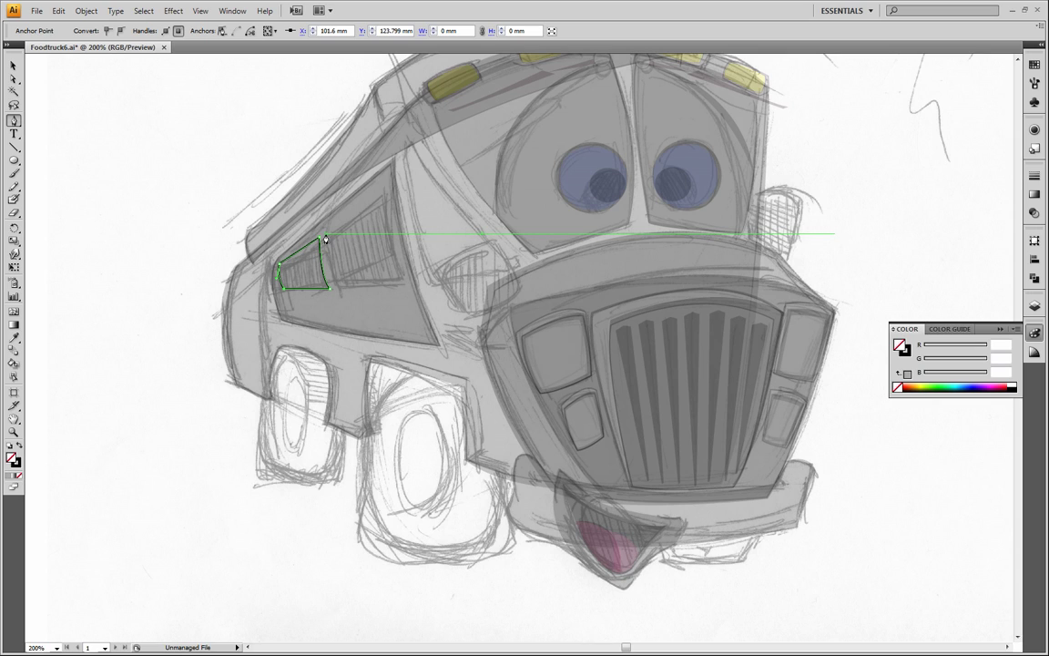
Trace the larger front side window as a closed Pen path following the sketch, and deselect it
{"action": "left_click_drag", "start_coordinate": [325, 239], "coordinate": [357, 304]}
{"action": "left_click", "coordinate": [338, 290]}
{"action": "left_click", "coordinate": [405, 285]}
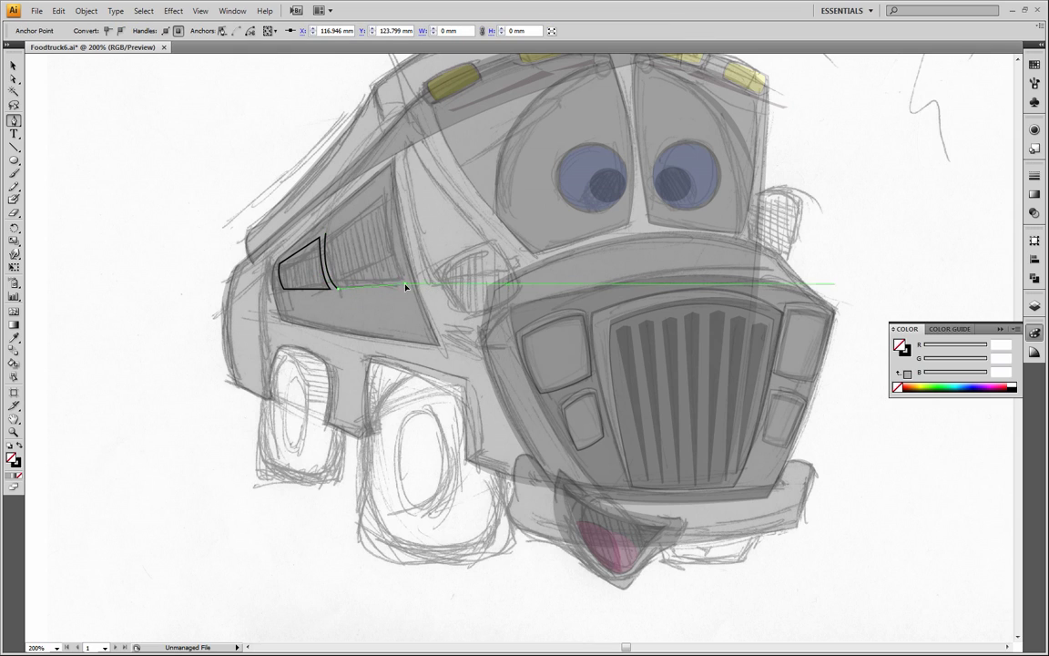
{"action": "left_click", "coordinate": [387, 198]}
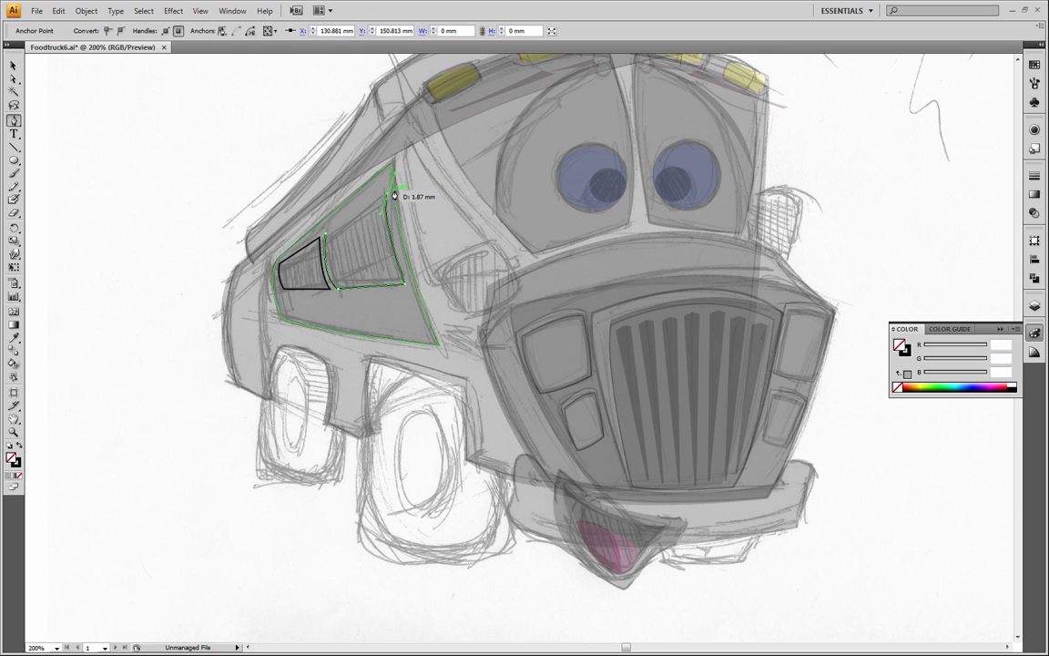
{"action": "left_click", "coordinate": [325, 238]}
{"action": "left_click", "coordinate": [14, 66]}
{"action": "left_click", "coordinate": [80, 123]}
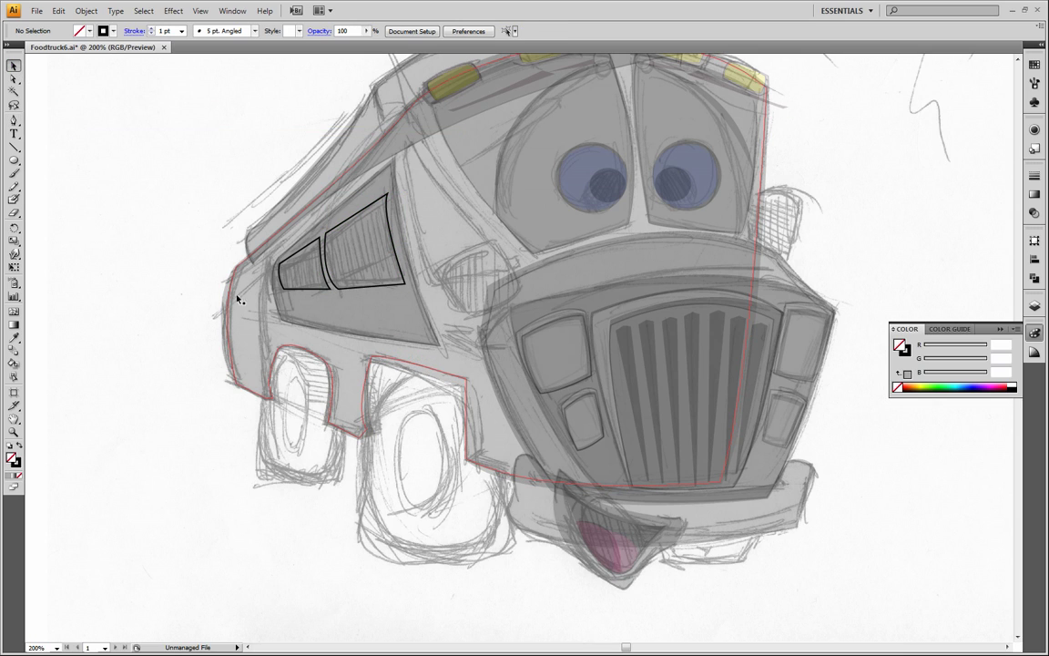
Fill both traced side window shapes with black
{"action": "left_click", "coordinate": [316, 243]}
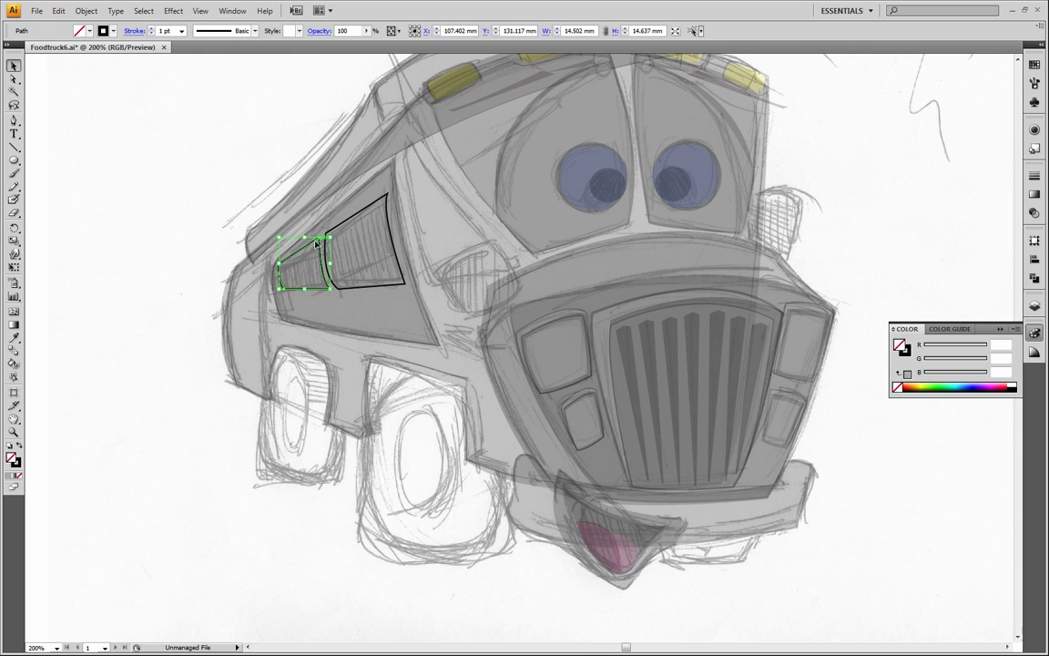
{"action": "left_click", "coordinate": [328, 230], "text": "shift"}
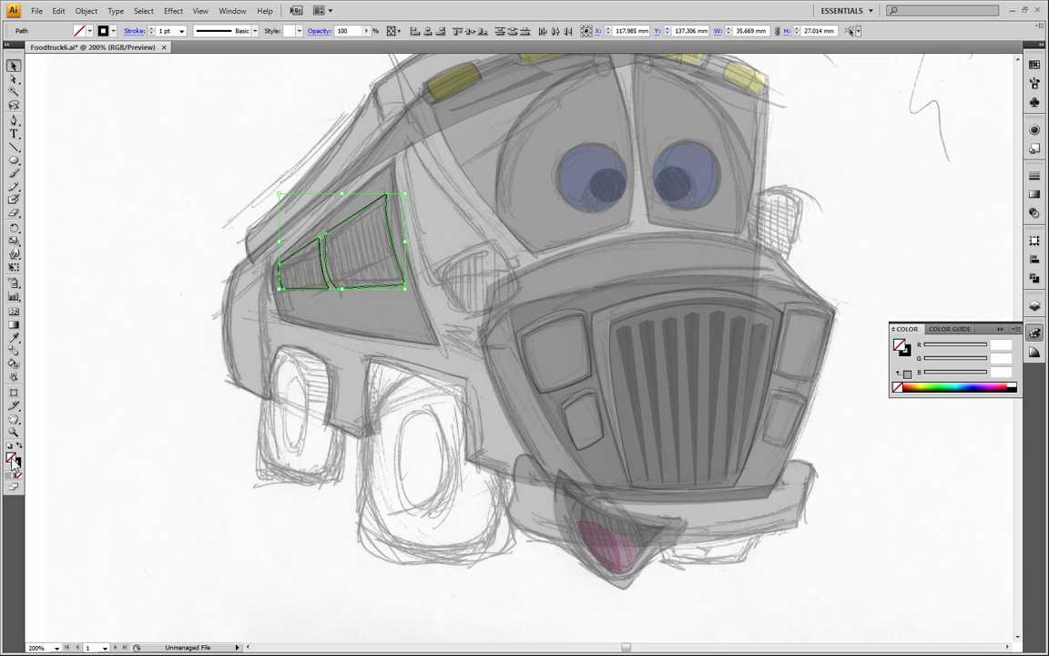
{"action": "left_click", "coordinate": [1016, 386]}
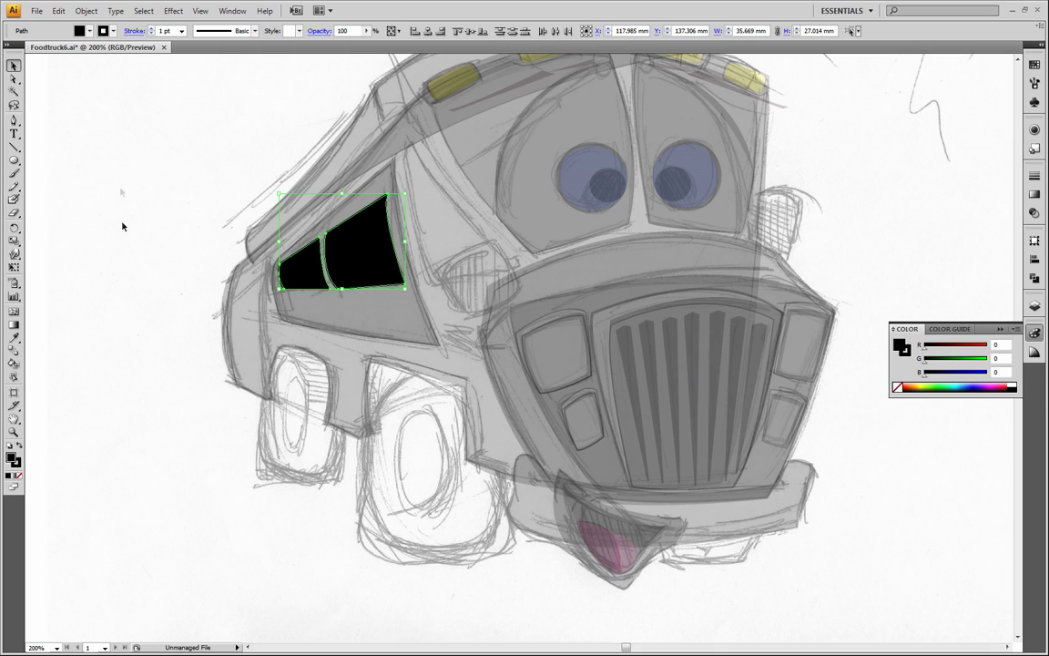
Paste a copy of both black windows in front and apply the truck body's grey appearance to the copies with the Eyedropper
{"action": "left_click", "coordinate": [57, 11]}
{"action": "left_click", "coordinate": [57, 79]}
{"action": "left_click", "coordinate": [57, 11]}
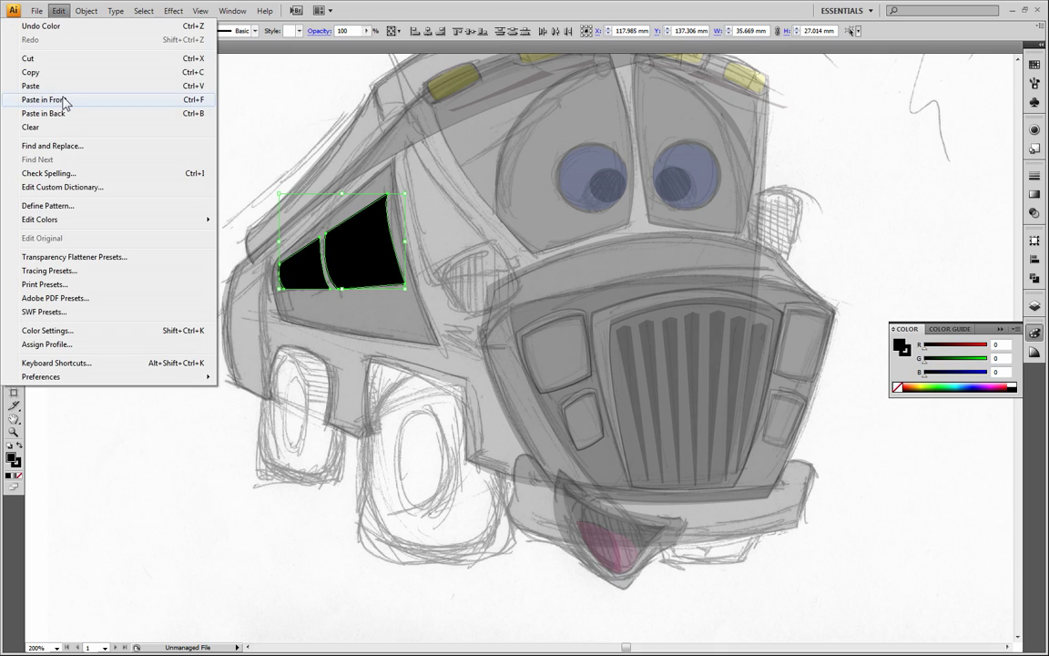
{"action": "left_click", "coordinate": [64, 98]}
{"action": "left_click", "coordinate": [139, 122]}
{"action": "left_click", "coordinate": [390, 244]}
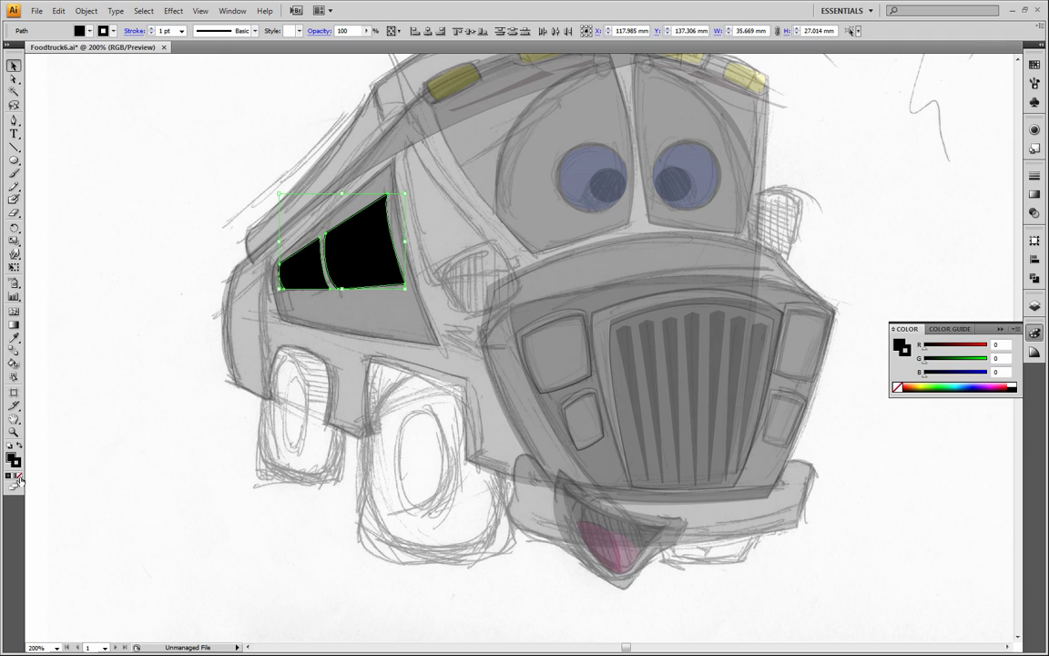
{"action": "left_click", "coordinate": [19, 475]}
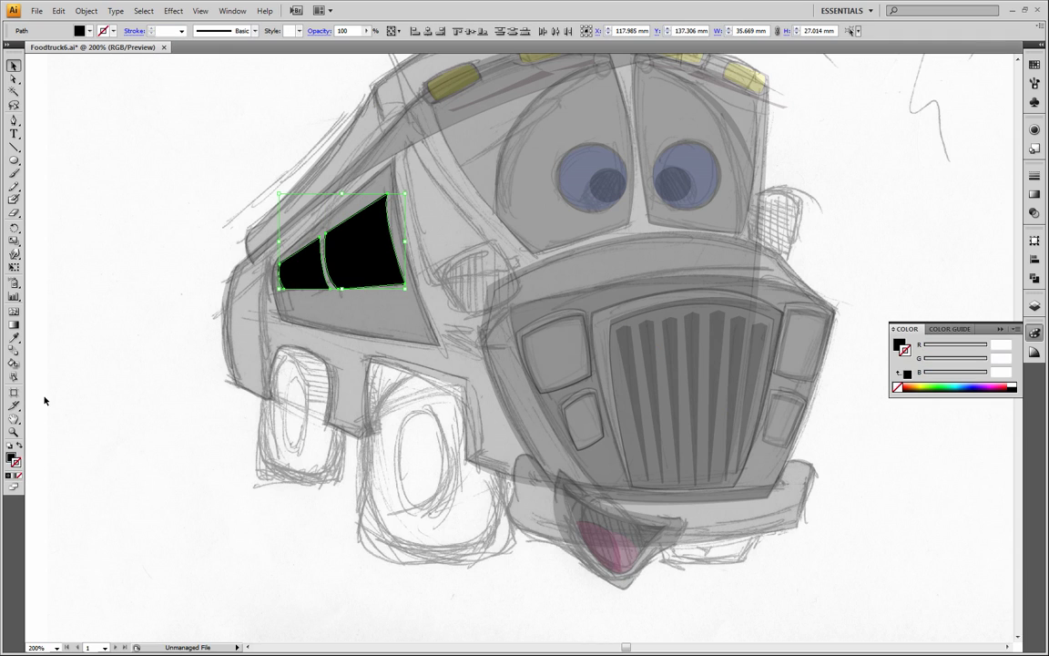
{"action": "left_click", "coordinate": [11, 459]}
{"action": "left_click", "coordinate": [14, 337]}
{"action": "left_click", "coordinate": [475, 213]}
Select all the truck artwork, restore its opacity to 100%, and deselect it
{"action": "key", "text": "v"}
{"action": "mouse_move", "coordinate": [129, 84]}
{"action": "left_mouse_down"}
{"action": "mouse_move", "coordinate": [500, 451]}
{"action": "mouse_move", "coordinate": [816, 528]}
{"action": "left_mouse_up"}
{"action": "left_click", "coordinate": [368, 32]}
{"action": "left_click", "coordinate": [364, 45]}
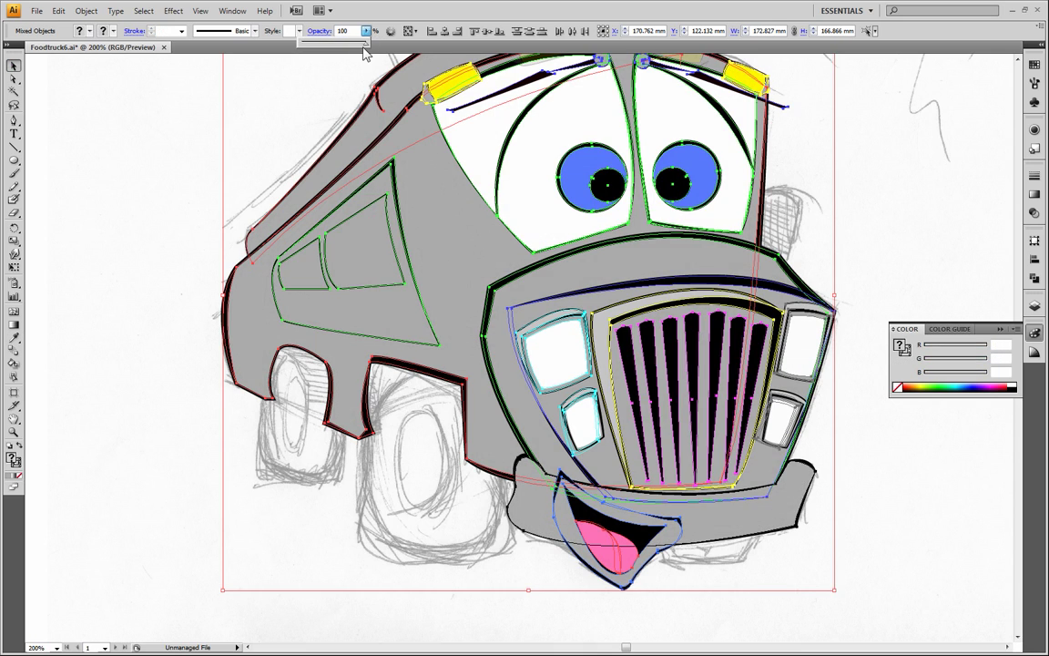
{"action": "left_click", "coordinate": [169, 134]}
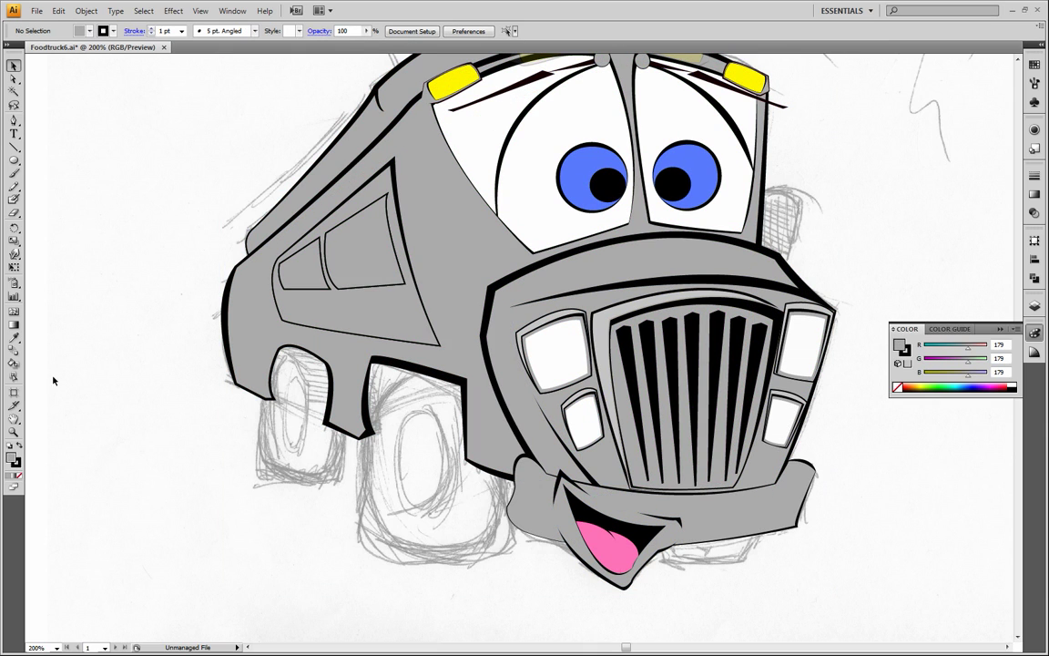
Move the top front corner anchors of both grey window shapes slightly inward with Direct Selection to thicken the black outline behind them
{"action": "left_click", "coordinate": [14, 420]}
{"action": "left_click_drag", "start_coordinate": [365, 259], "coordinate": [320, 369]}
{"action": "left_click", "coordinate": [14, 433]}
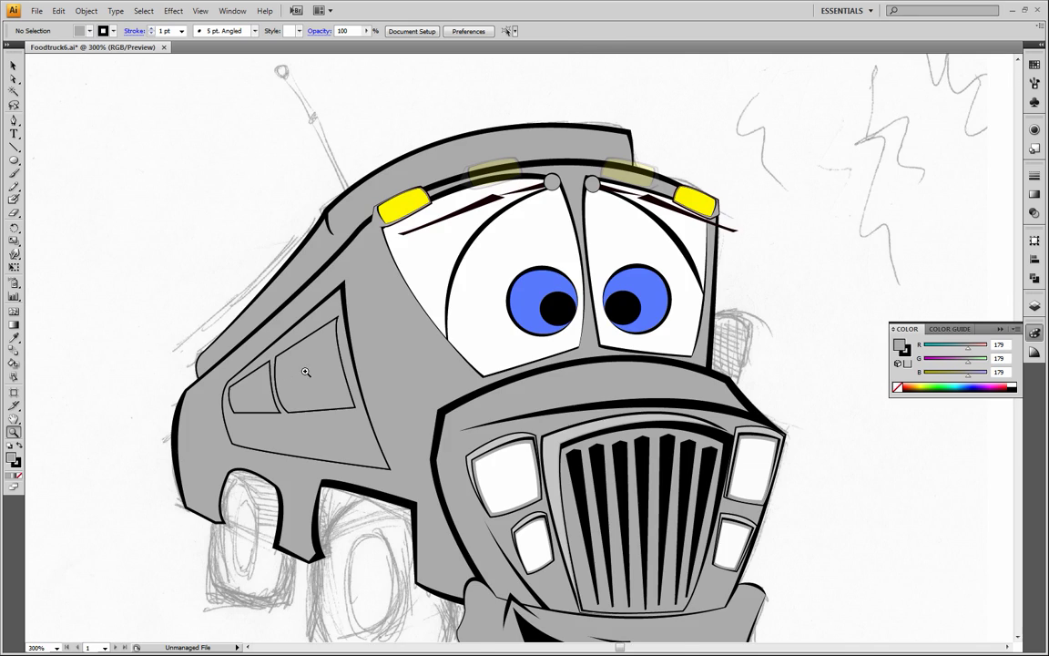
{"action": "left_click", "coordinate": [301, 372]}
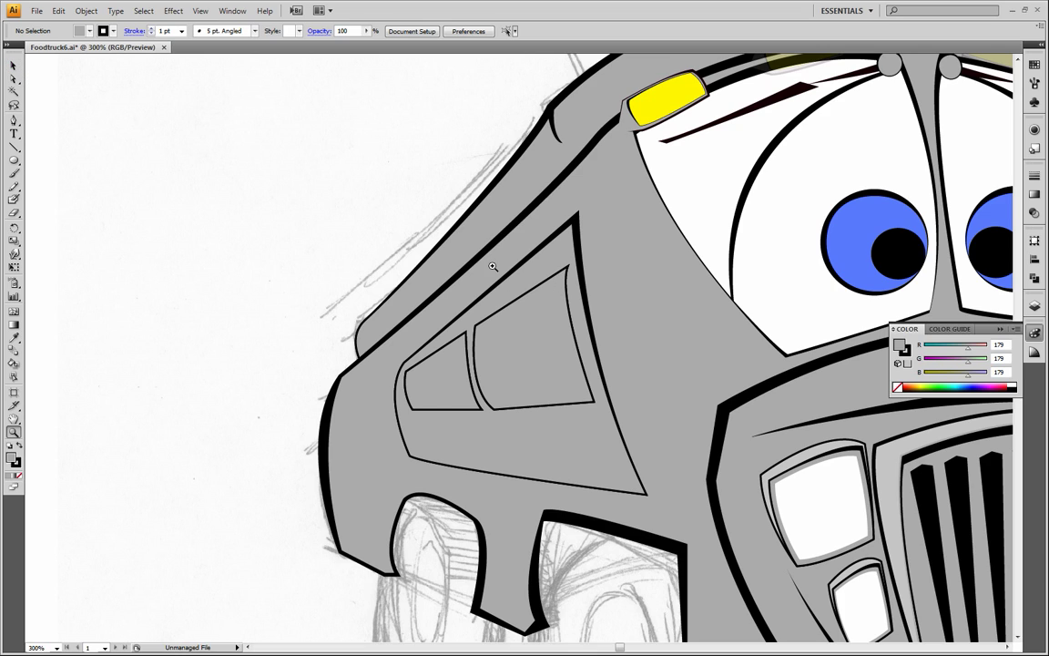
{"action": "left_click", "coordinate": [13, 79]}
{"action": "left_click", "coordinate": [564, 273]}
{"action": "left_click_drag", "start_coordinate": [571, 273], "coordinate": [562, 273]}
{"action": "left_click_drag", "start_coordinate": [466, 332], "coordinate": [465, 337]}
{"action": "left_click", "coordinate": [230, 356]}
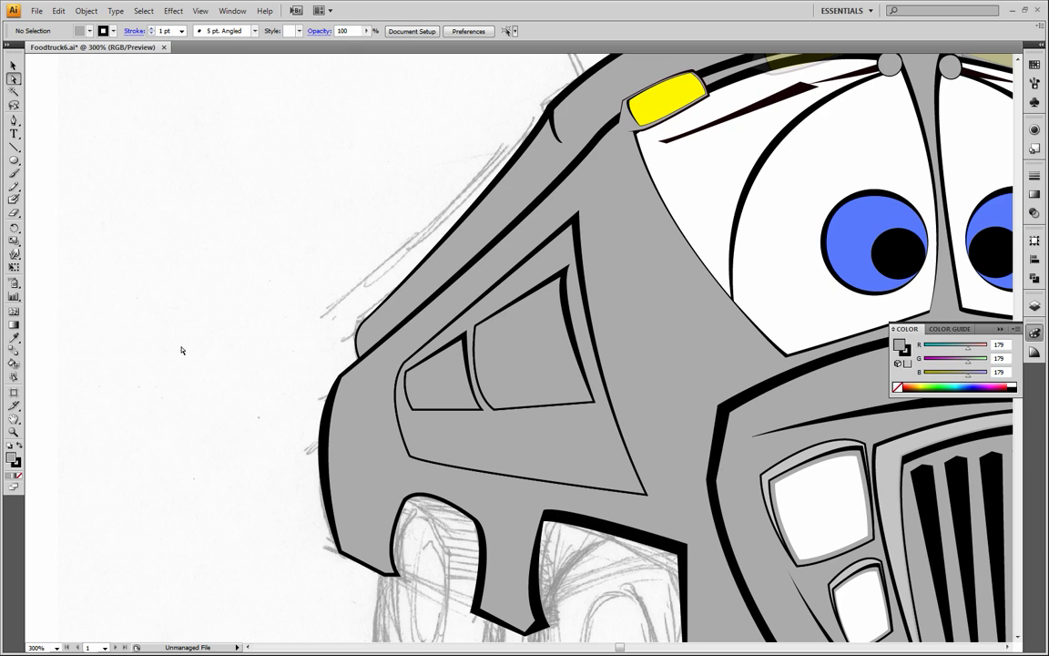
Give both grey window shapes a white fill and no stroke by sampling the white of the truck's eye with the Eyedropper
{"action": "left_click", "coordinate": [412, 384]}
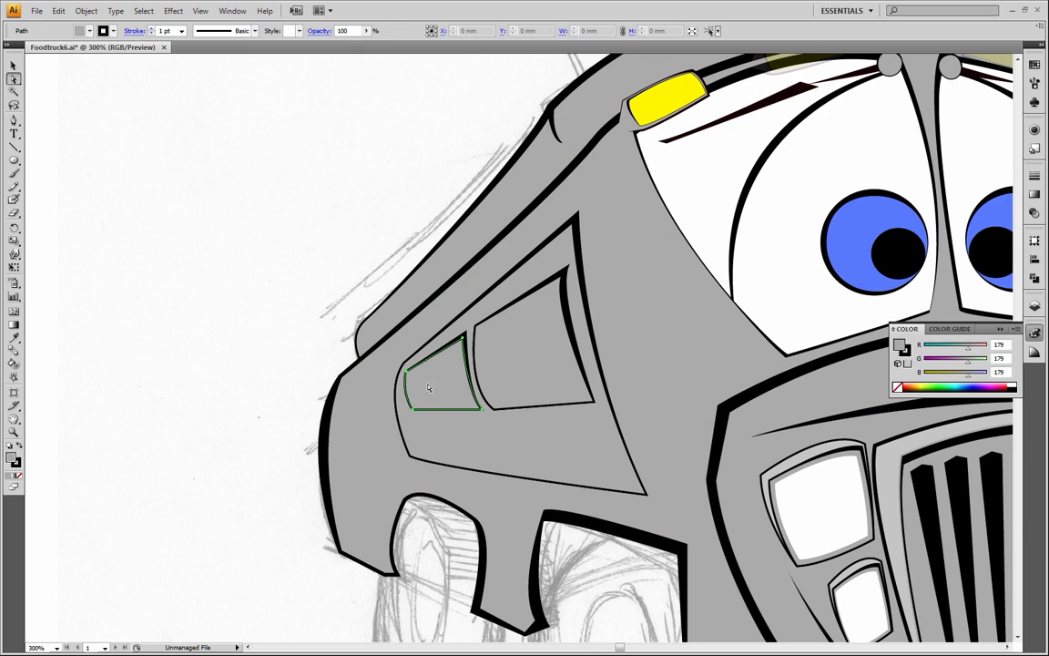
{"action": "left_click", "coordinate": [13, 337]}
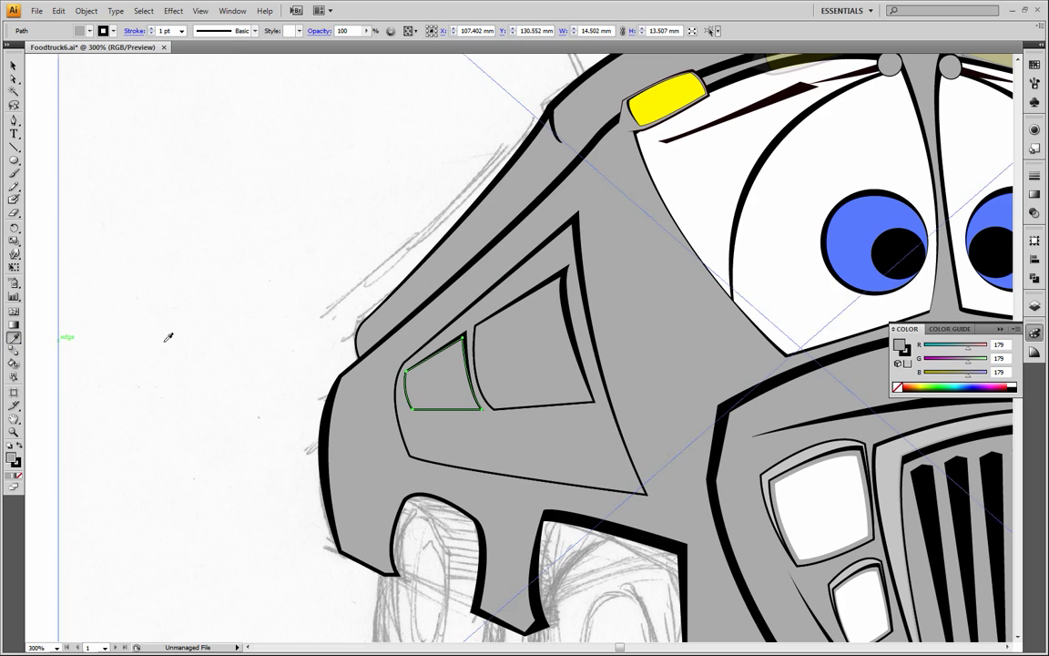
{"action": "left_click", "coordinate": [770, 260]}
{"action": "left_click", "coordinate": [13, 65]}
{"action": "left_click", "coordinate": [536, 344]}
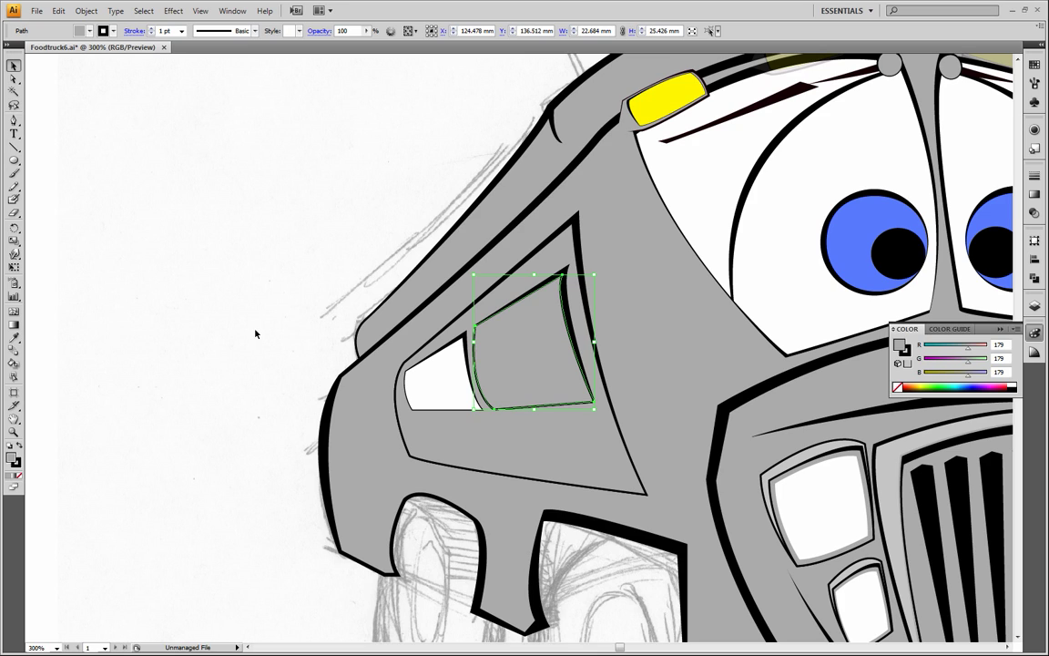
{"action": "left_click", "coordinate": [15, 341]}
{"action": "left_click", "coordinate": [766, 274]}
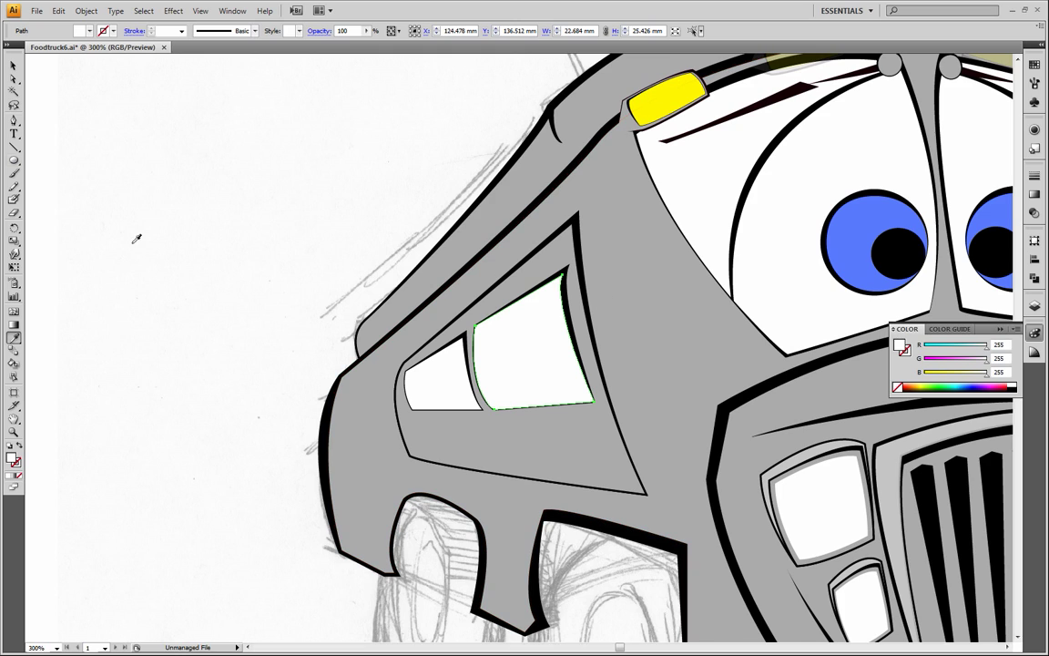
{"action": "left_click", "coordinate": [14, 66]}
{"action": "left_click", "coordinate": [110, 159]}
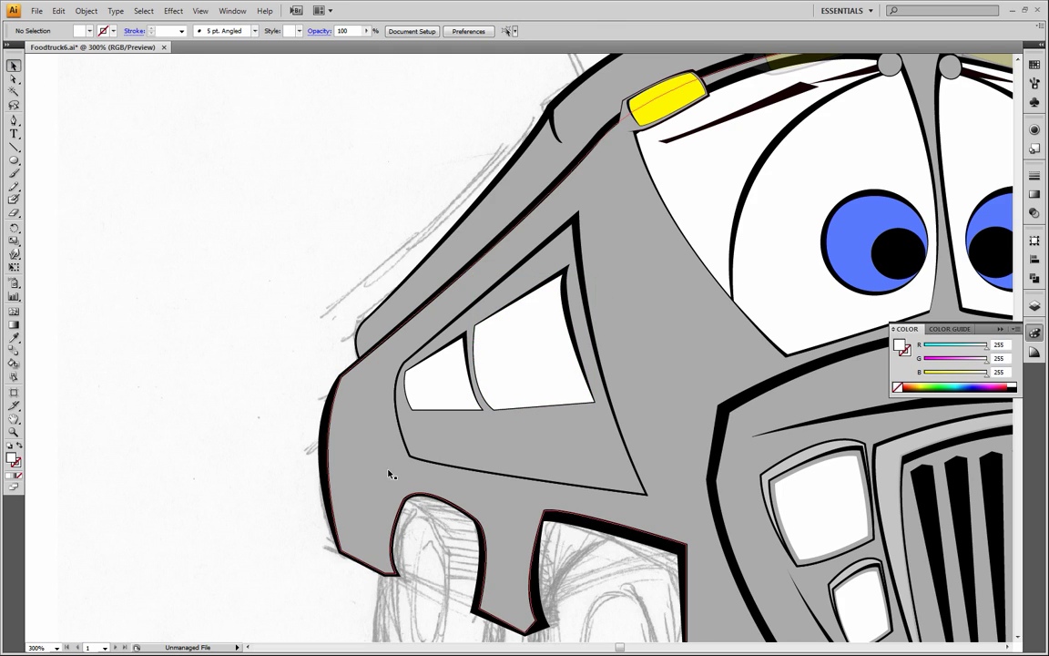
Change the fill of both white window shapes to black and deselect them
{"action": "left_click", "coordinate": [428, 356]}
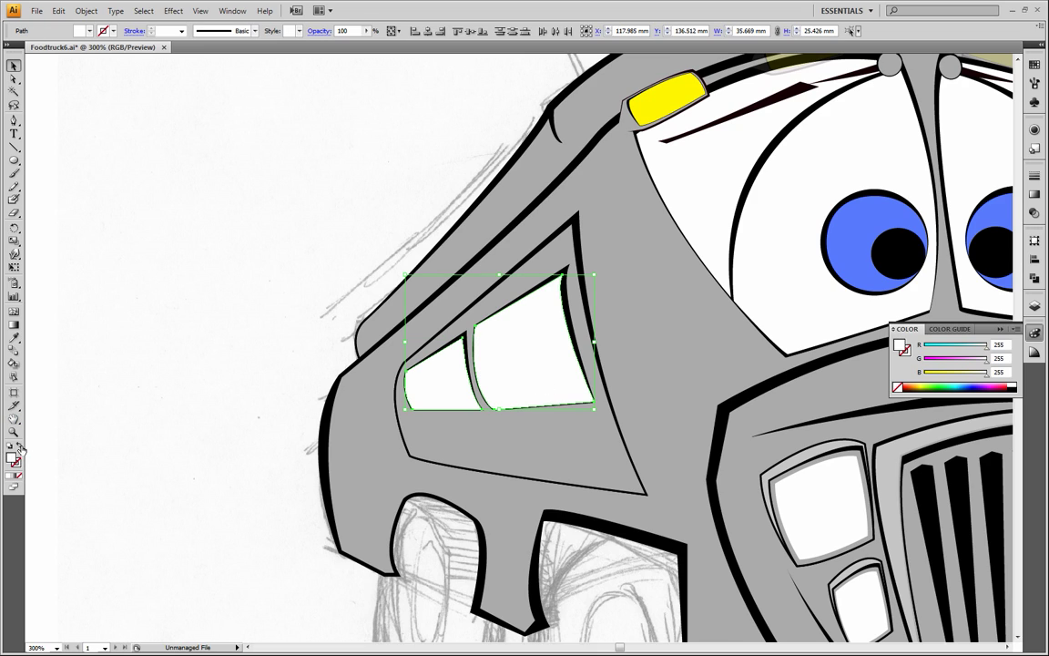
{"action": "left_click", "coordinate": [1020, 384]}
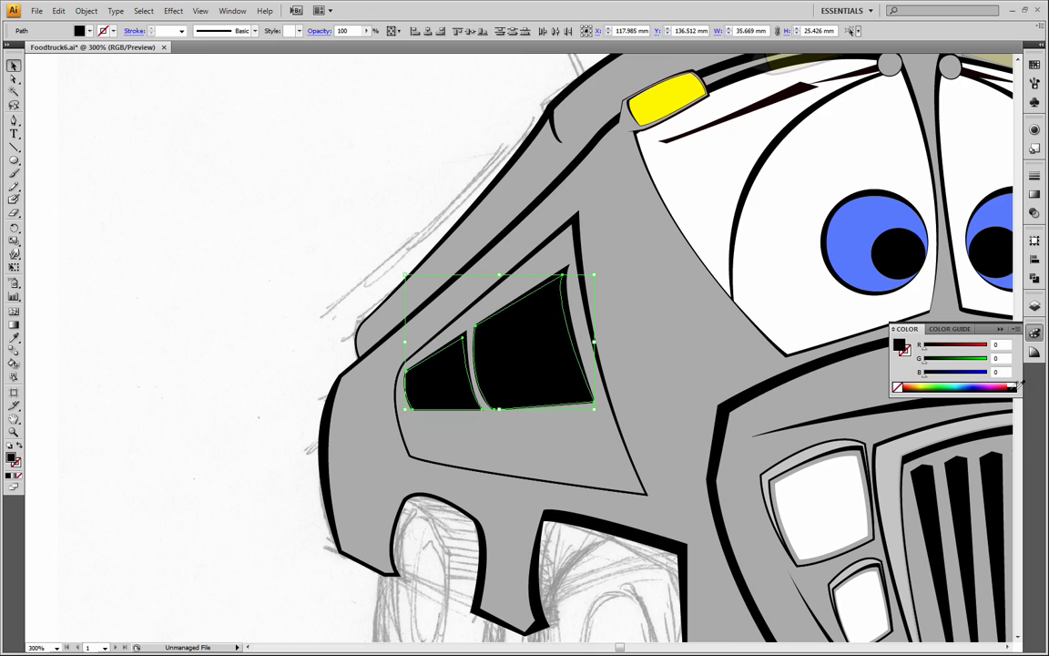
{"action": "left_click", "coordinate": [221, 220]}
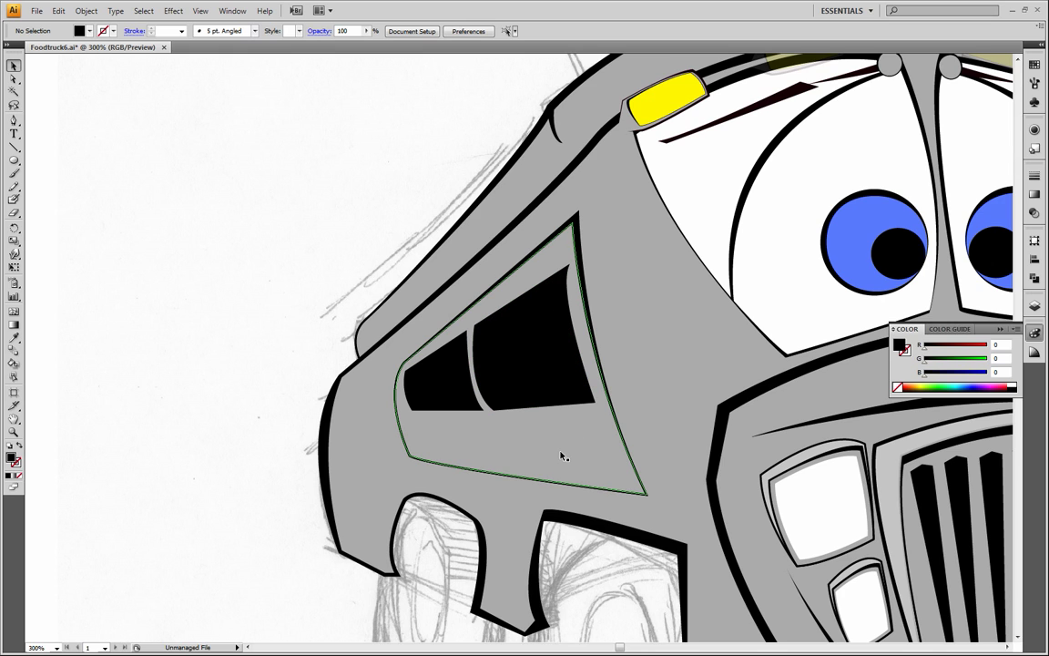
Draw a thin closed corner-shaped highlight in the larger window's upper front corner with the Pen tool, using no fill and a white 1 pt stroke
{"action": "left_click", "coordinate": [15, 420]}
{"action": "left_click_drag", "start_coordinate": [572, 415], "coordinate": [381, 378]}
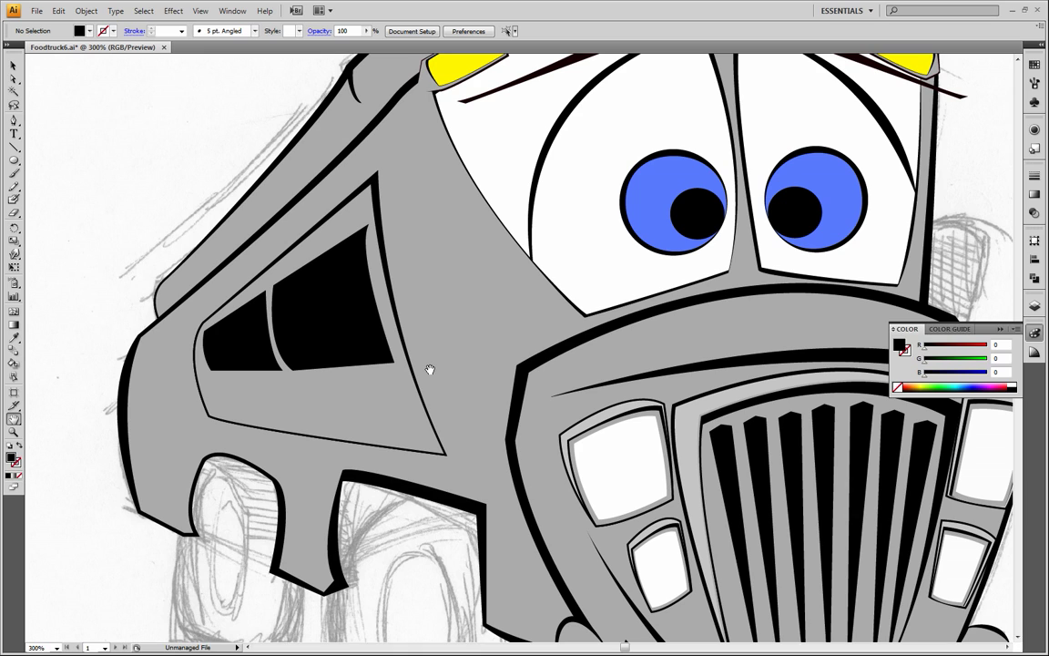
{"action": "left_click_drag", "start_coordinate": [342, 311], "coordinate": [354, 339]}
{"action": "left_click", "coordinate": [13, 121]}
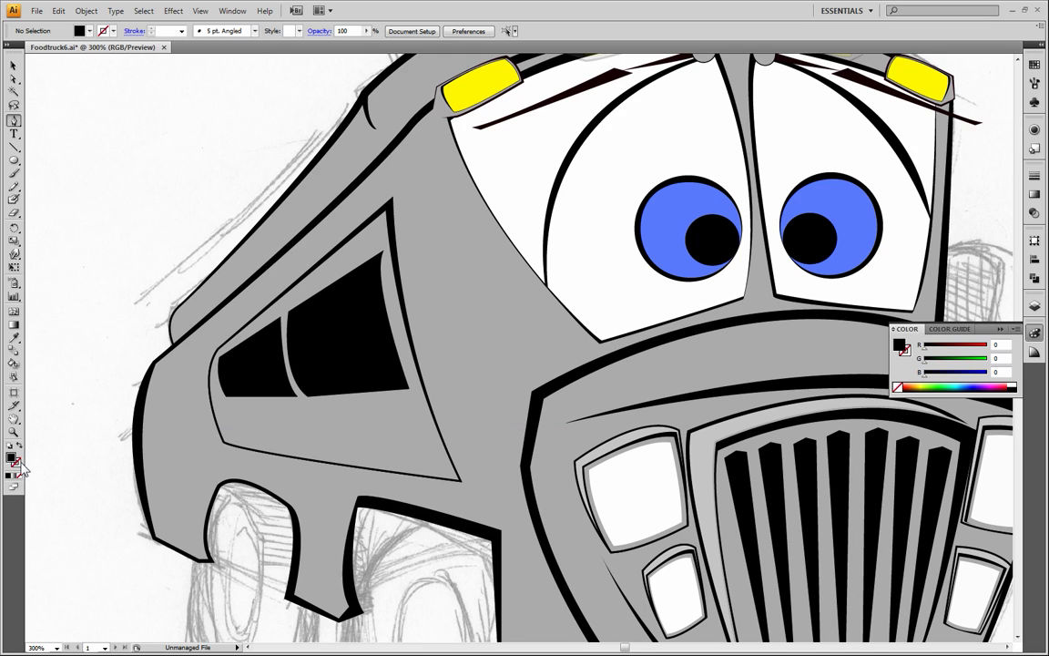
{"action": "left_click", "coordinate": [20, 477]}
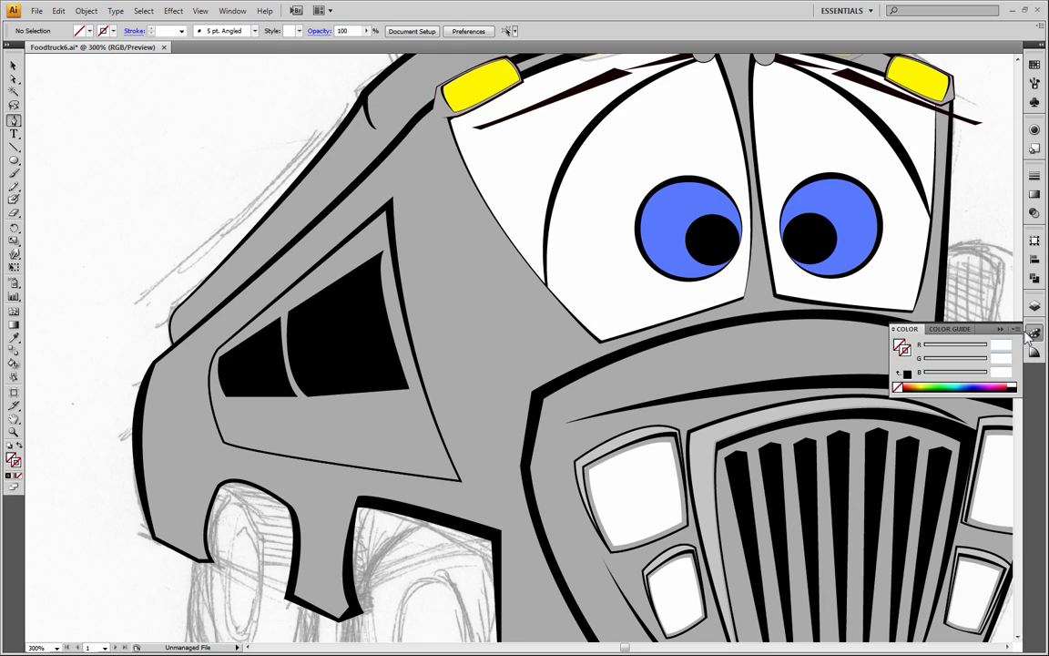
{"action": "left_click", "coordinate": [1013, 384]}
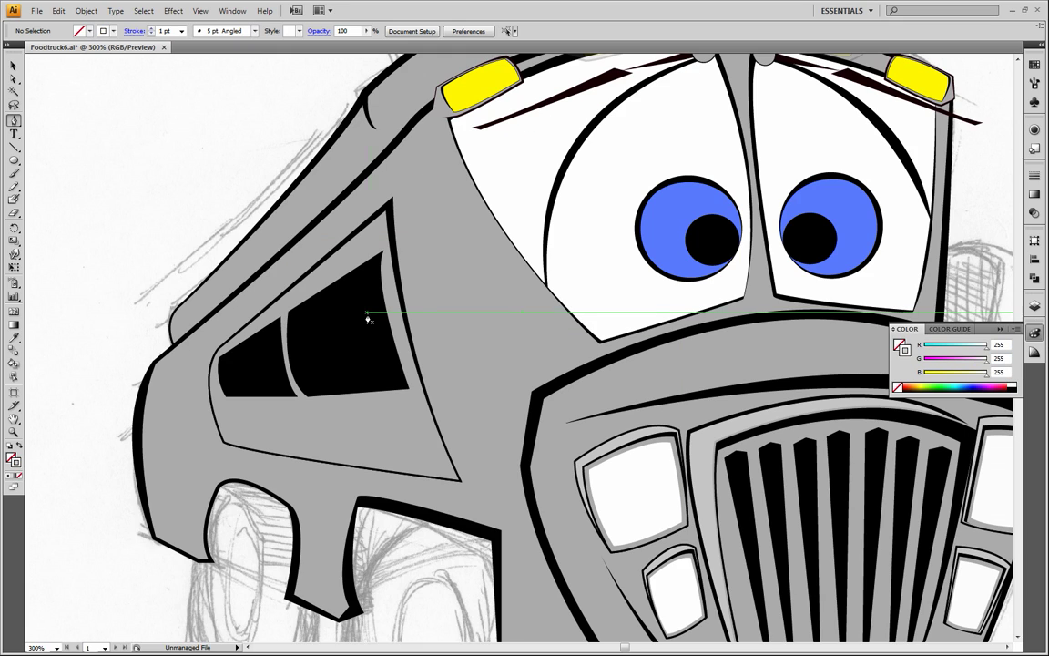
{"action": "left_click", "coordinate": [325, 290]}
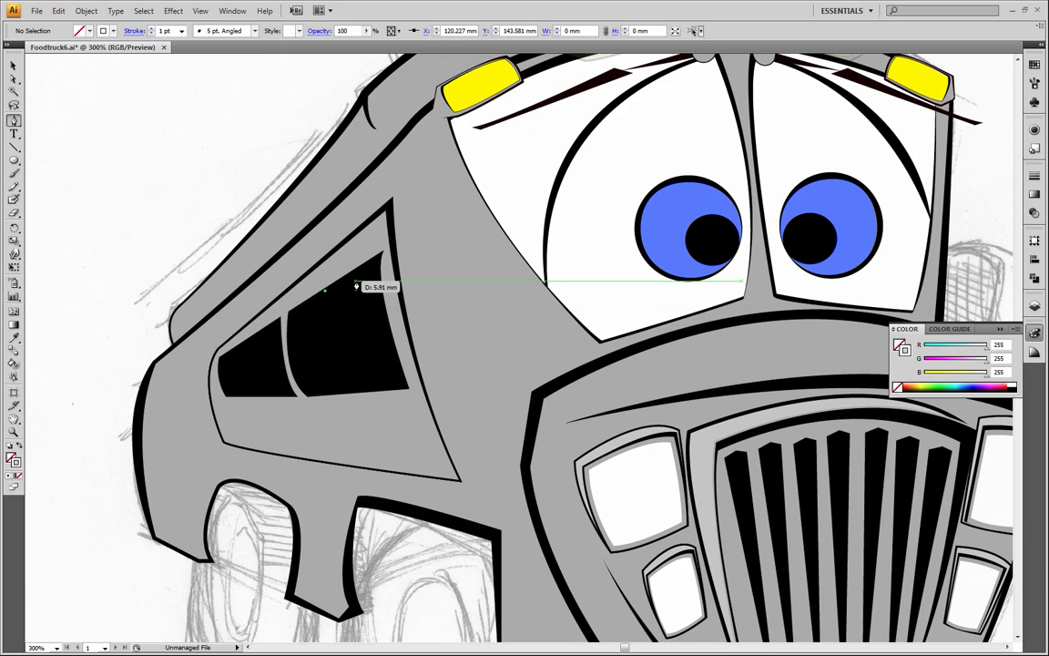
{"action": "left_click", "coordinate": [377, 264]}
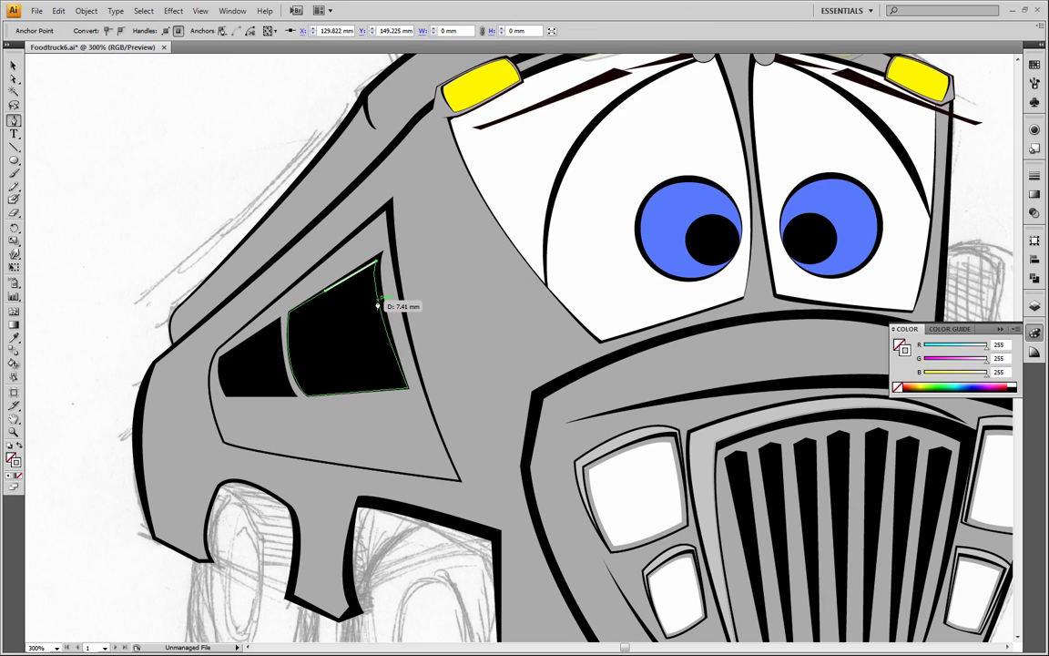
{"action": "left_click", "coordinate": [377, 311]}
{"action": "left_click", "coordinate": [373, 265]}
{"action": "left_click", "coordinate": [325, 289]}
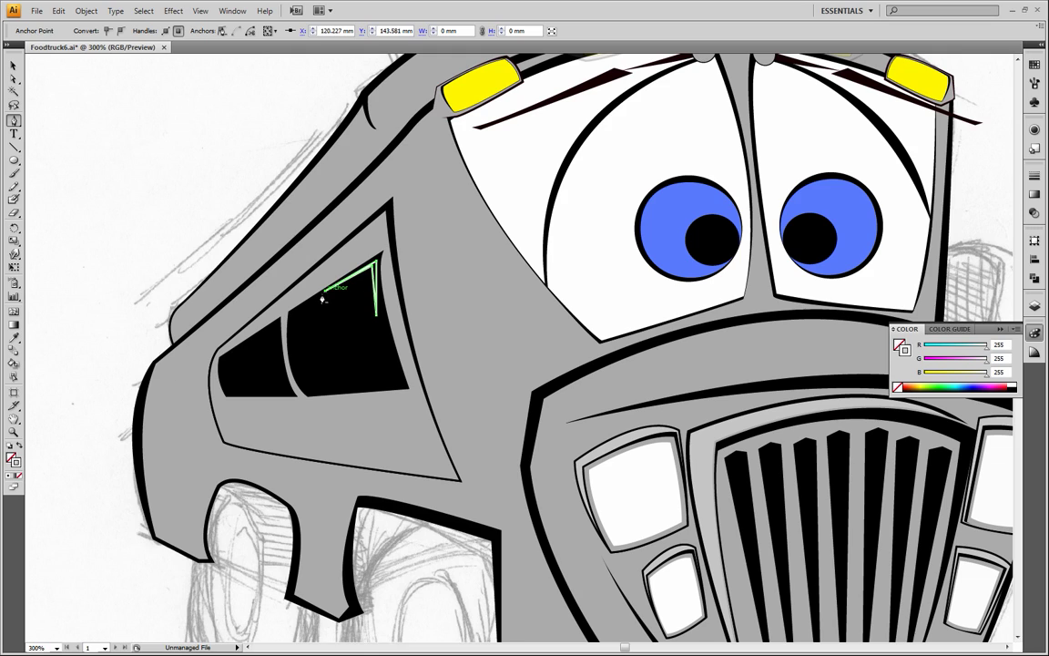
Give the corner highlight in the larger window a white fill and no stroke by swapping fill and stroke, and deselect it
{"action": "left_click", "coordinate": [19, 447]}
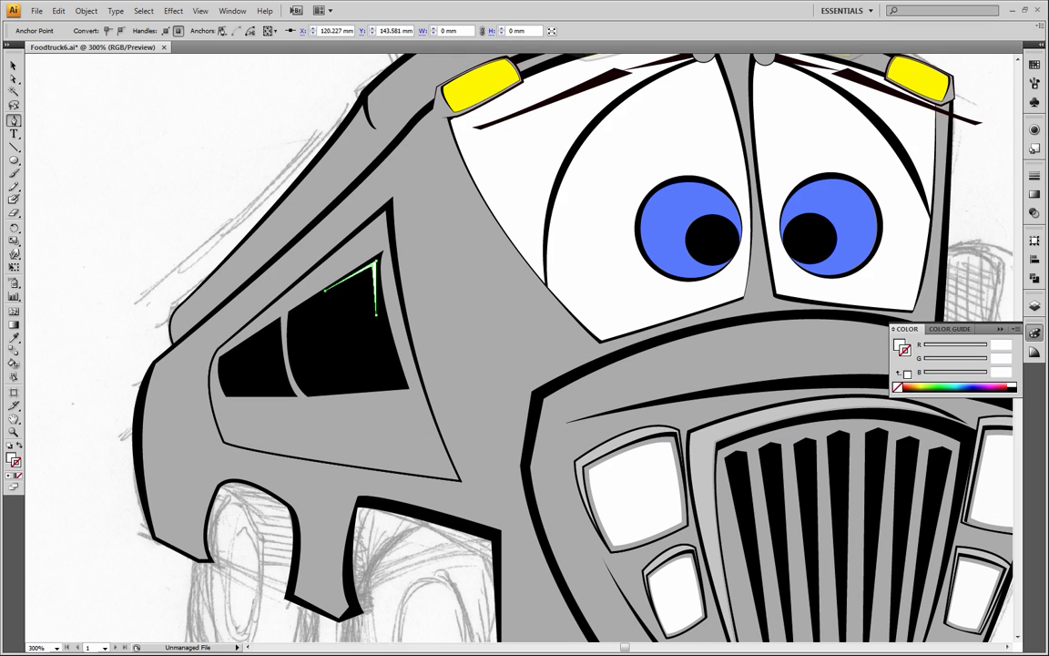
{"action": "left_click", "coordinate": [12, 65]}
{"action": "left_click", "coordinate": [122, 164]}
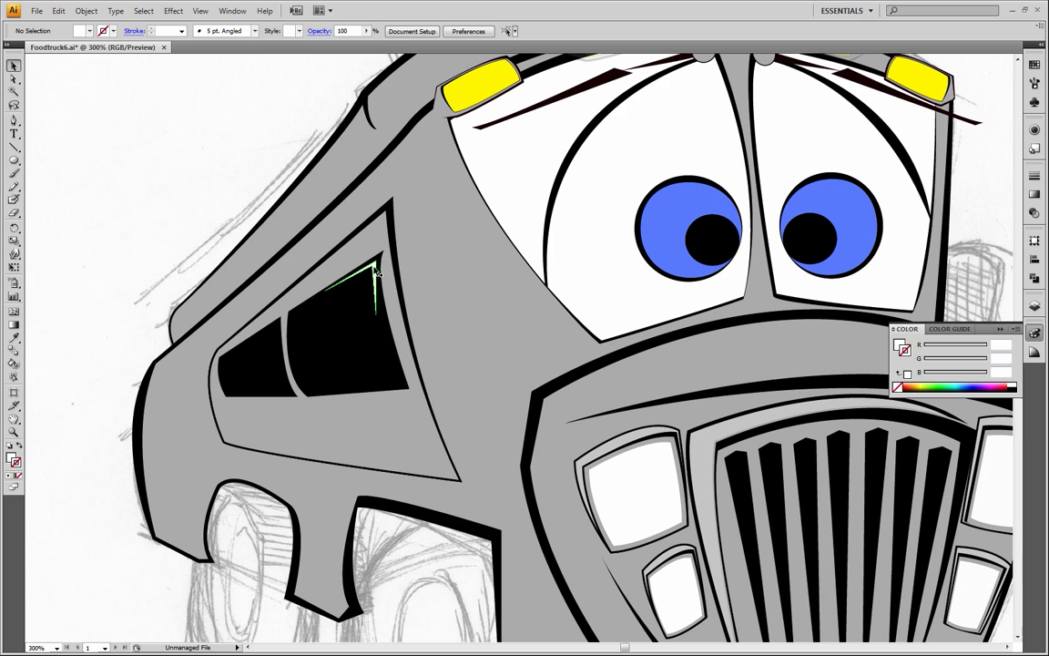
Undo the larger window's highlight back to its single straight upper edge segment
{"action": "left_click", "coordinate": [455, 366]}
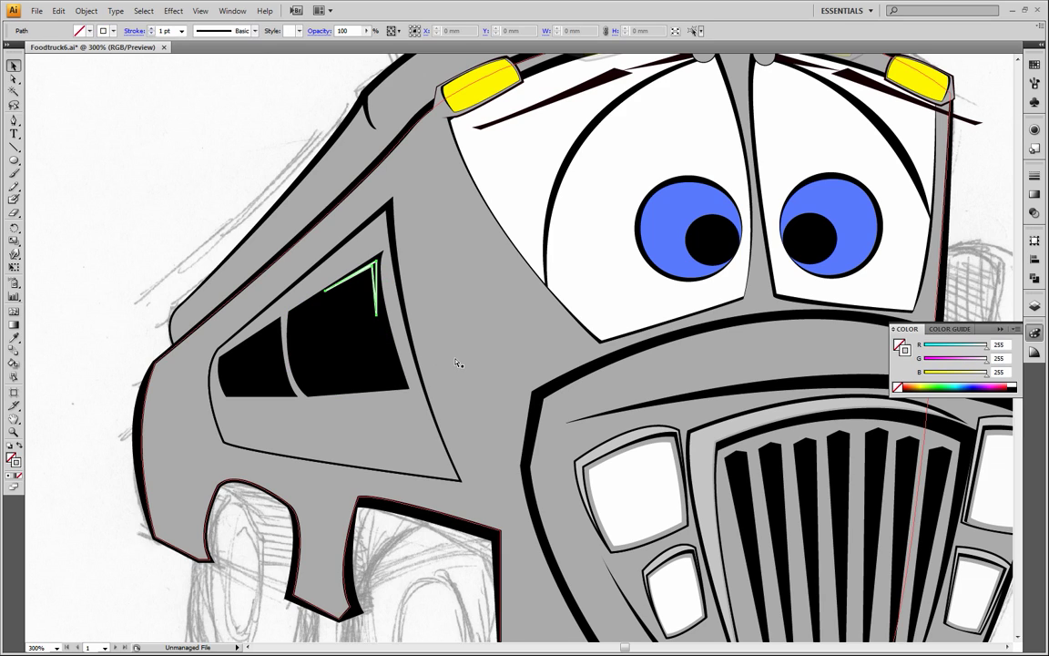
{"action": "key", "text": "ctrl+z"}
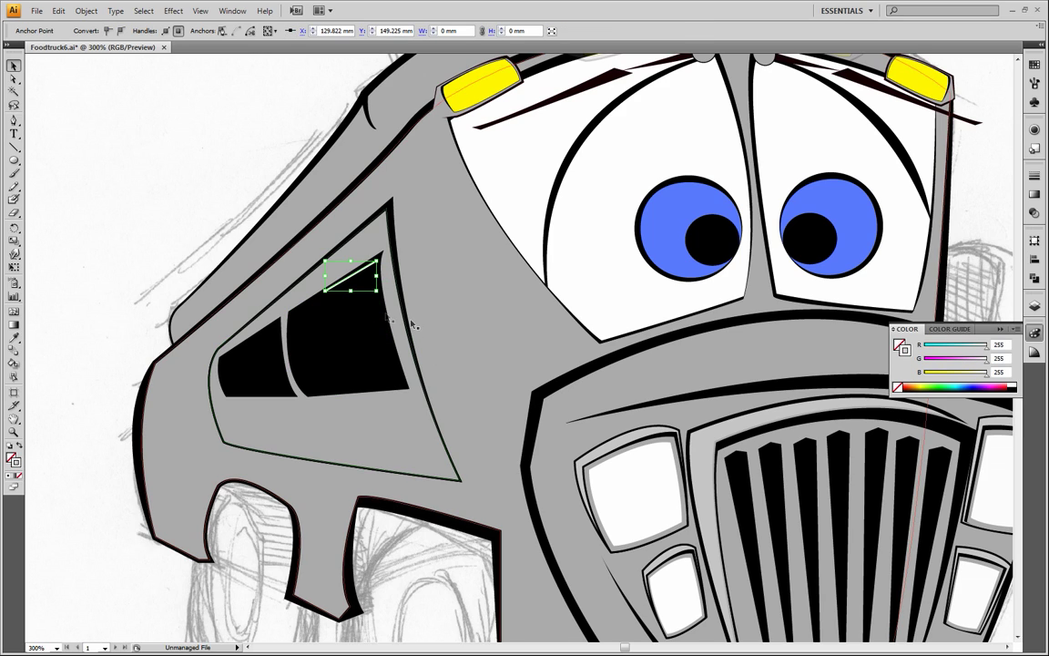
{"action": "key", "text": "p"}
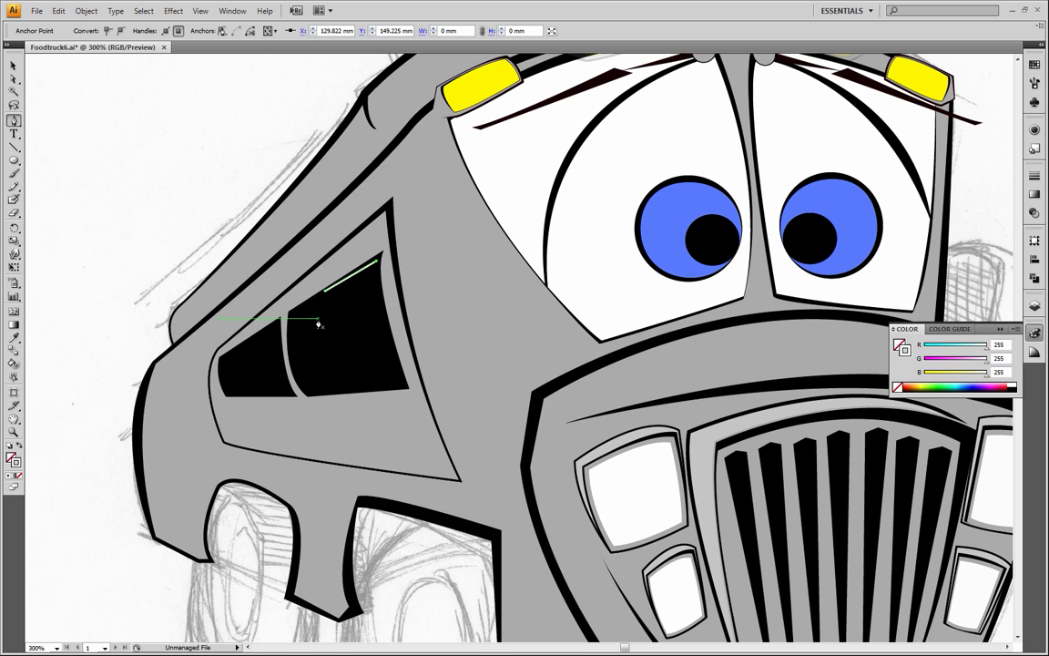
Continue the larger window's highlight with the Pen tool, curving it down the front edge and closing it around an inner corner
{"action": "left_click", "coordinate": [14, 432]}
{"action": "left_click", "coordinate": [388, 284]}
{"action": "left_click", "coordinate": [478, 348]}
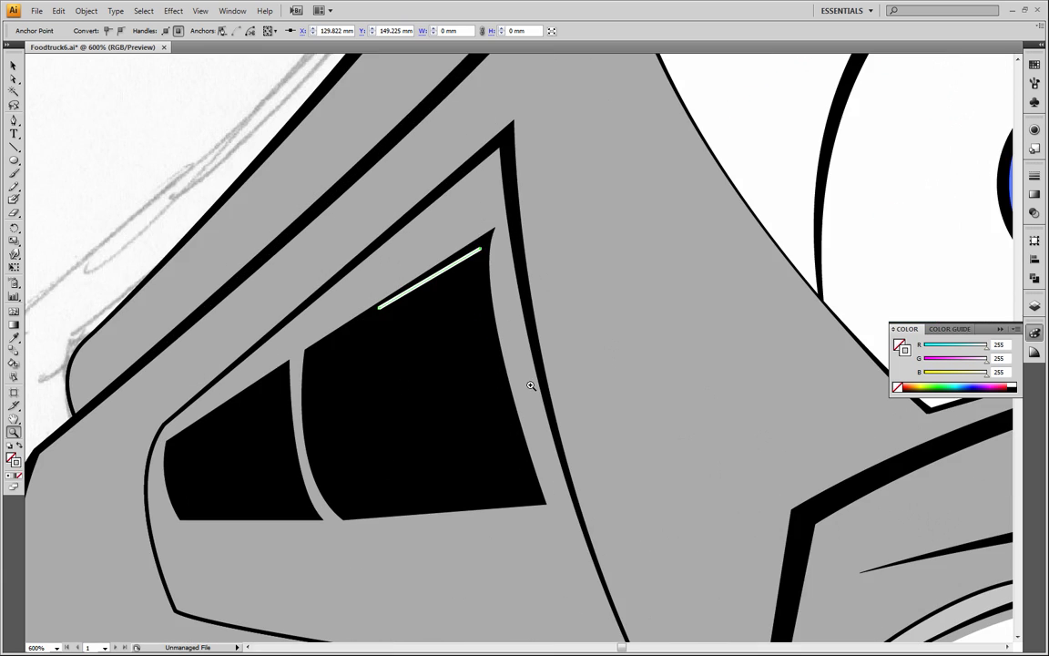
{"action": "left_click", "coordinate": [13, 120]}
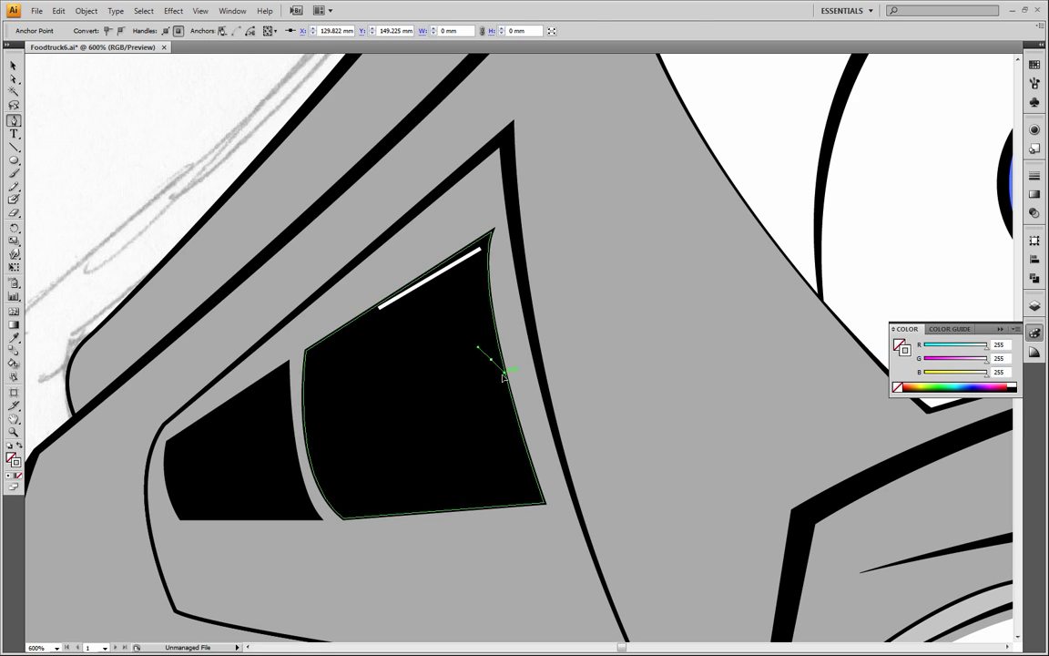
{"action": "left_click", "coordinate": [509, 374], "text": "ctrl"}
{"action": "left_click", "coordinate": [481, 248], "text": "ctrl"}
{"action": "left_click", "coordinate": [481, 251], "text": "ctrl"}
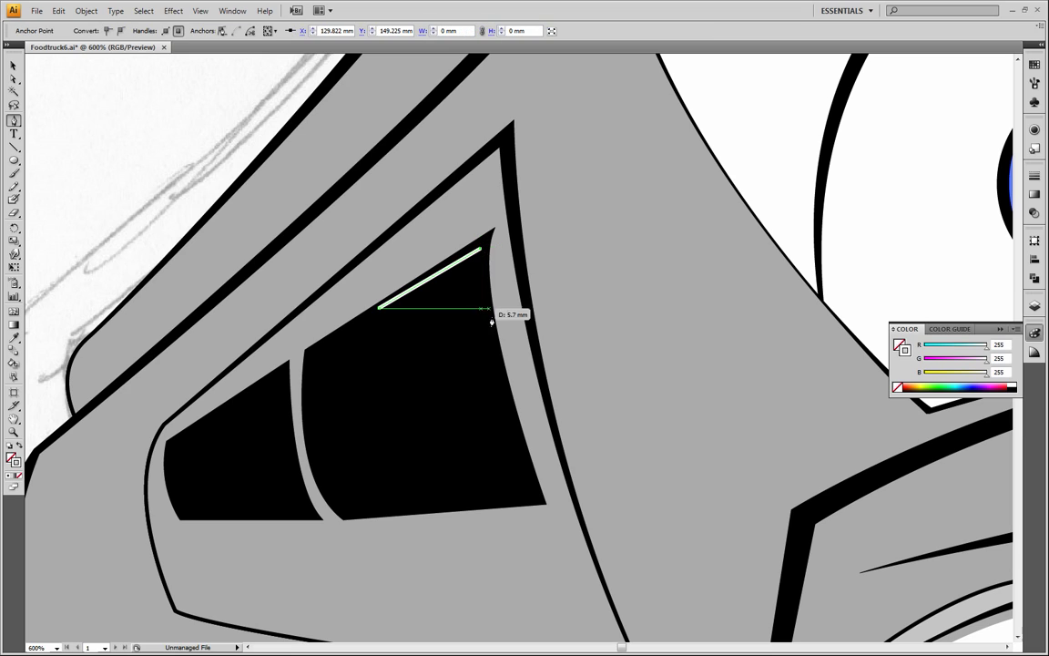
{"action": "left_click_drag", "start_coordinate": [502, 364], "coordinate": [502, 364]}
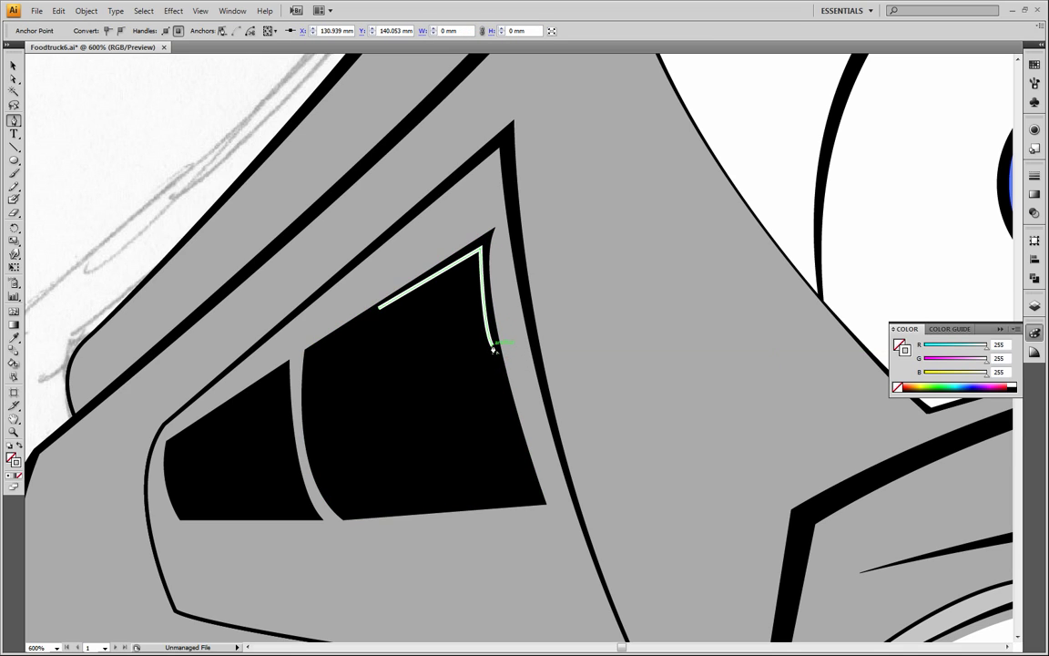
{"action": "mouse_move", "coordinate": [484, 261]}
{"action": "left_mouse_down"}
{"action": "mouse_move", "coordinate": [470, 271]}
{"action": "mouse_move", "coordinate": [475, 253]}
{"action": "left_mouse_up"}
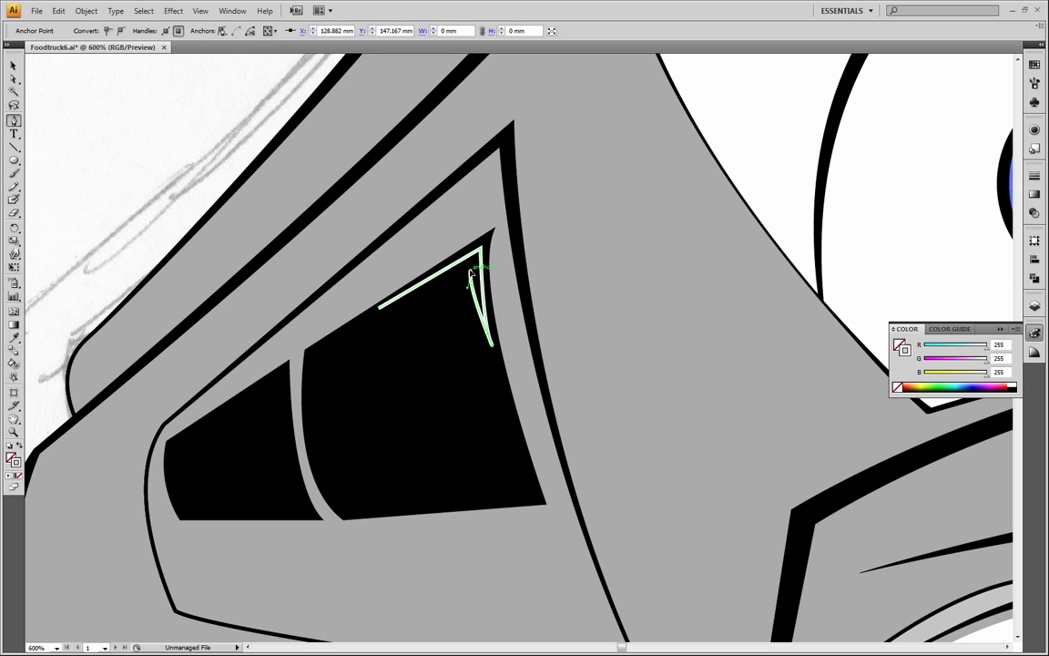
{"action": "left_click", "coordinate": [378, 307]}
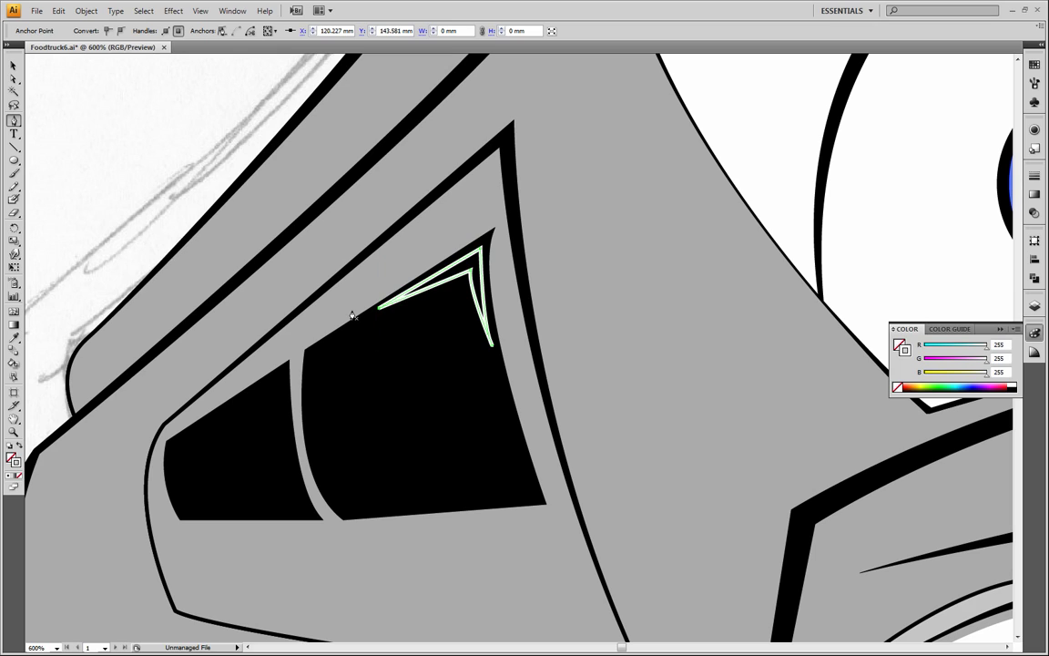
Swap the highlight's fill and stroke so it is solid white with no stroke, and deselect it
{"action": "left_click", "coordinate": [20, 446]}
{"action": "left_click", "coordinate": [14, 66]}
{"action": "left_click", "coordinate": [163, 117]}
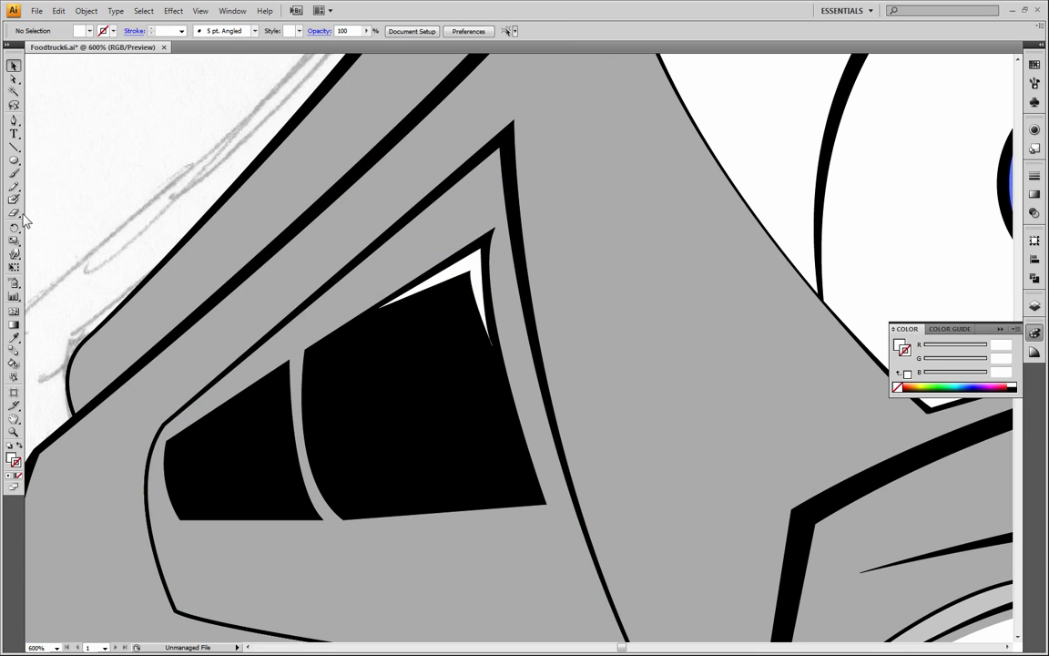
Draw the outer edges of a white highlight in the smaller window's upper front corner with the Pen tool, curving the front edge
{"action": "left_click", "coordinate": [14, 120]}
{"action": "left_click", "coordinate": [232, 406]}
{"action": "left_click", "coordinate": [285, 366]}
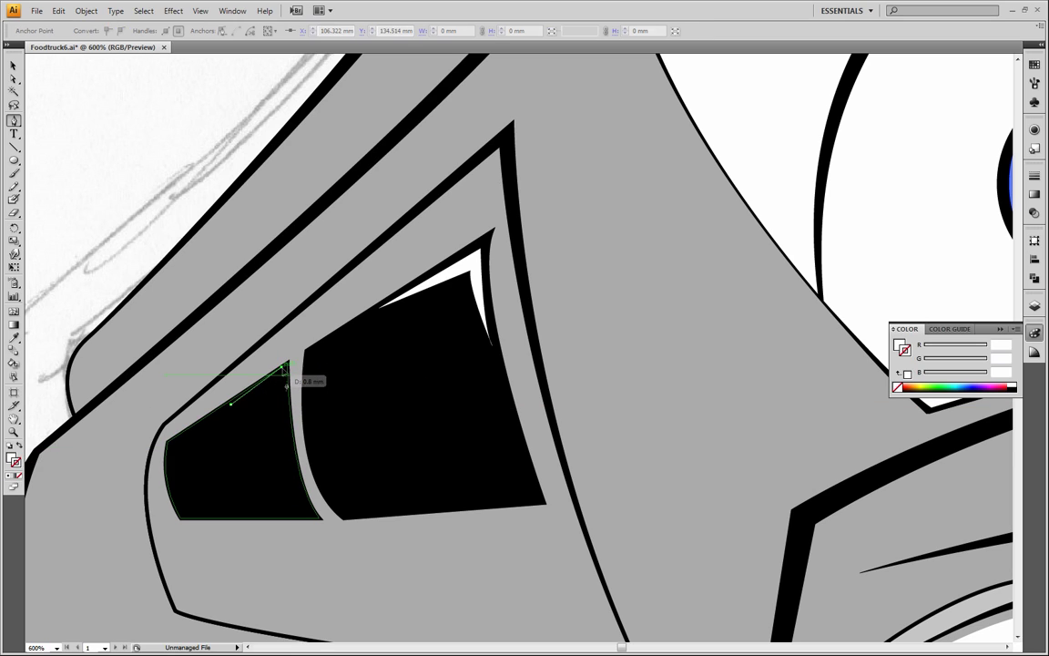
{"action": "key", "text": "ctrl+z"}
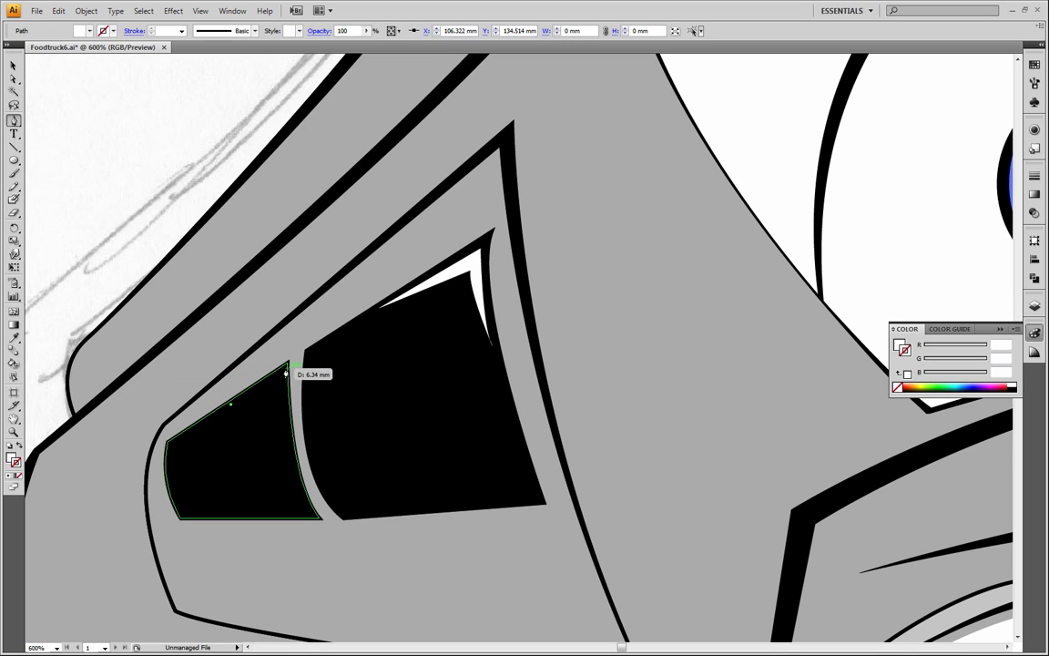
{"action": "left_click", "coordinate": [287, 366]}
{"action": "left_click_drag", "start_coordinate": [291, 429], "coordinate": [283, 382]}
{"action": "left_click", "coordinate": [283, 380]}
{"action": "key", "text": "ctrl+z"}
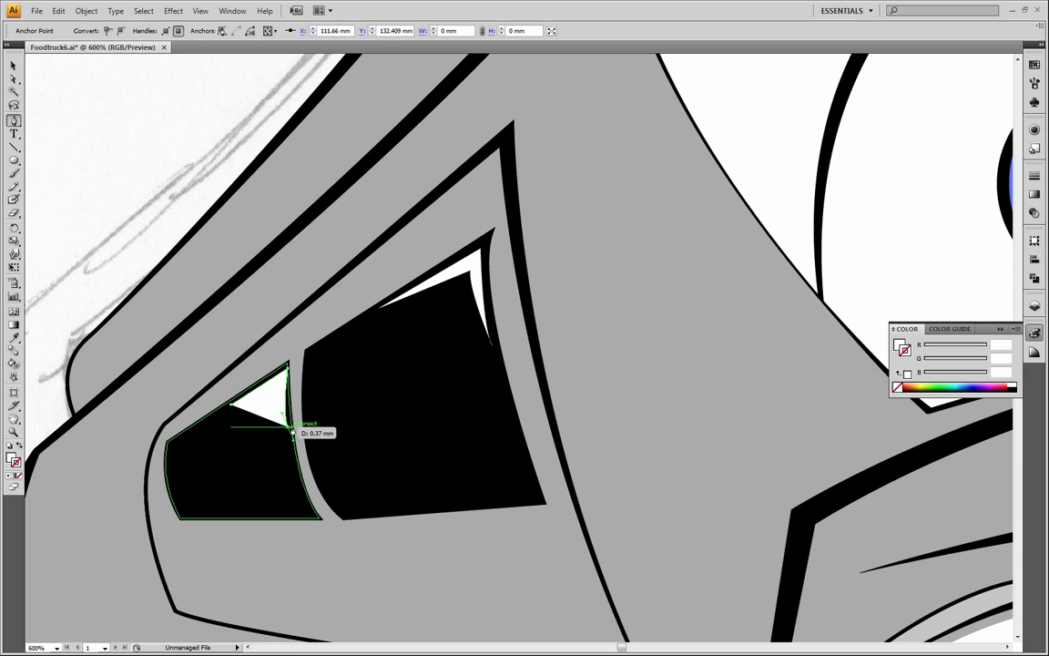
{"action": "left_click", "coordinate": [287, 427]}
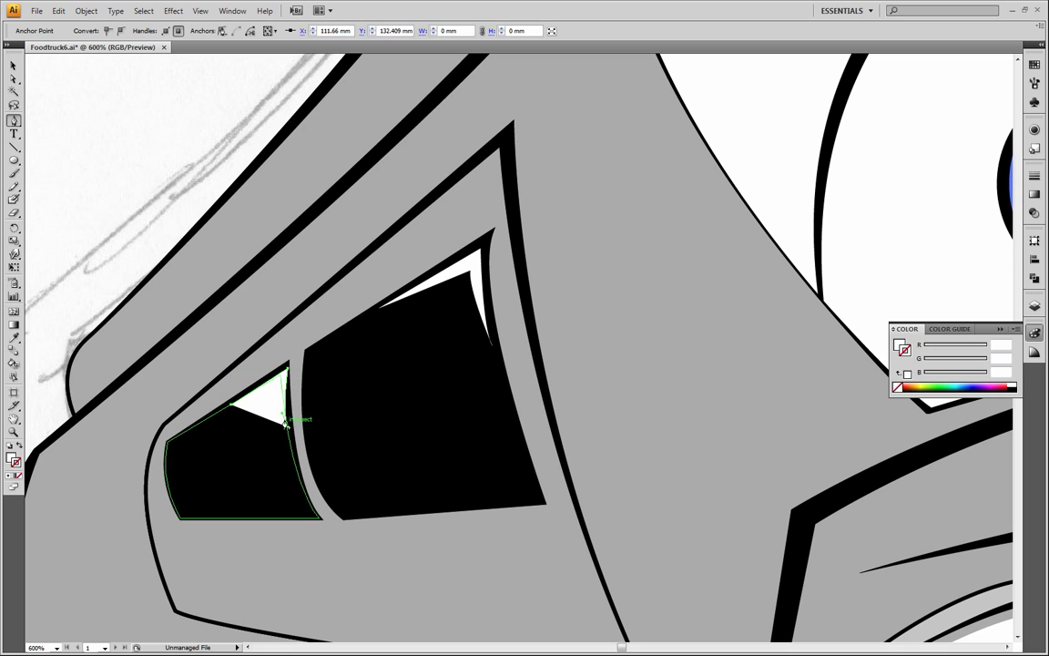
Close the smaller window's upper highlight with a curved inner corner so it forms a thin white sliver, and deselect it
{"action": "left_click", "coordinate": [282, 376]}
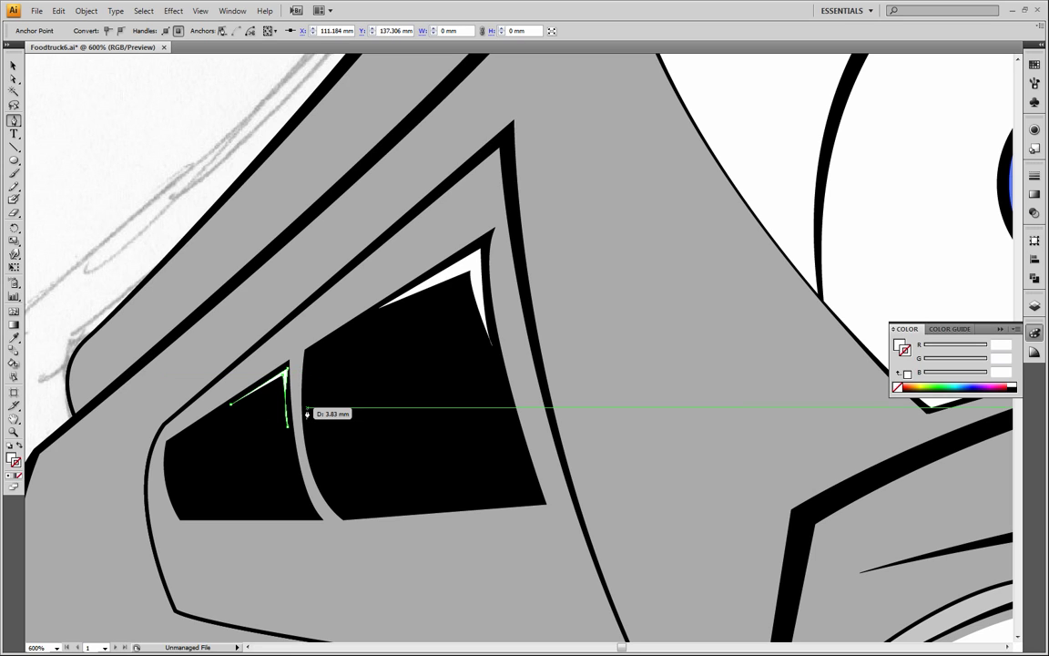
{"action": "key", "text": "ctrl+z"}
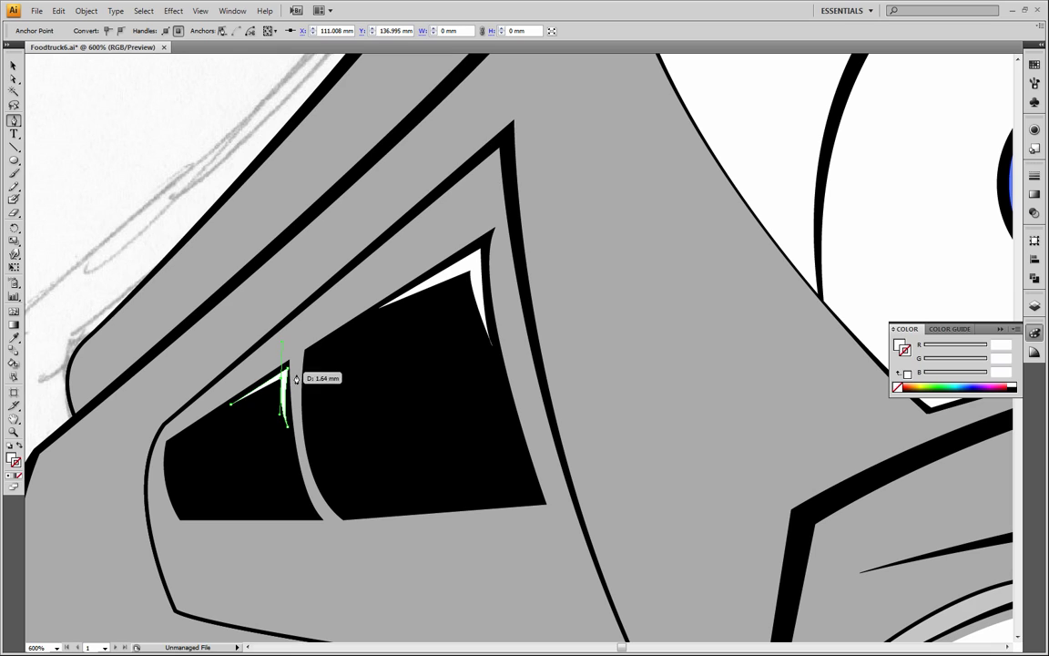
{"action": "left_click", "coordinate": [283, 374]}
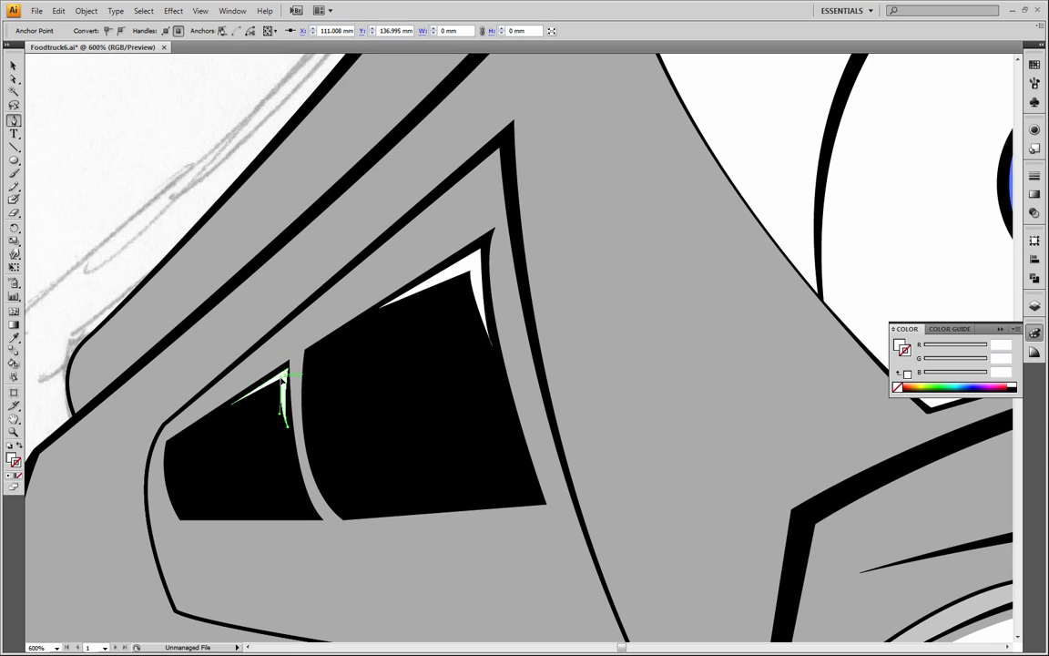
{"action": "left_click", "coordinate": [13, 66]}
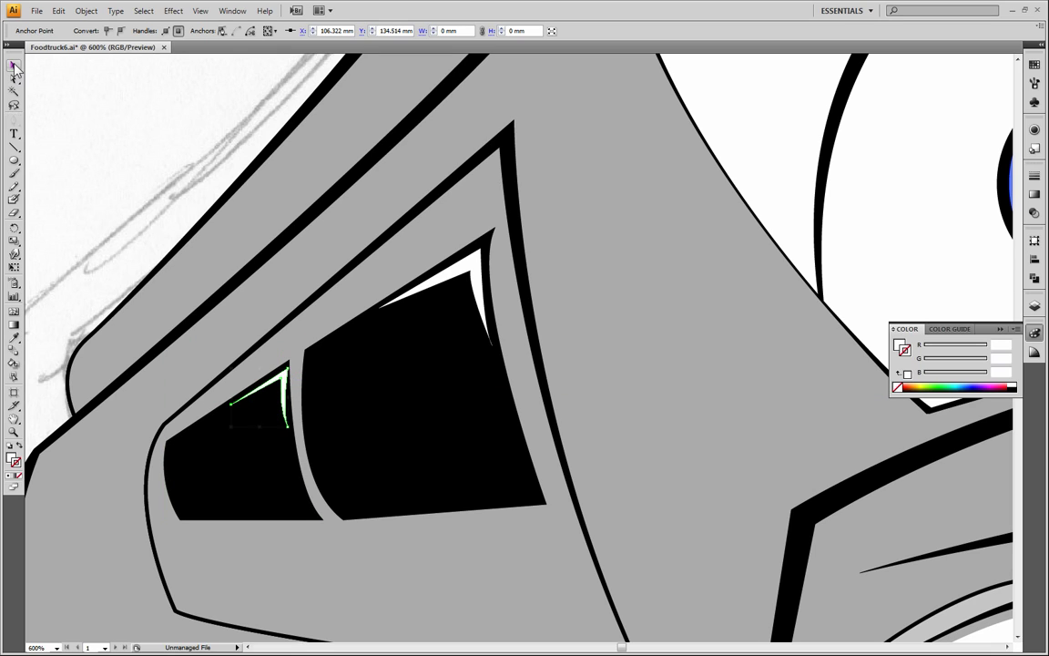
{"action": "left_click", "coordinate": [89, 149]}
Start a white highlight along the front edge of the larger window's lower front corner with the Pen tool
{"action": "key", "text": "z"}
{"action": "left_click", "coordinate": [354, 439], "text": "alt"}
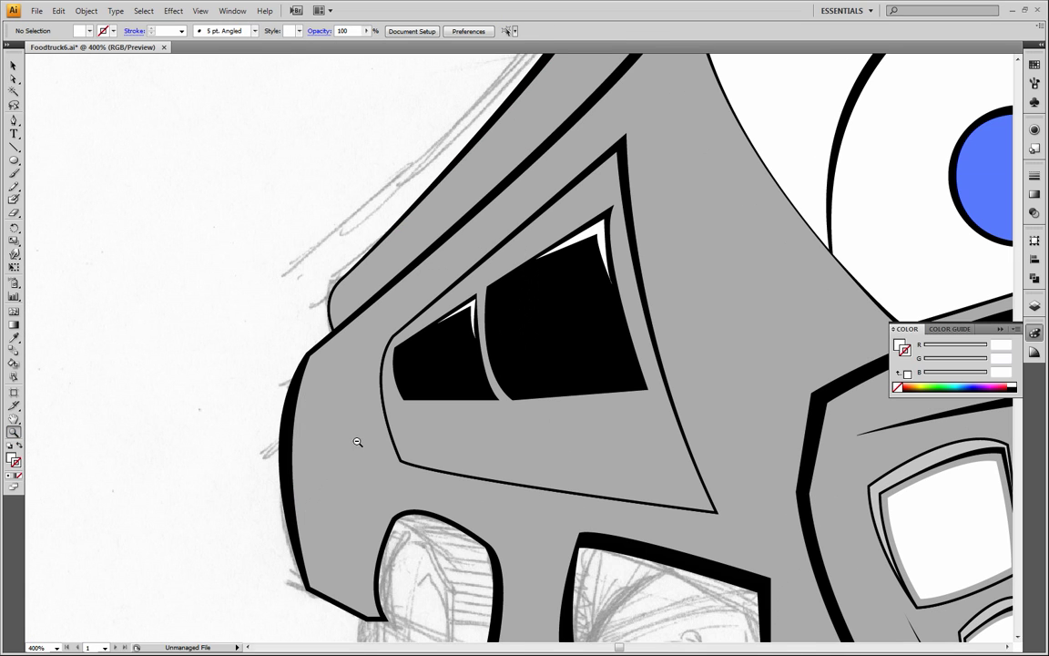
{"action": "left_click", "coordinate": [485, 406], "text": "alt"}
{"action": "left_click_drag", "start_coordinate": [641, 317], "coordinate": [436, 367]}
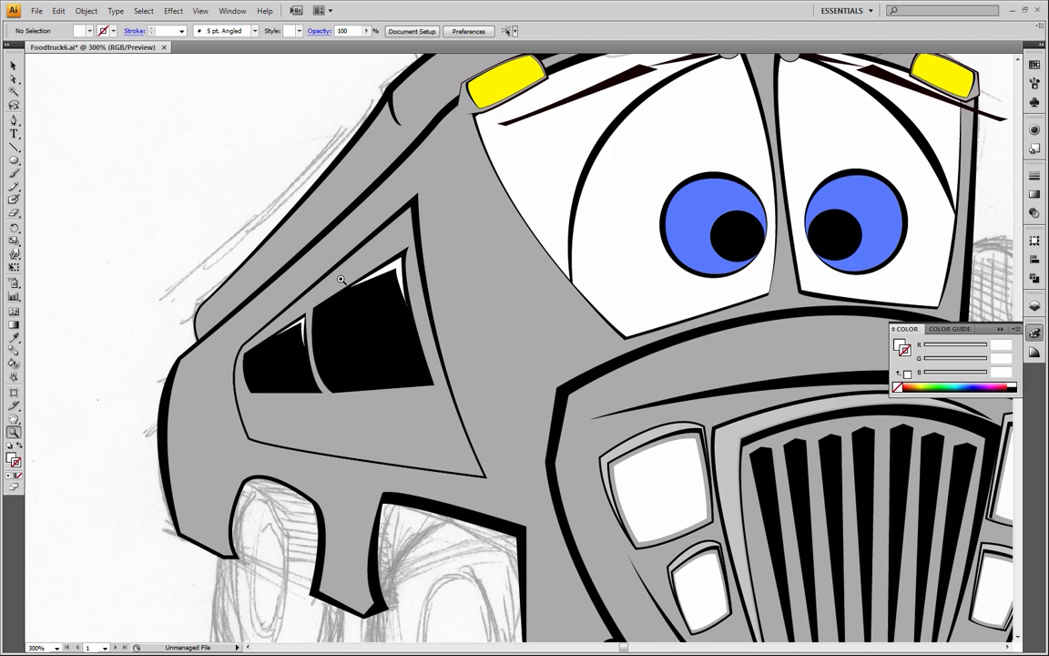
{"action": "left_click", "coordinate": [14, 119]}
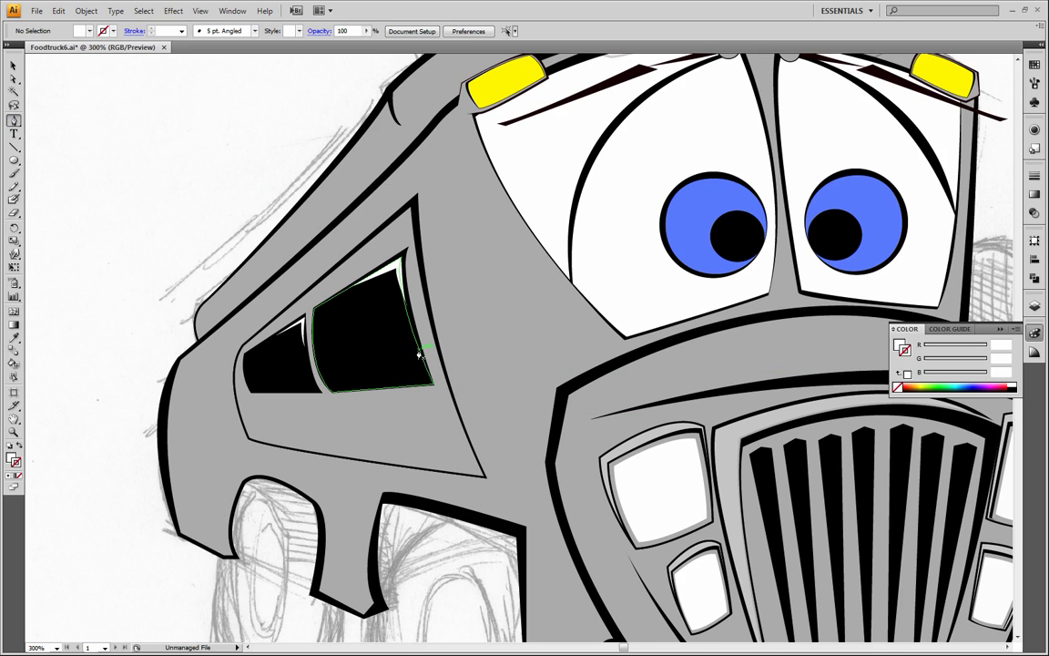
{"action": "left_click_drag", "start_coordinate": [418, 346], "coordinate": [431, 386]}
{"action": "key", "text": "ctrl+z"}
{"action": "key", "text": "ctrl+z"}
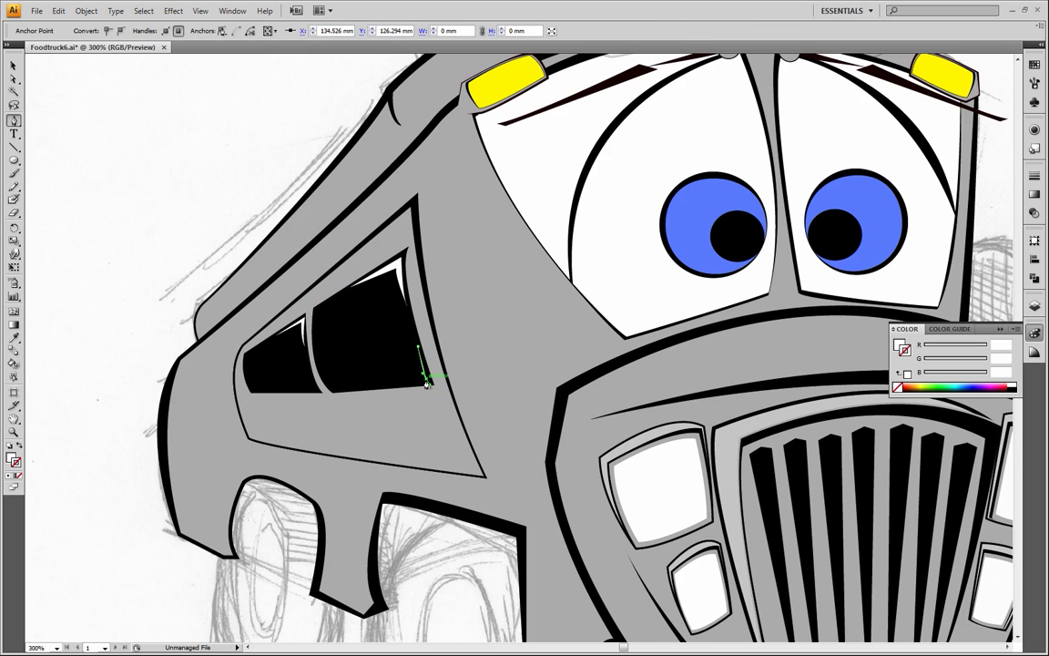
Extend the highlight along the larger window's bottom edge, close it around an inner corner, and deselect it
{"action": "left_click", "coordinate": [394, 387]}
{"action": "left_click_drag", "start_coordinate": [418, 373], "coordinate": [420, 377]}
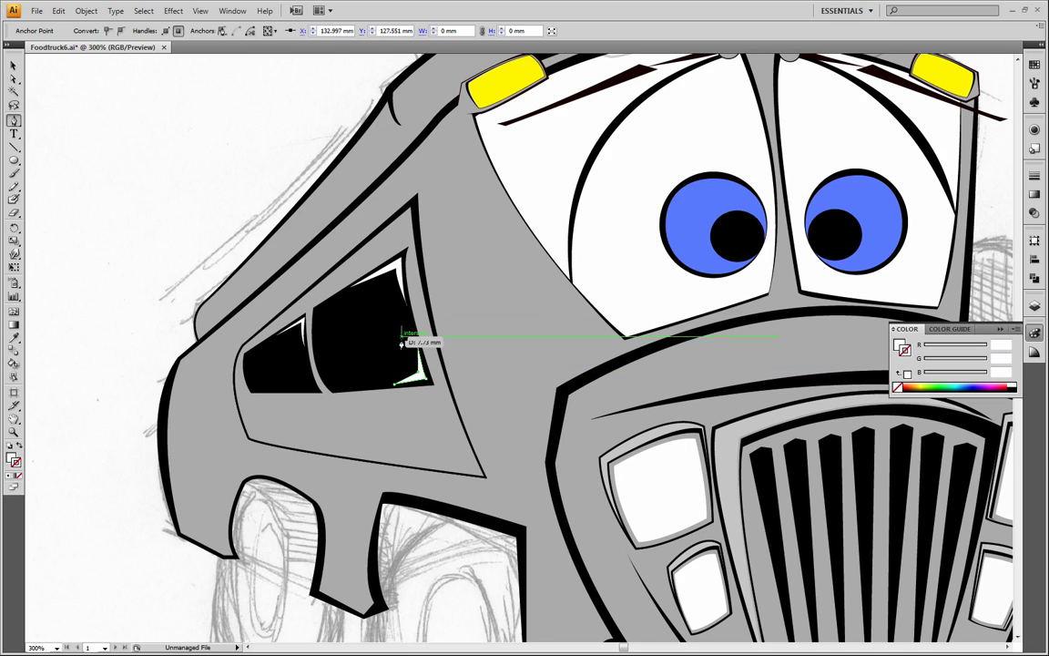
{"action": "left_click", "coordinate": [422, 352]}
{"action": "left_click", "coordinate": [14, 66]}
{"action": "left_click", "coordinate": [82, 140]}
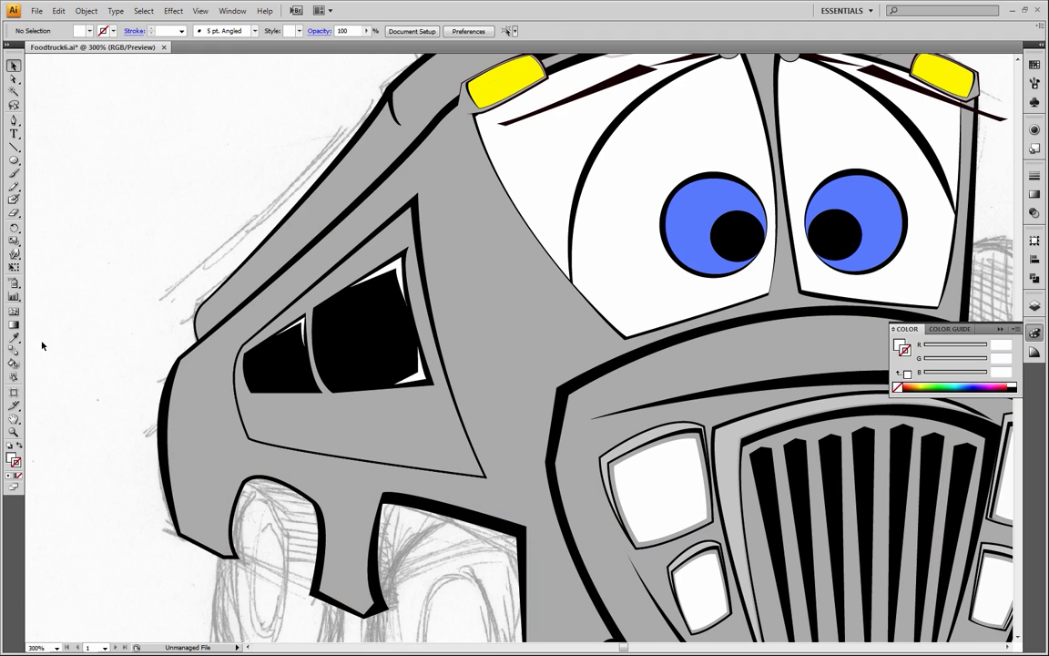
Draw the outer edges of a white highlight in the smaller window's lower rear corner with the Pen tool, curving the rear edge
{"action": "left_click", "coordinate": [13, 119]}
{"action": "key", "text": "z"}
{"action": "left_click", "coordinate": [290, 384]}
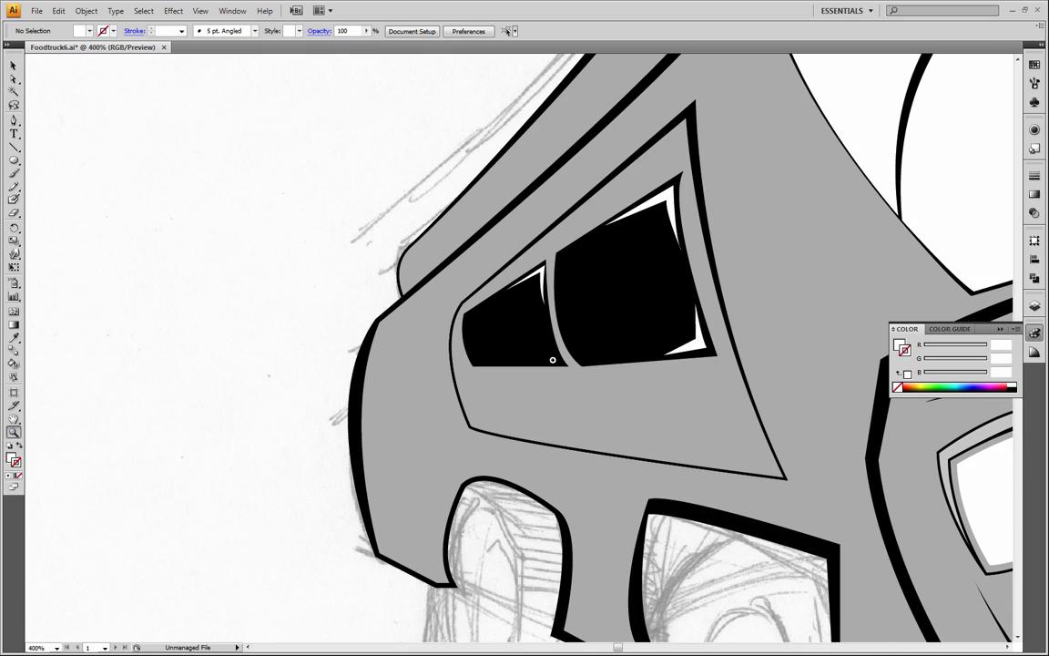
{"action": "left_click", "coordinate": [544, 346]}
{"action": "key", "text": "p"}
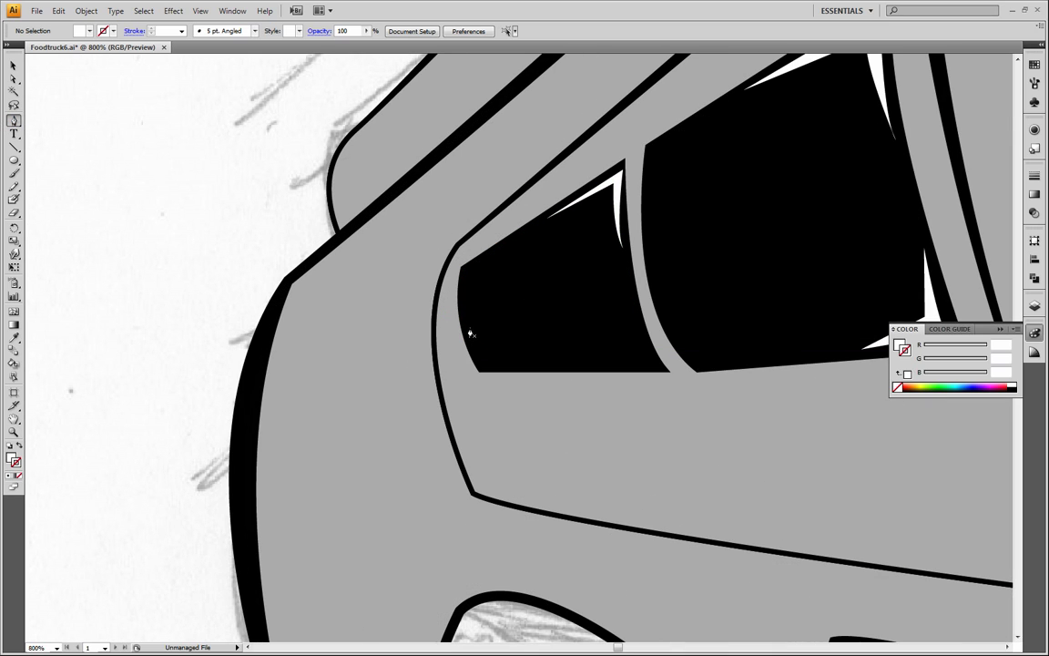
{"action": "left_click", "coordinate": [469, 328]}
{"action": "left_click_drag", "start_coordinate": [484, 365], "coordinate": [491, 374]}
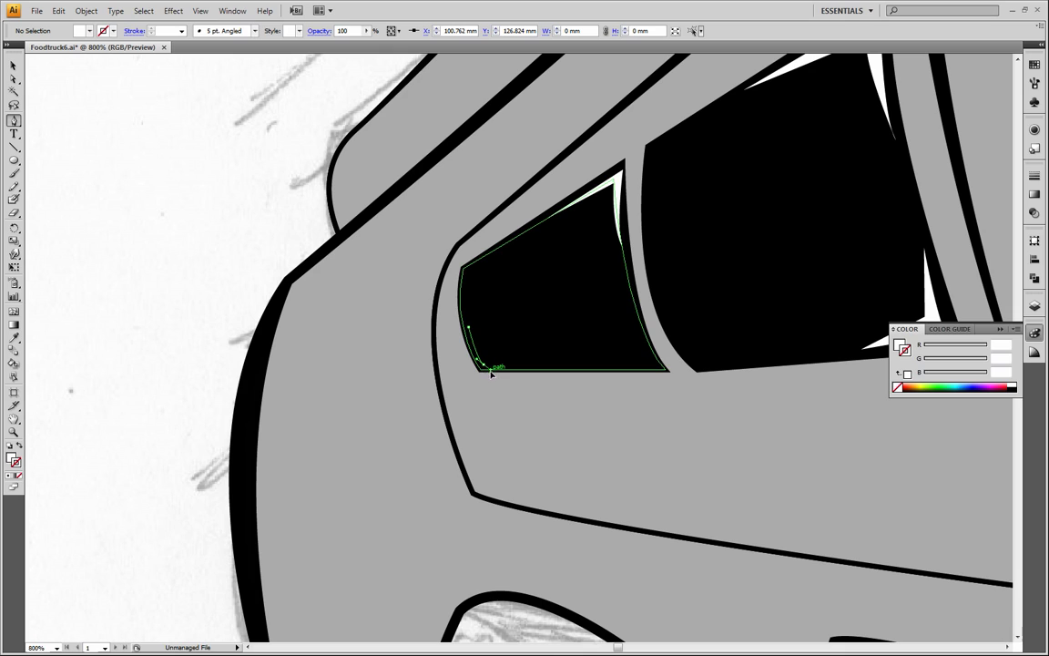
{"action": "left_click", "coordinate": [483, 365]}
{"action": "left_click", "coordinate": [524, 364]}
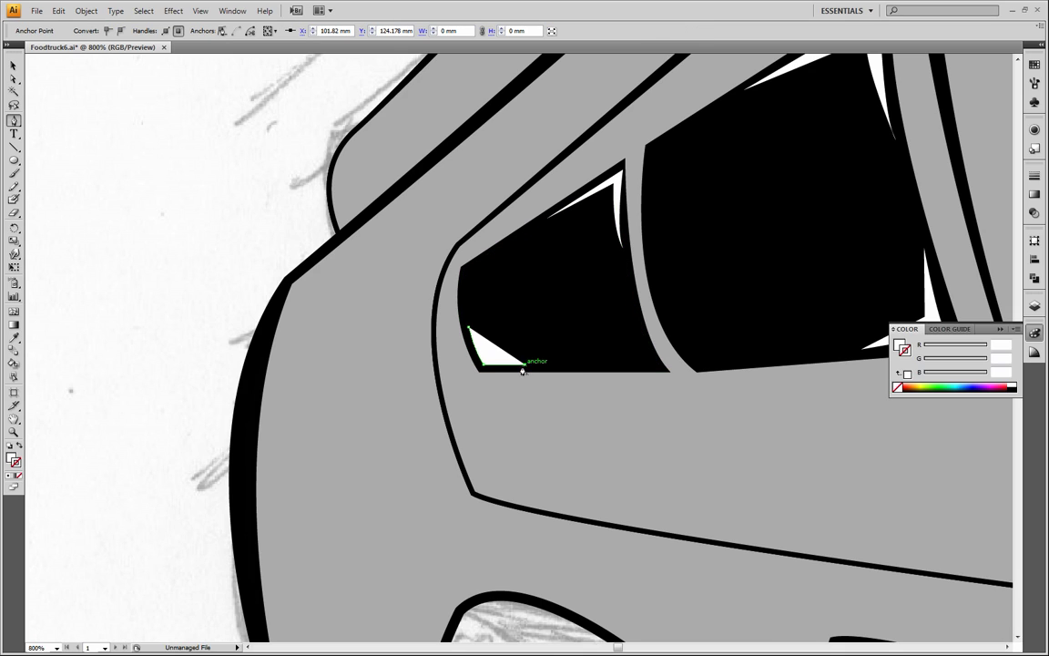
Close the smaller window's lower rear highlight around an inner corner as a thin white sliver, and deselect it
{"action": "left_click", "coordinate": [486, 359]}
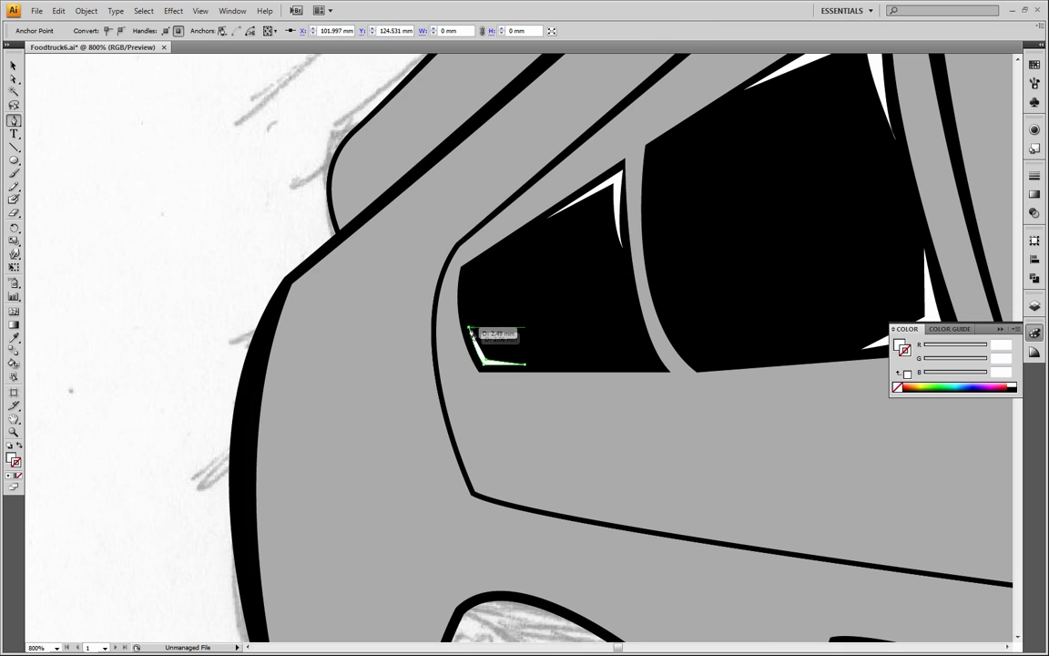
{"action": "left_click", "coordinate": [469, 328]}
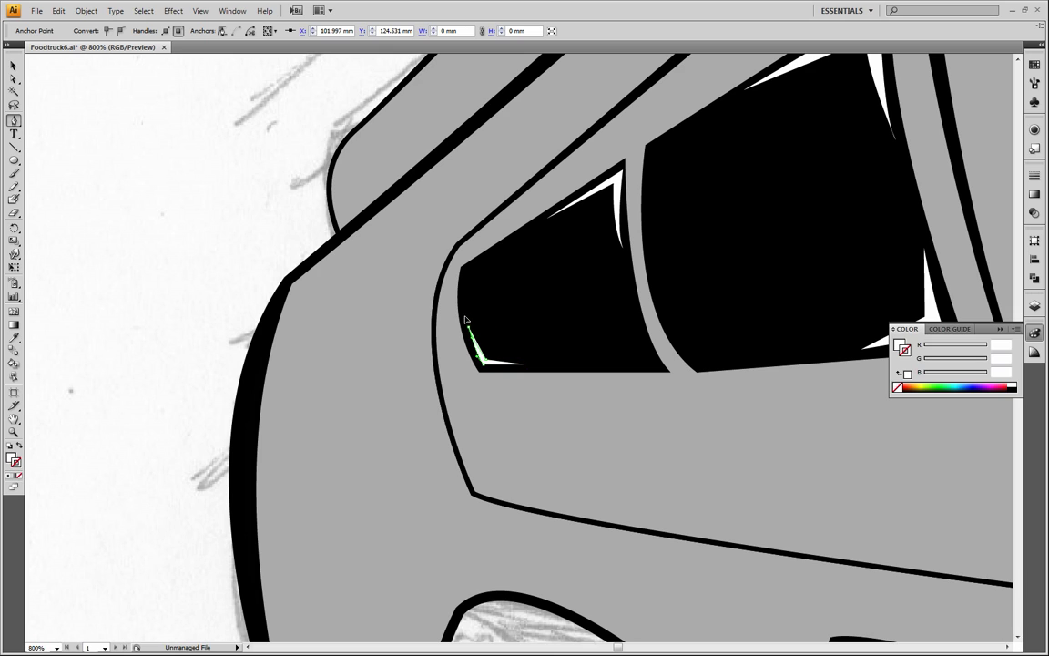
{"action": "left_click", "coordinate": [14, 66]}
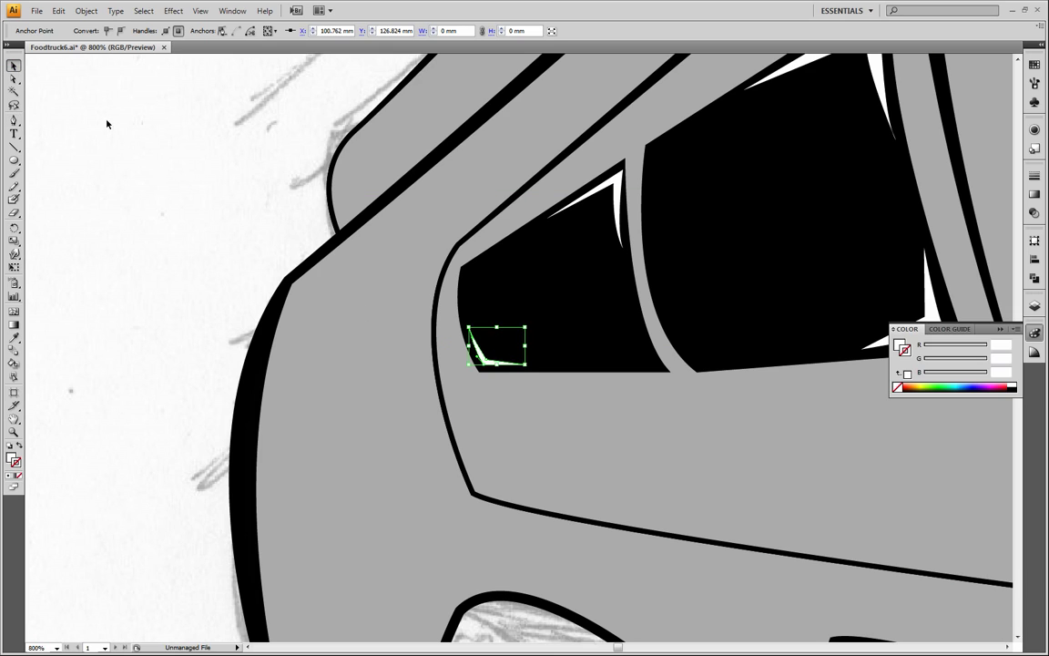
{"action": "left_click", "coordinate": [107, 124]}
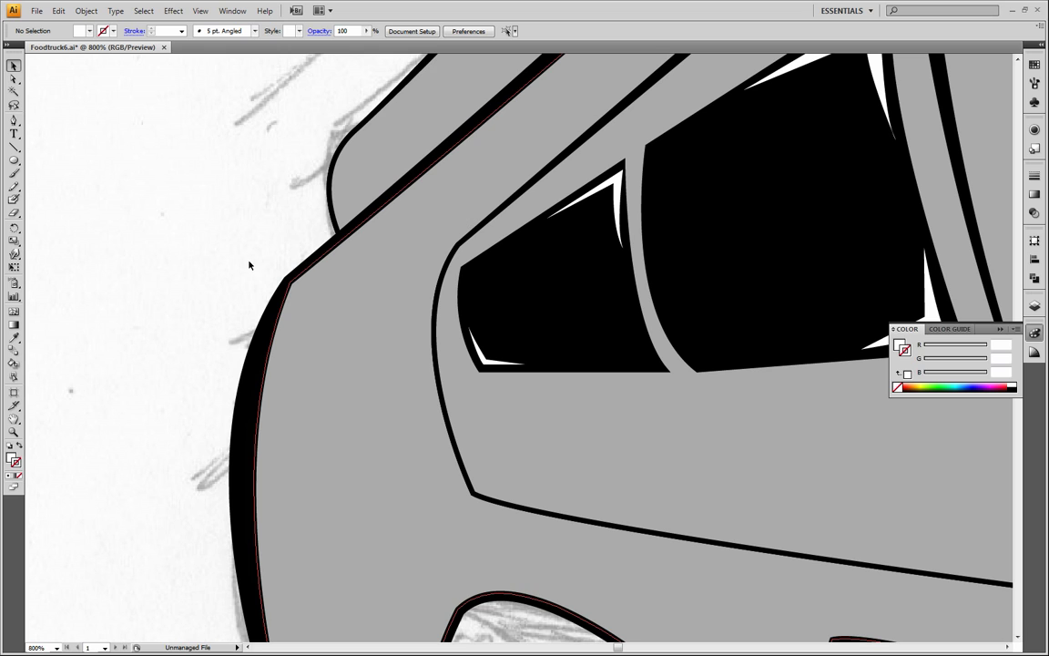
{"action": "left_click", "coordinate": [14, 432]}
{"action": "left_click", "coordinate": [624, 349], "text": "alt"}
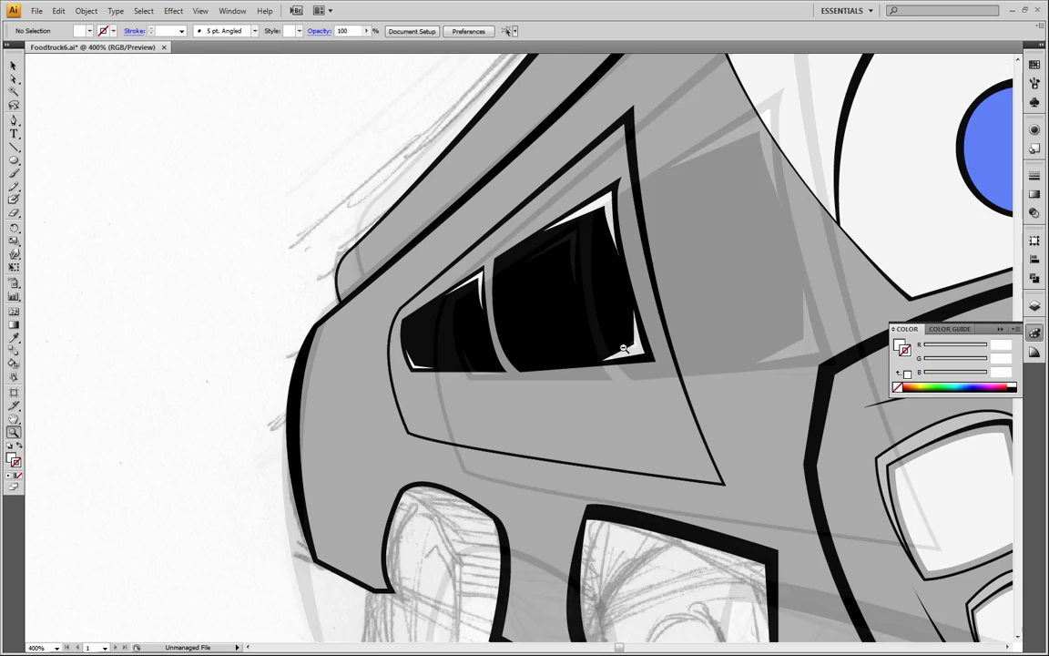
Select all the truck artwork, lower its opacity to 9% so the sketch shows through, and deselect it
{"action": "left_click", "coordinate": [624, 349], "text": "alt"}
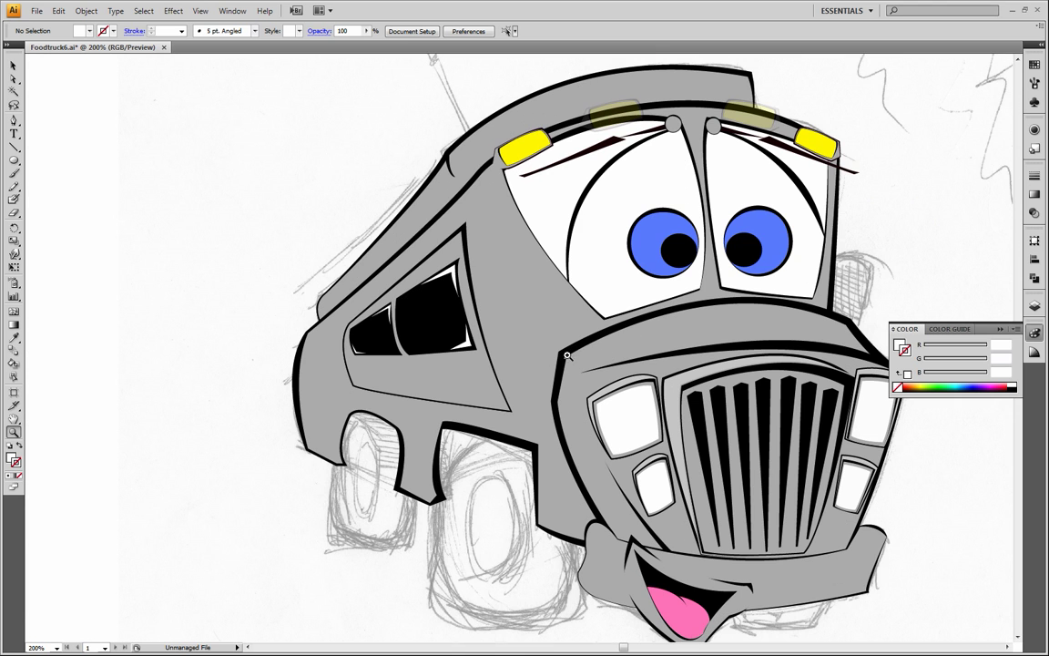
{"action": "left_click_drag", "start_coordinate": [567, 355], "coordinate": [472, 331]}
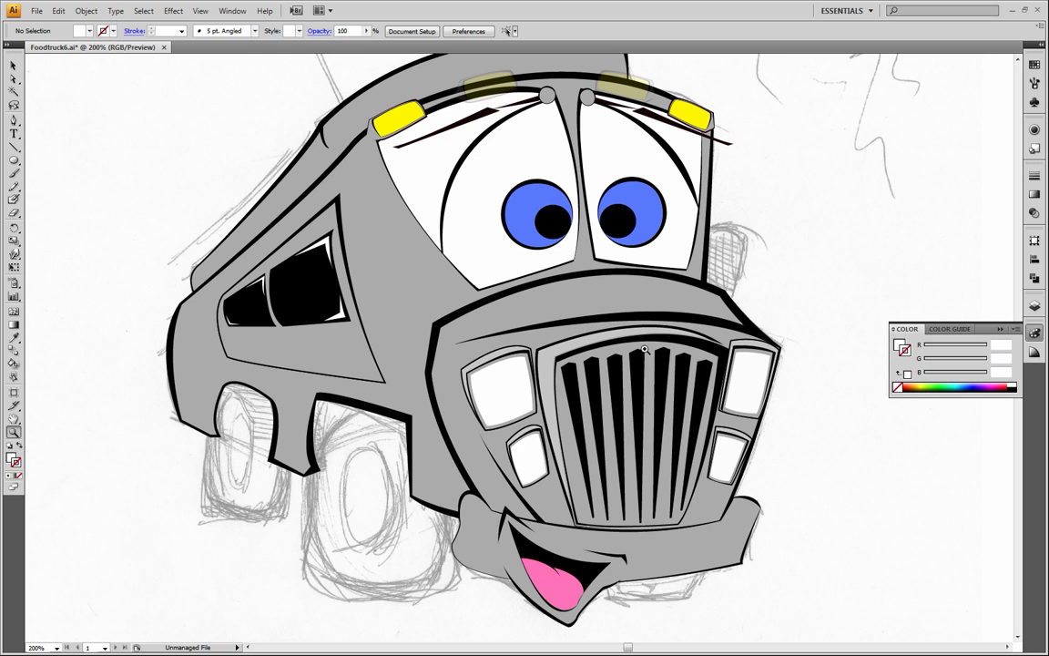
{"action": "left_click", "coordinate": [454, 269], "text": "alt"}
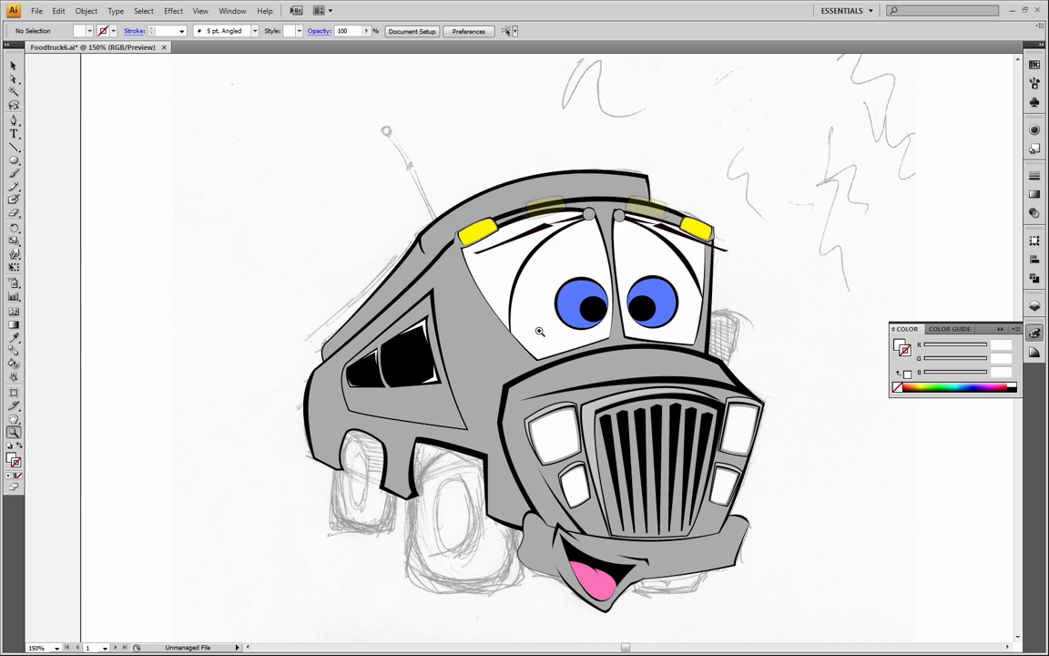
{"action": "left_click_drag", "start_coordinate": [608, 416], "coordinate": [558, 405]}
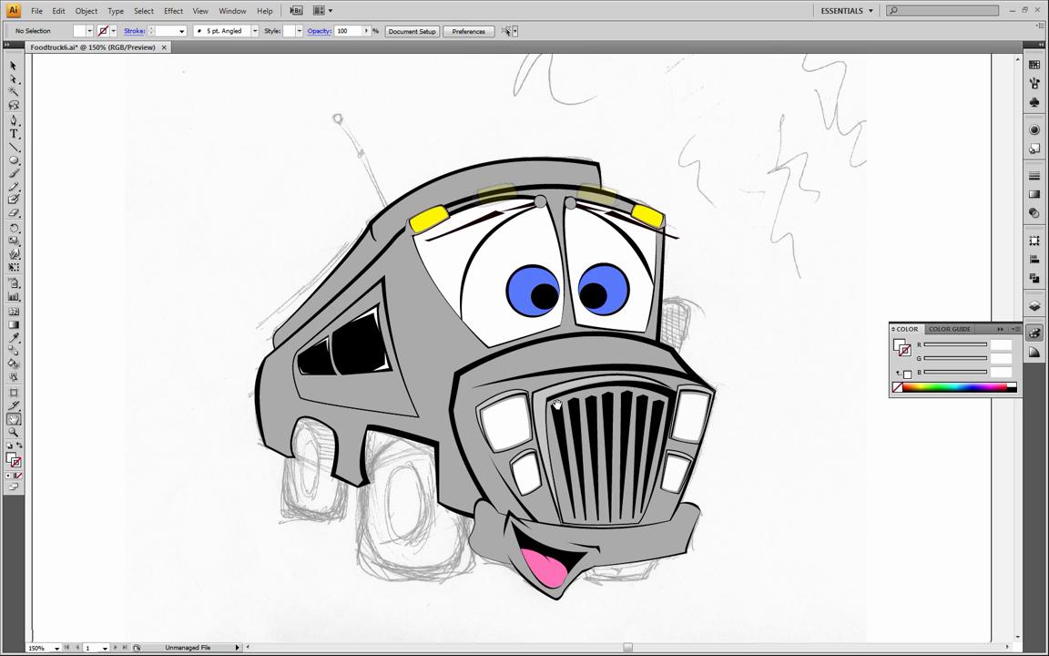
{"action": "left_click", "coordinate": [16, 65]}
{"action": "left_click_drag", "start_coordinate": [173, 87], "coordinate": [756, 628]}
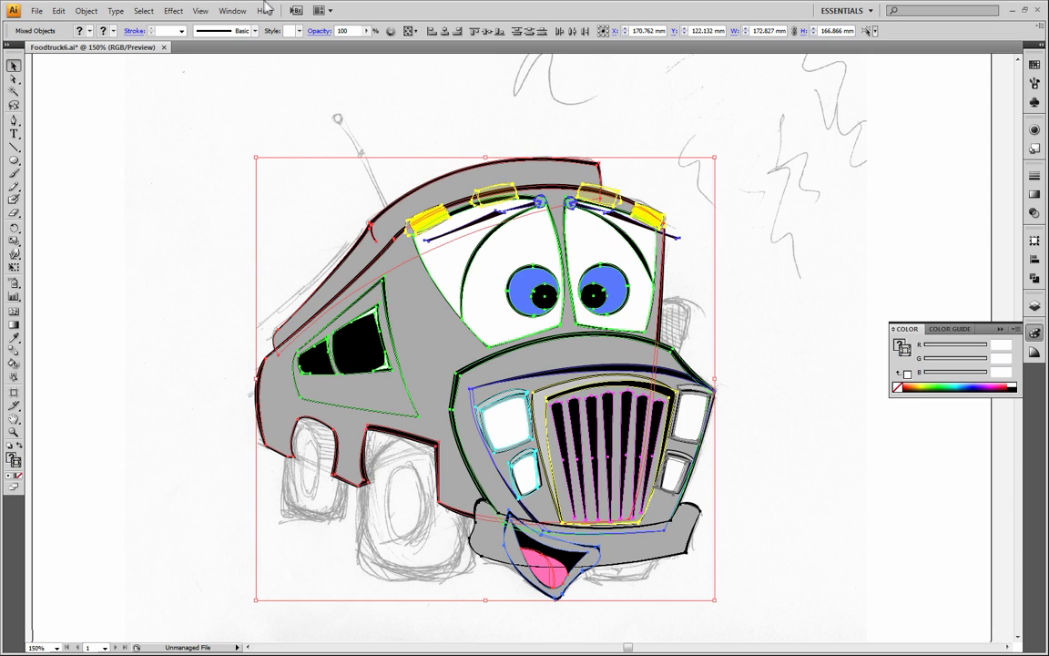
{"action": "left_click", "coordinate": [366, 31]}
{"action": "left_click_drag", "start_coordinate": [366, 50], "coordinate": [318, 47]}
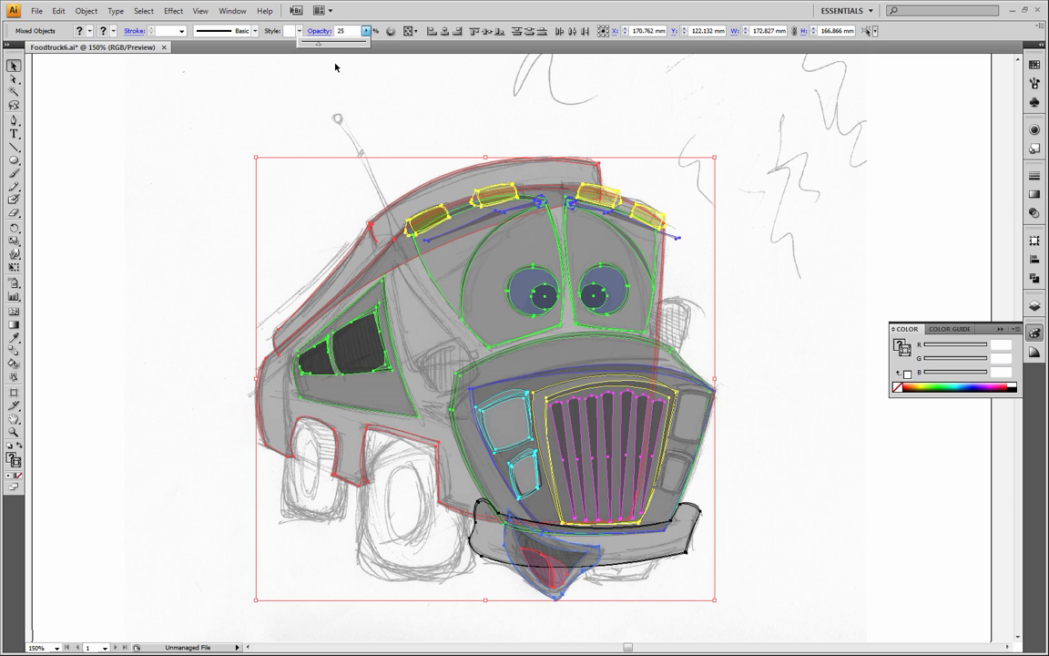
{"action": "left_click_drag", "start_coordinate": [320, 50], "coordinate": [309, 50]}
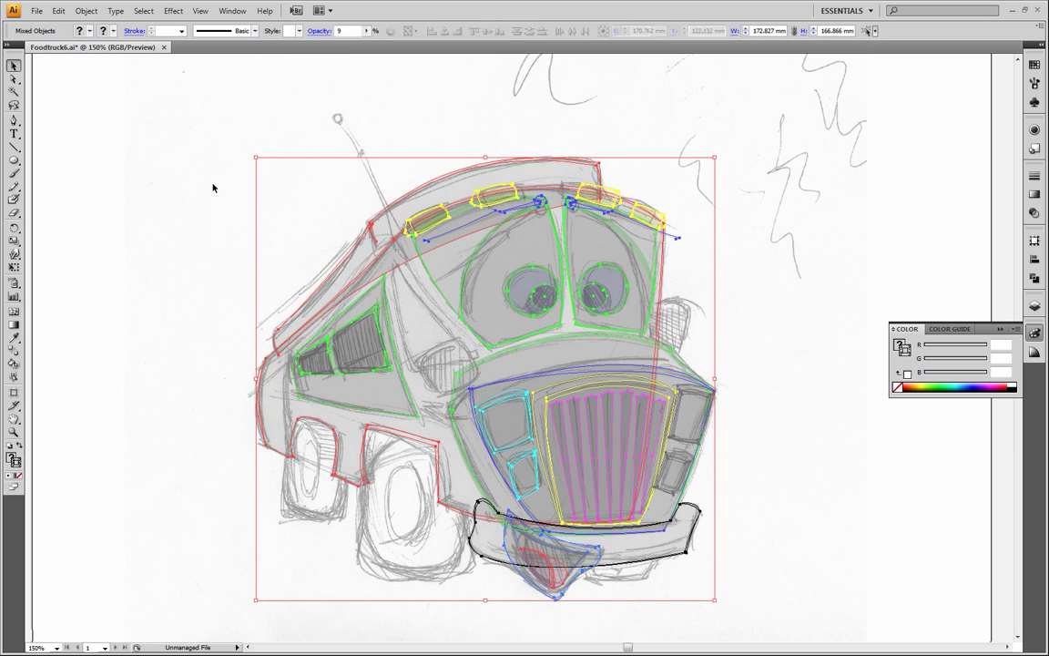
{"action": "left_click", "coordinate": [312, 277]}
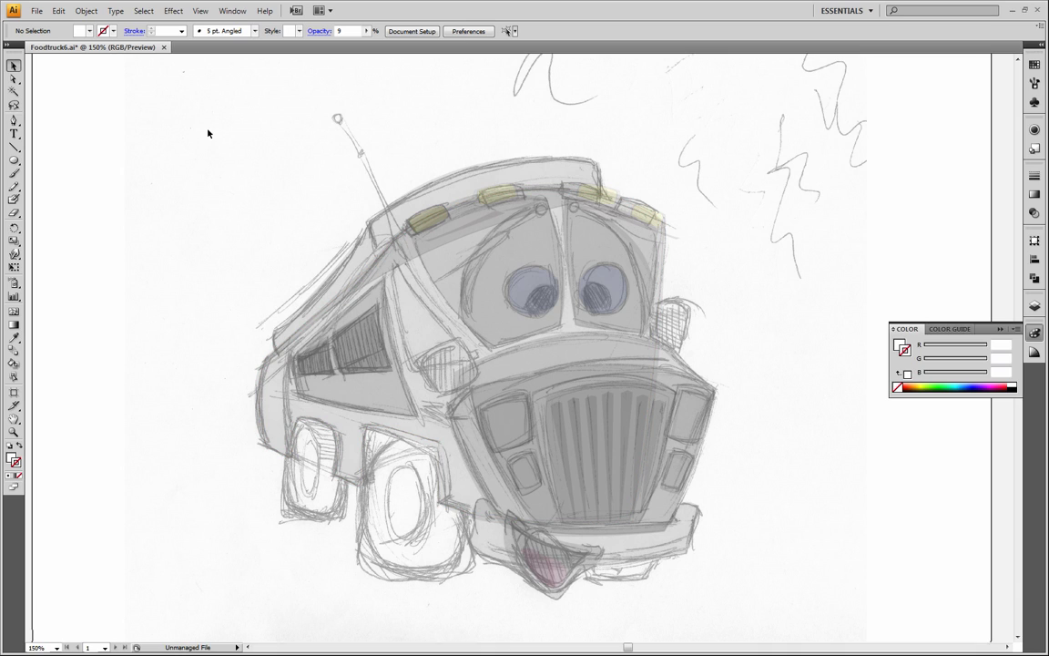
Make the "Food side win..." layer active and set the Pen tool to a black stroke with no fill
{"action": "left_click_drag", "start_coordinate": [196, 93], "coordinate": [177, 264]}
{"action": "left_click", "coordinate": [1035, 306]}
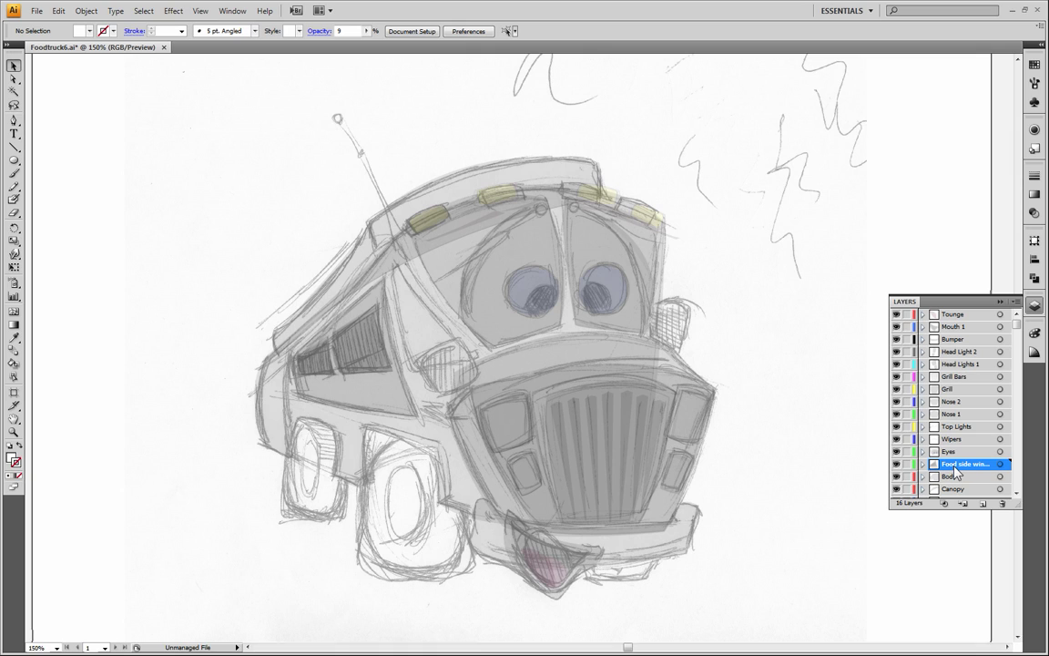
{"action": "left_click", "coordinate": [13, 120]}
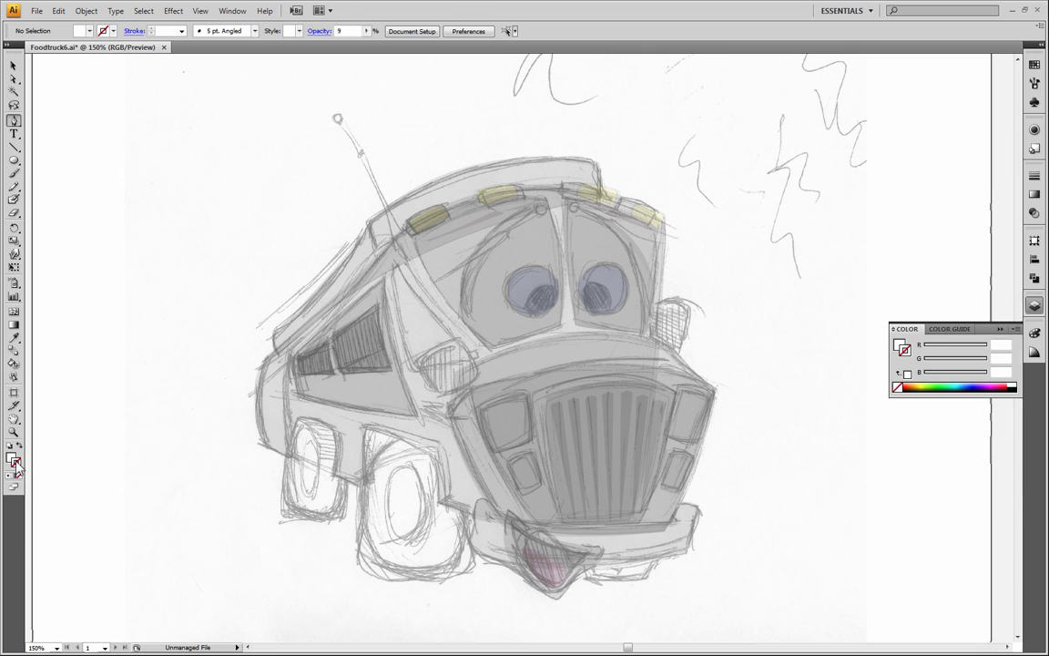
{"action": "left_click", "coordinate": [1012, 390]}
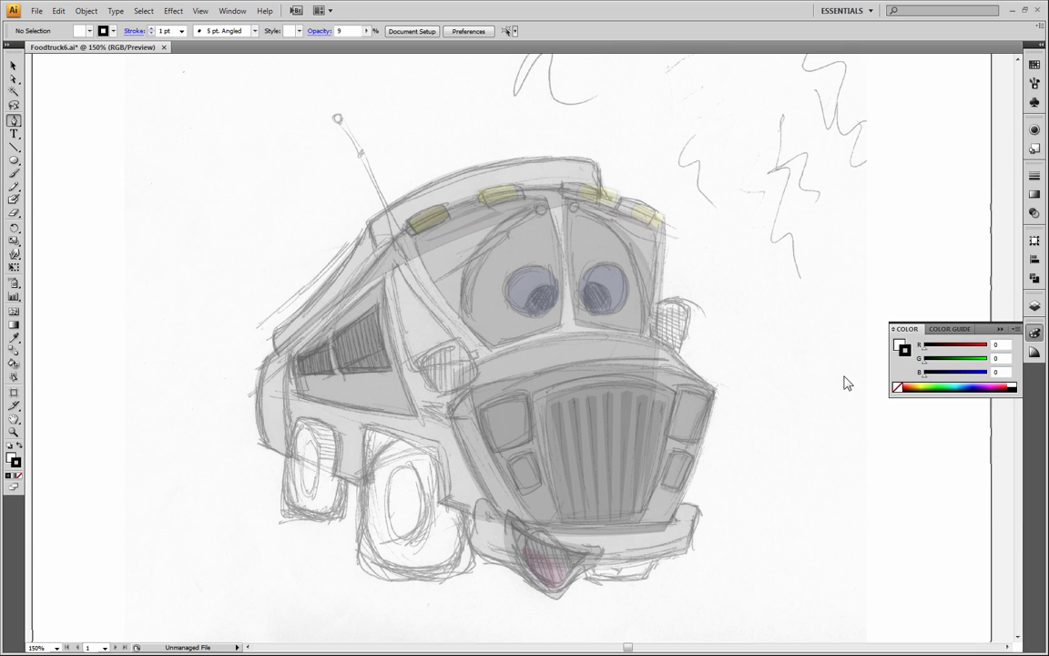
{"action": "left_click", "coordinate": [10, 455]}
{"action": "left_click", "coordinate": [20, 476]}
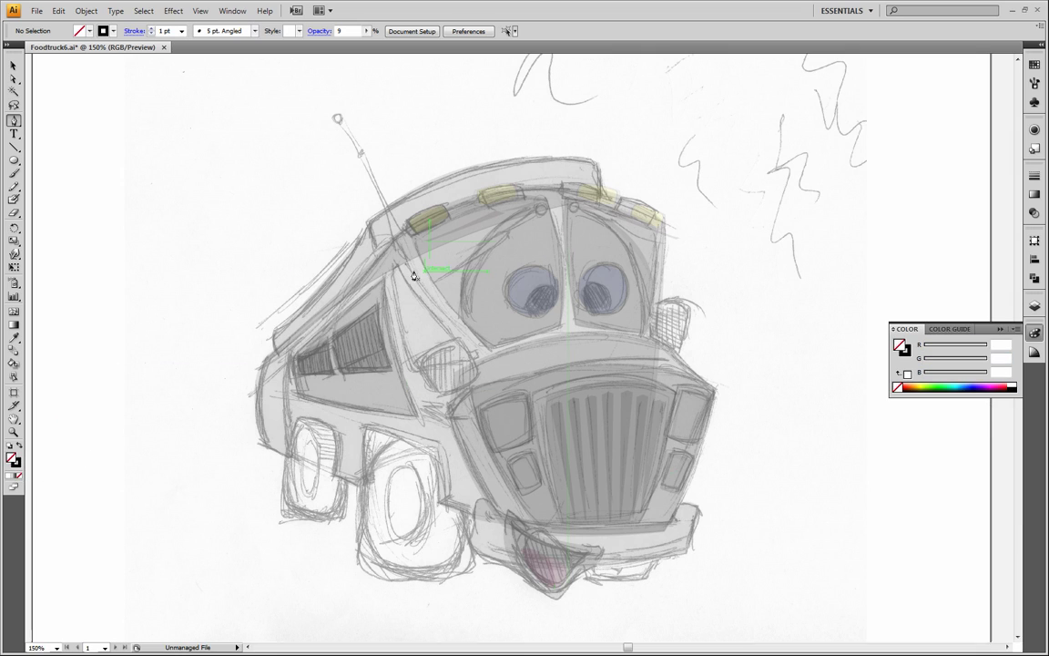
Trace the cab's four-cornered side window from the sketch with the Pen tool, curving its front and rear edges, and close the outline
{"action": "left_click", "coordinate": [14, 433]}
{"action": "left_click_drag", "start_coordinate": [295, 181], "coordinate": [513, 448]}
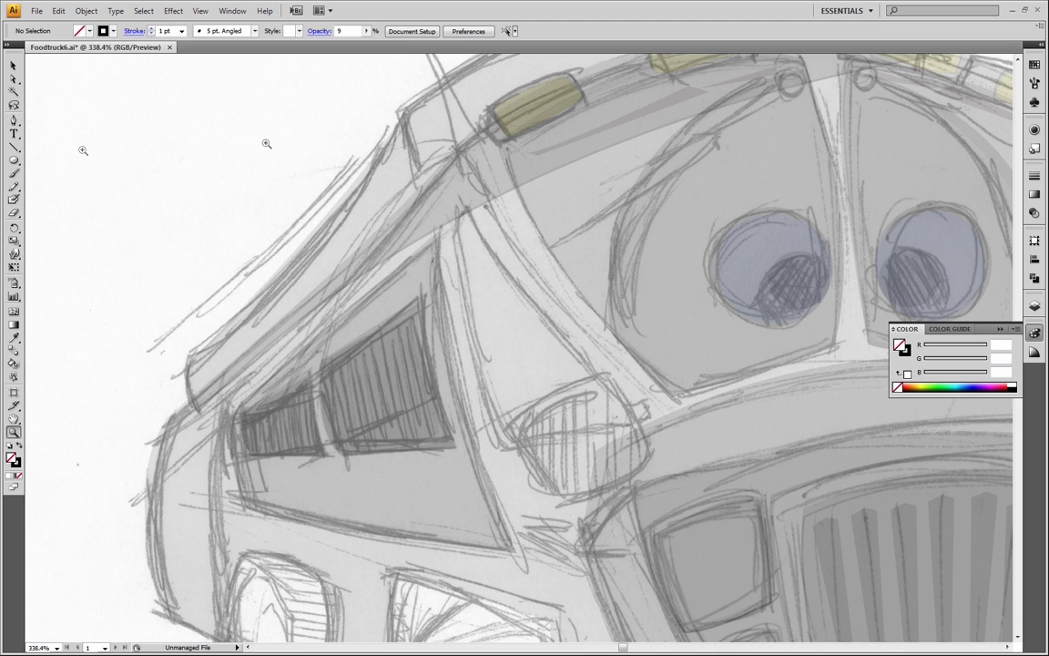
{"action": "left_click", "coordinate": [15, 120]}
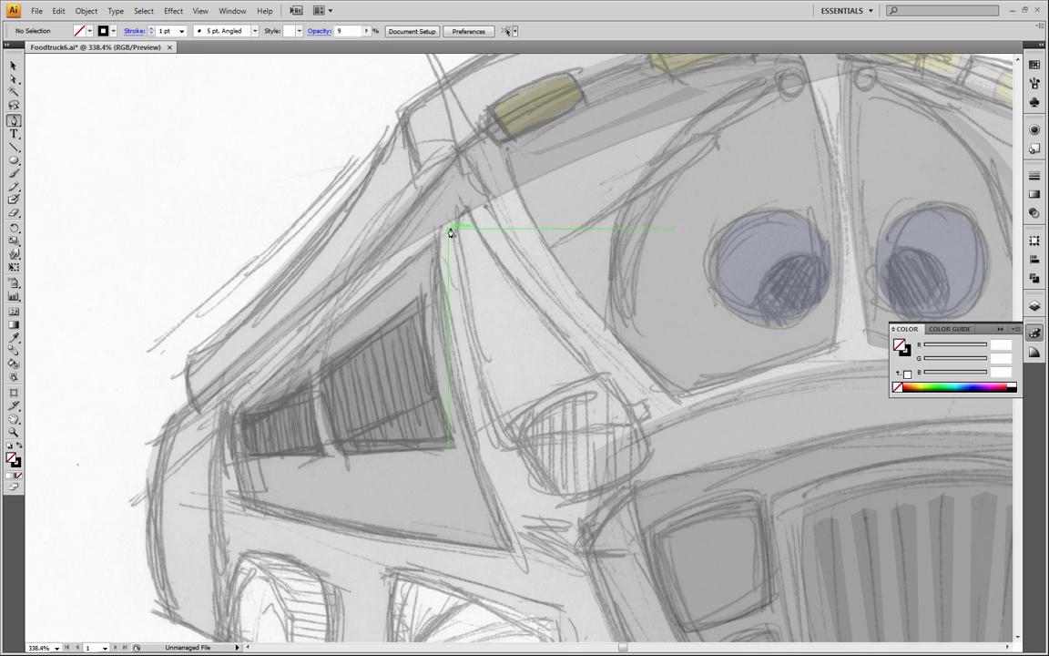
{"action": "left_click_drag", "start_coordinate": [453, 229], "coordinate": [468, 216]}
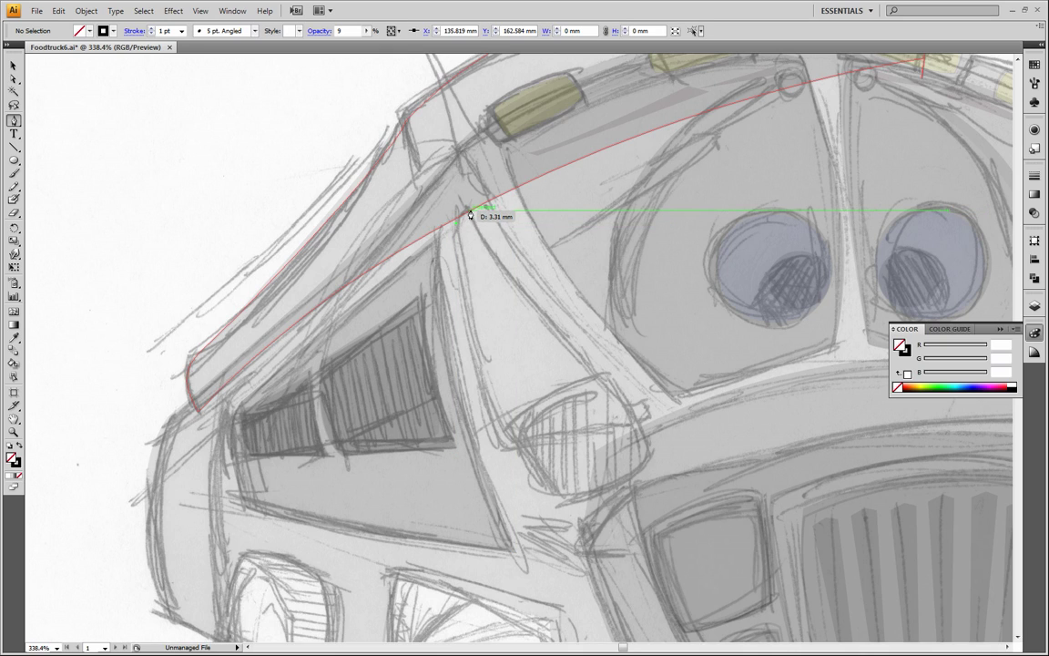
{"action": "left_click_drag", "start_coordinate": [636, 424], "coordinate": [669, 440]}
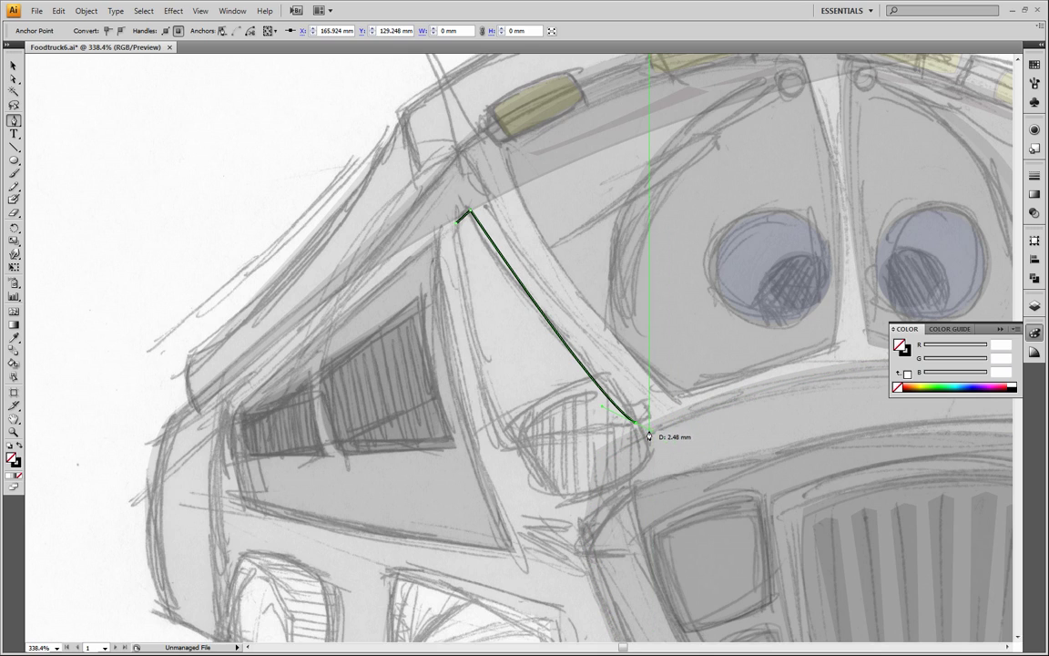
{"action": "left_click", "coordinate": [635, 424]}
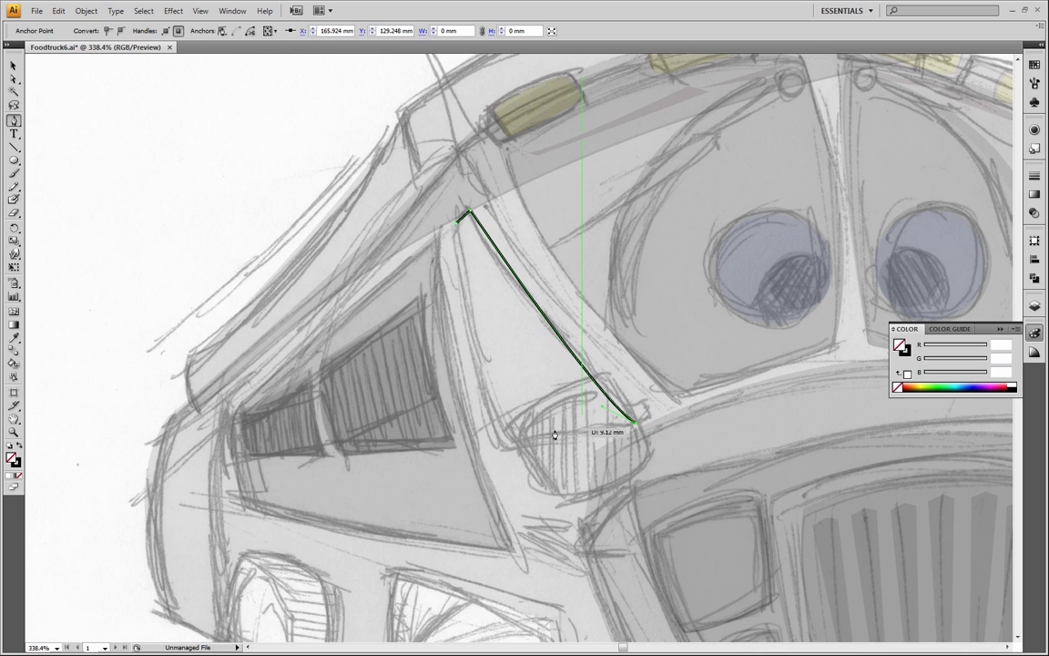
{"action": "left_click", "coordinate": [500, 446]}
{"action": "left_click", "coordinate": [505, 448]}
{"action": "left_click_drag", "start_coordinate": [457, 222], "coordinate": [463, 165]}
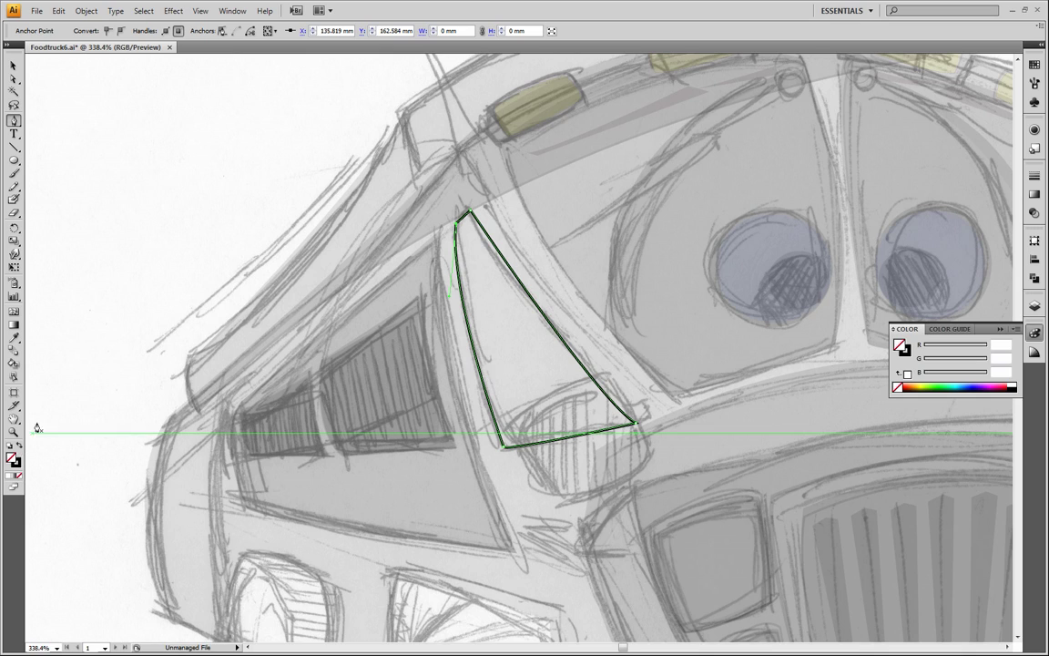
Turn the cab side window's outline into a solid black fill without a stroke, and deselect it
{"action": "key", "text": "shift+x"}
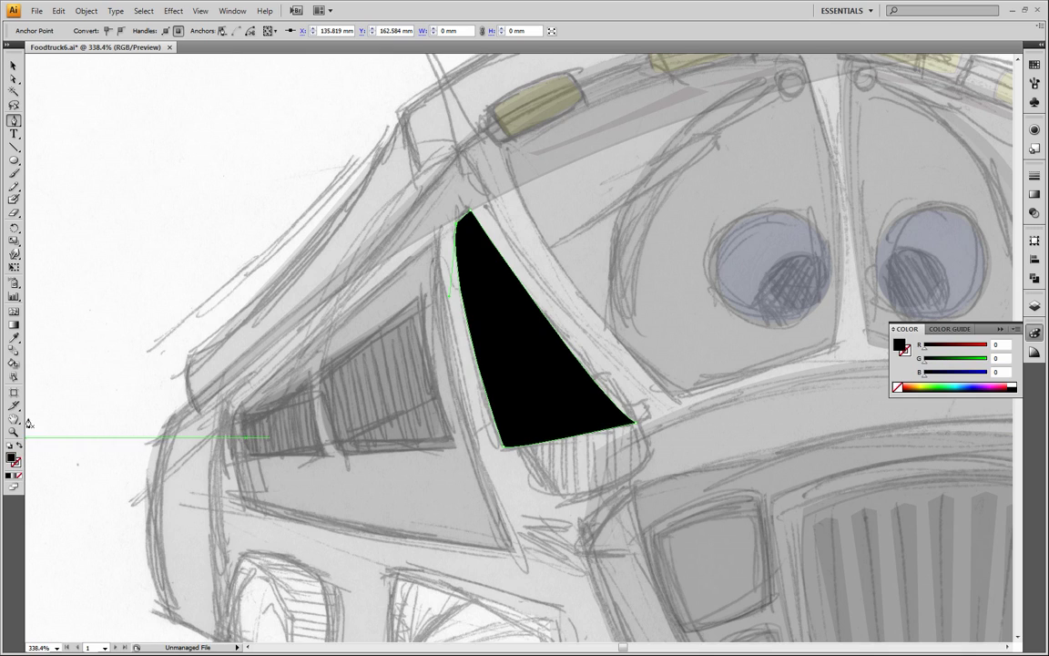
{"action": "left_click", "coordinate": [14, 66]}
{"action": "left_click", "coordinate": [84, 114]}
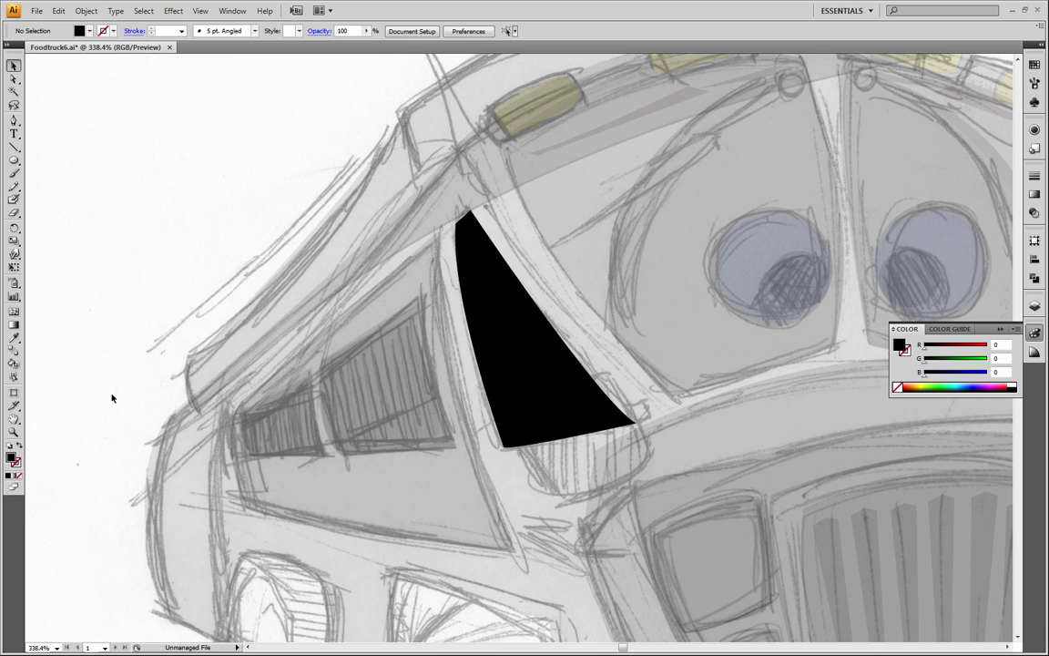
Set the fill to white and draw a highlight's outer front edge into the cab window's lower front corner with the Pen tool
{"action": "left_click", "coordinate": [14, 119]}
{"action": "left_click", "coordinate": [1013, 384]}
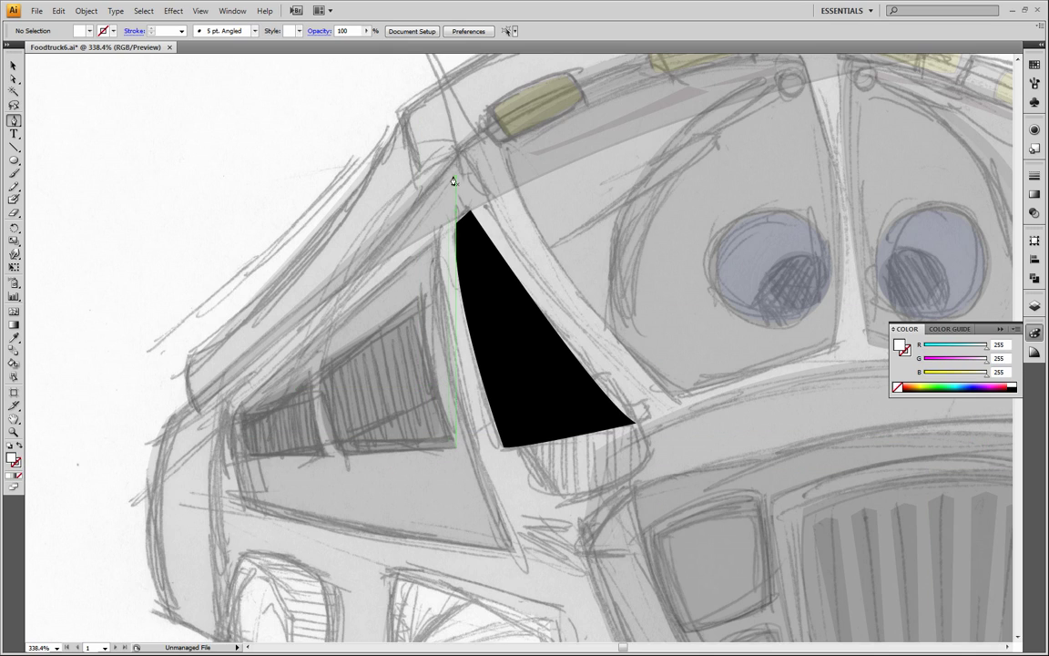
{"action": "left_click", "coordinate": [564, 351]}
{"action": "mouse_move", "coordinate": [618, 415]}
{"action": "left_mouse_down"}
{"action": "mouse_move", "coordinate": [633, 424]}
{"action": "mouse_move", "coordinate": [627, 418]}
{"action": "left_mouse_up"}
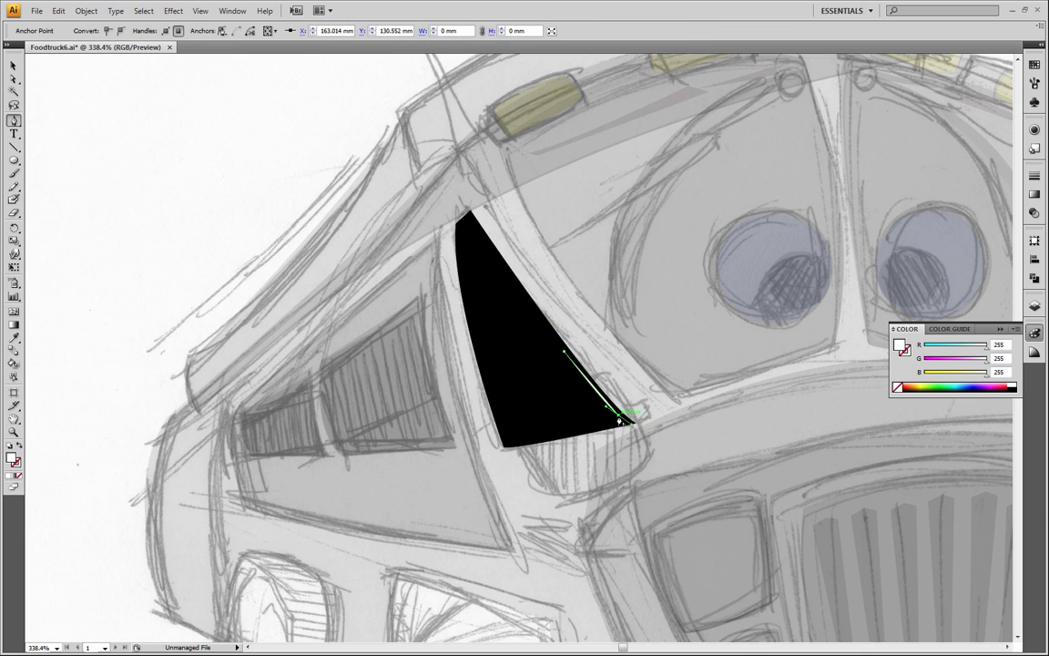
{"action": "key", "text": "ctrl+z"}
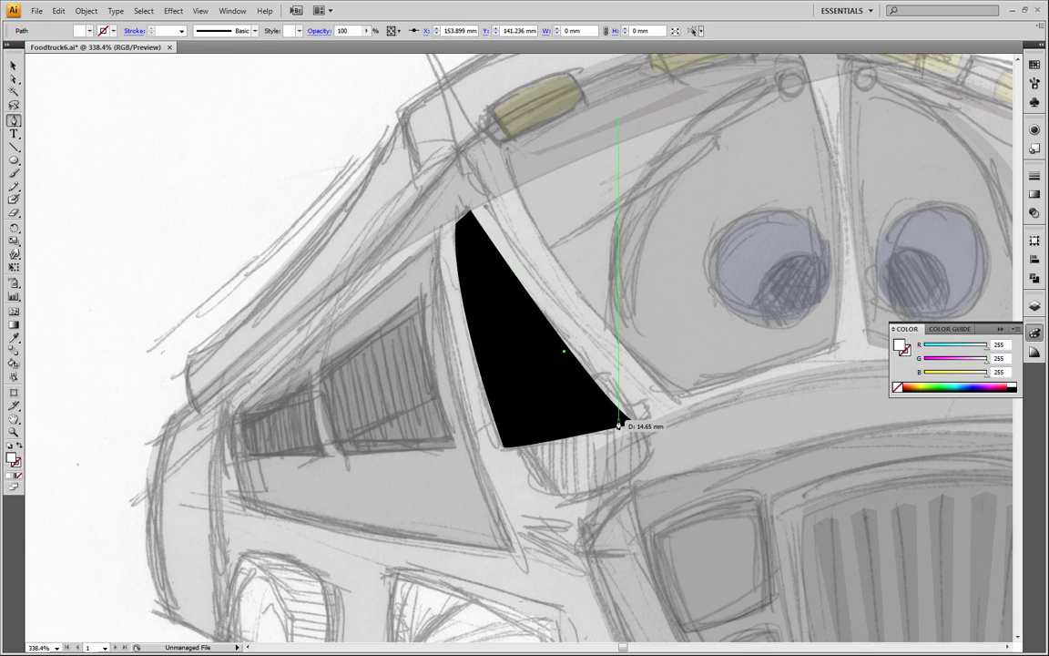
{"action": "left_click", "coordinate": [624, 423]}
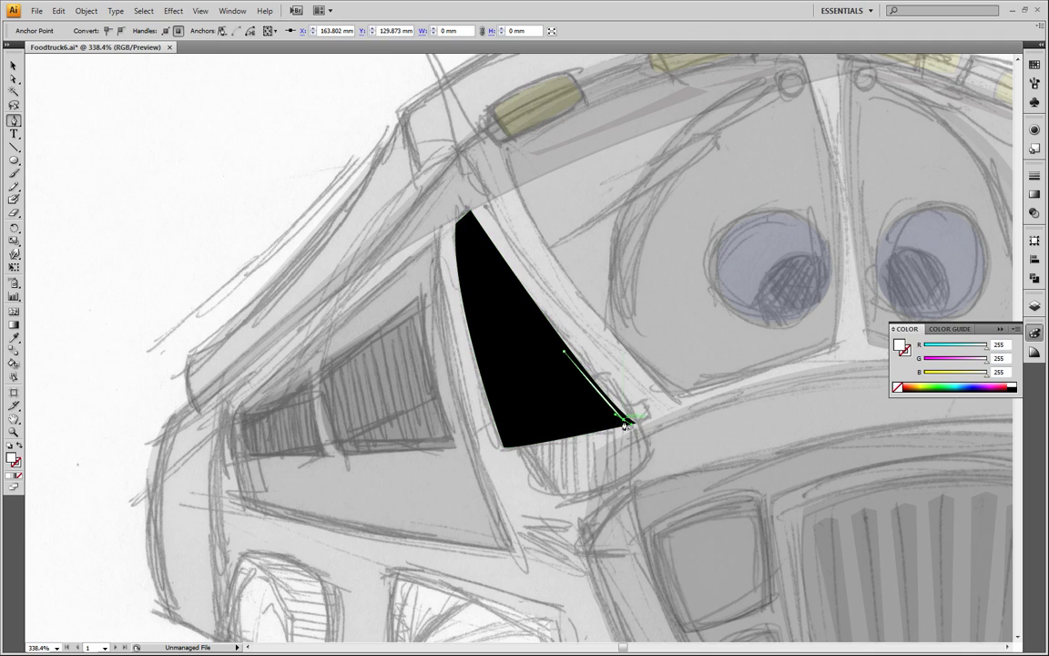
Extend the highlight along the cab window's bottom edge, close it around an inner corner, and deselect it
{"action": "left_click", "coordinate": [569, 428]}
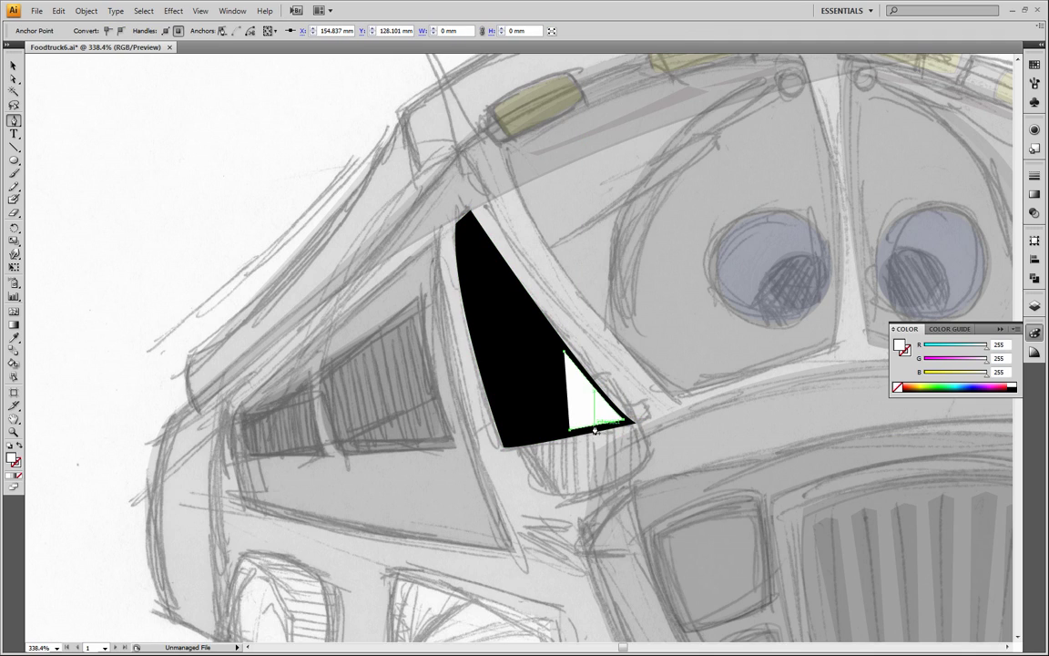
{"action": "left_click", "coordinate": [612, 417]}
{"action": "left_click", "coordinate": [564, 352]}
{"action": "left_click", "coordinate": [14, 67]}
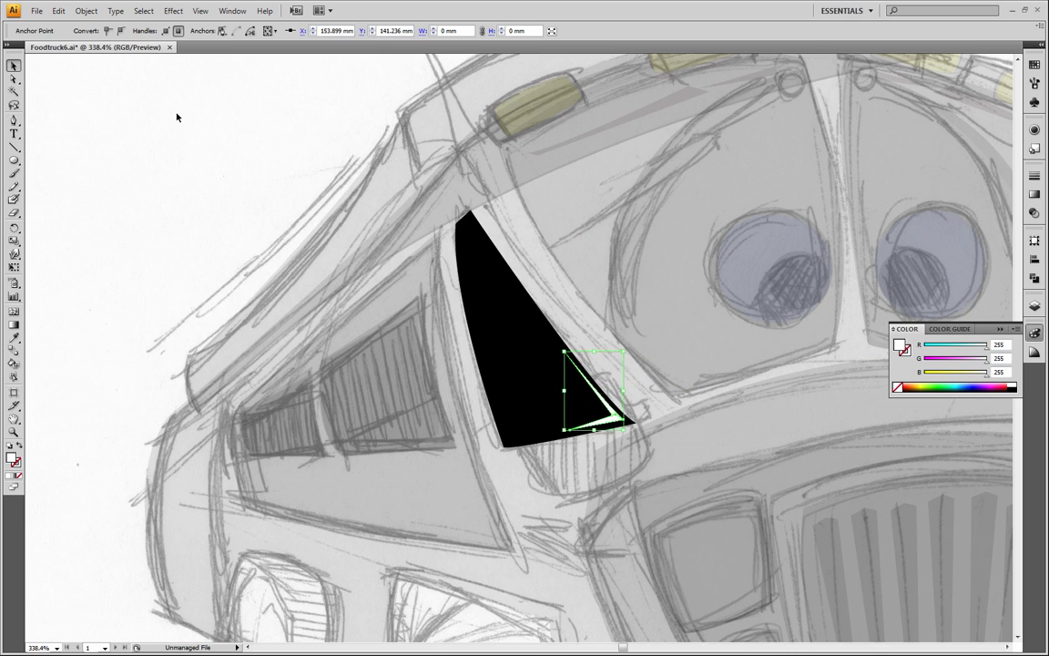
{"action": "left_click", "coordinate": [177, 114]}
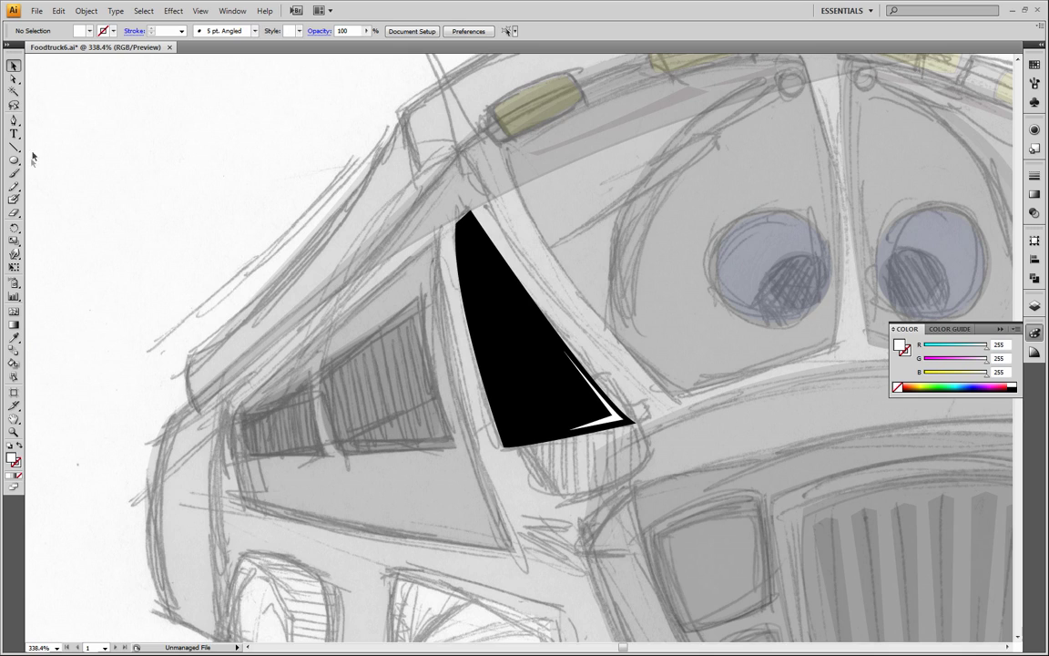
Start a white highlight at the cab window's upper tip with the Pen tool
{"action": "left_click", "coordinate": [14, 119]}
{"action": "left_click_drag", "start_coordinate": [465, 217], "coordinate": [467, 218]}
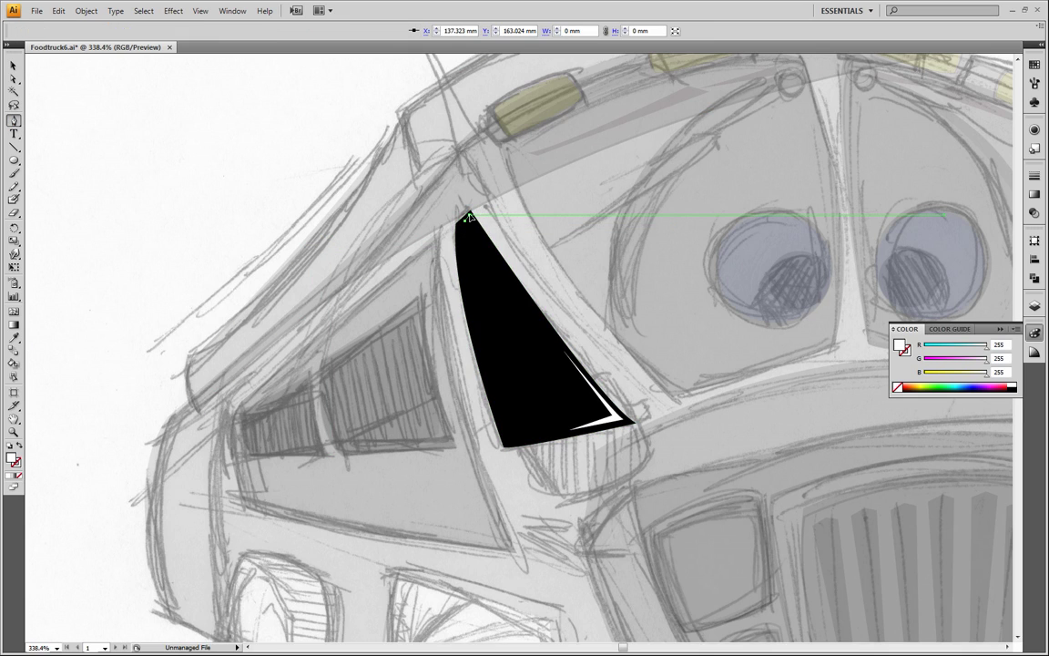
{"action": "left_click", "coordinate": [492, 253]}
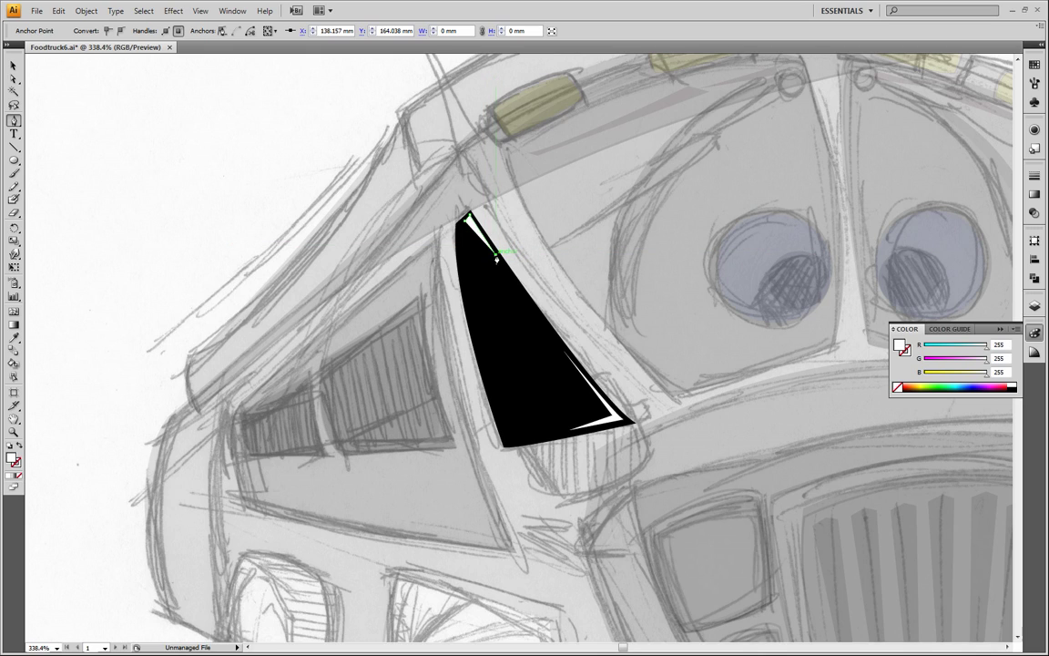
{"action": "left_click", "coordinate": [468, 219]}
{"action": "left_click", "coordinate": [469, 220]}
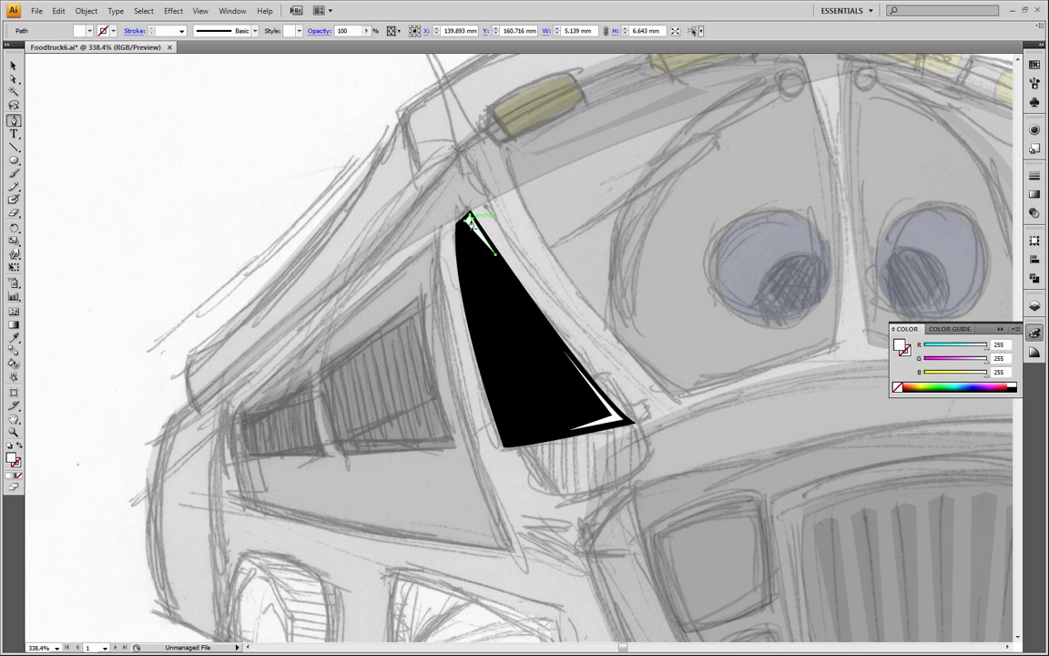
{"action": "left_click", "coordinate": [466, 220]}
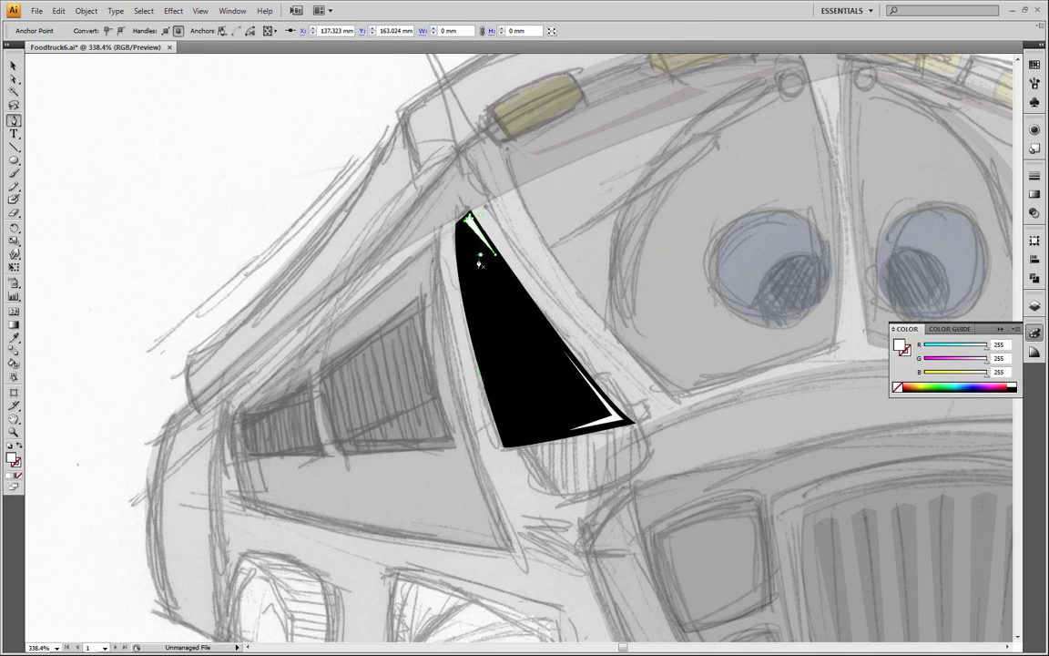
{"action": "left_click", "coordinate": [479, 256]}
{"action": "key", "text": "ctrl+z"}
{"action": "key", "text": "ctrl+z"}
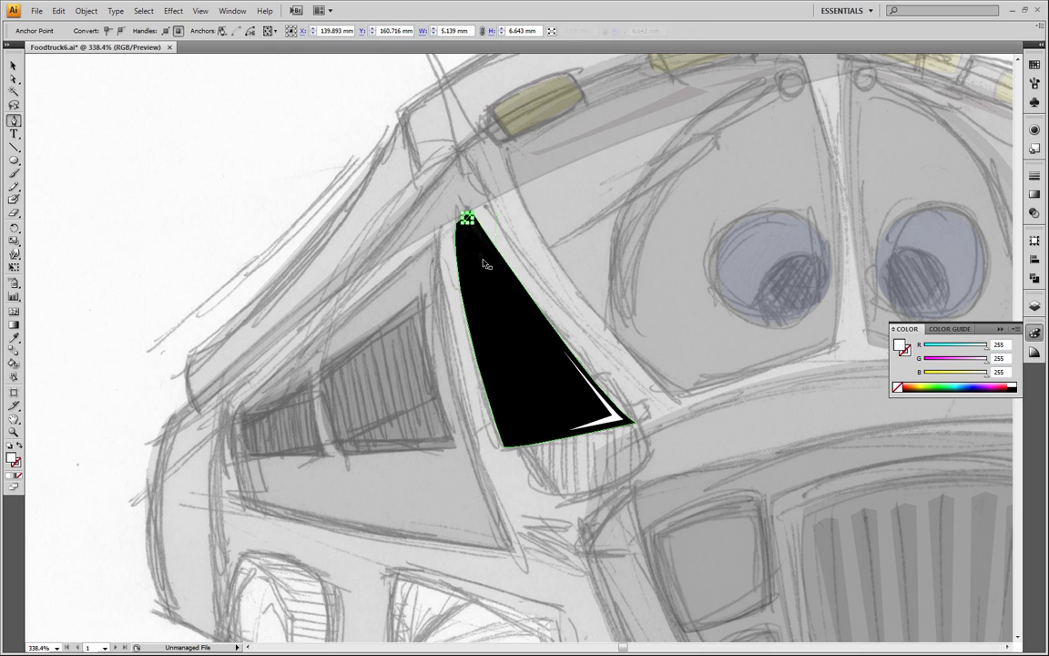
Extend the upper highlight down the cab window's front edge, close it as a thin sliver, adjust its corner anchor, and deselect it
{"action": "left_click", "coordinate": [501, 265]}
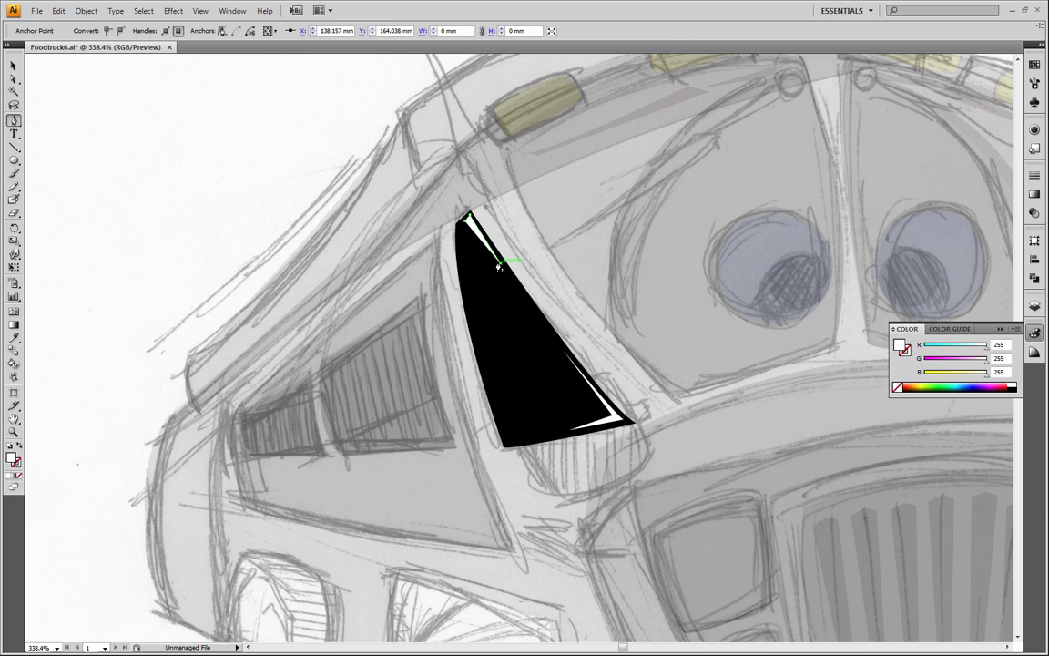
{"action": "left_click_drag", "start_coordinate": [471, 225], "coordinate": [466, 226]}
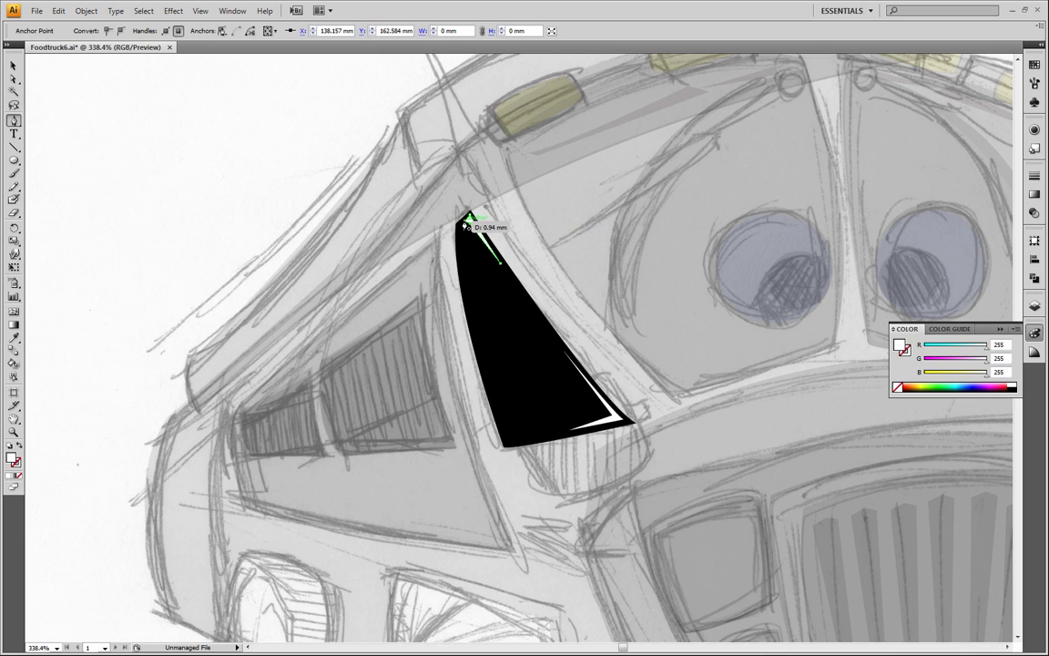
{"action": "left_click", "coordinate": [465, 225]}
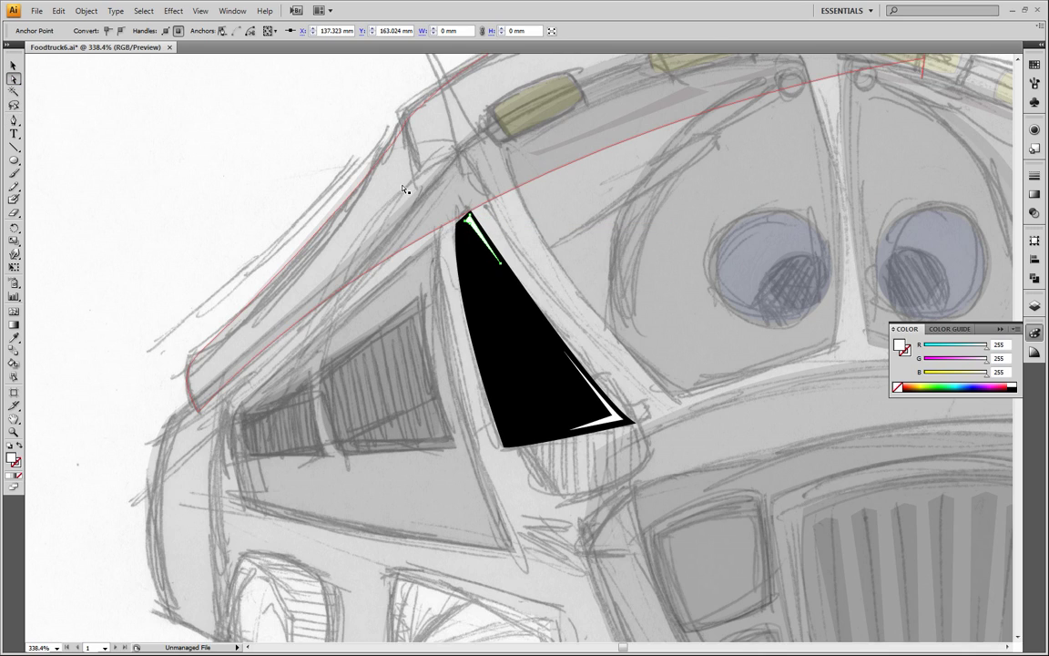
{"action": "left_click", "coordinate": [461, 217]}
{"action": "left_click", "coordinate": [465, 221]}
{"action": "left_click_drag", "start_coordinate": [465, 221], "coordinate": [460, 222]}
{"action": "key", "text": "ctrl+shift+a"}
Select all the truck artwork, set its opacity to 100%, and deselect it
{"action": "left_click", "coordinate": [16, 432]}
{"action": "left_click", "coordinate": [456, 357], "text": "alt"}
{"action": "left_click", "coordinate": [572, 352], "text": "alt"}
{"action": "left_click_drag", "start_coordinate": [577, 342], "coordinate": [467, 277]}
{"action": "key", "text": "v"}
{"action": "mouse_move", "coordinate": [198, 82]}
{"action": "left_mouse_down"}
{"action": "mouse_move", "coordinate": [218, 134]}
{"action": "mouse_move", "coordinate": [878, 627]}
{"action": "left_mouse_up"}
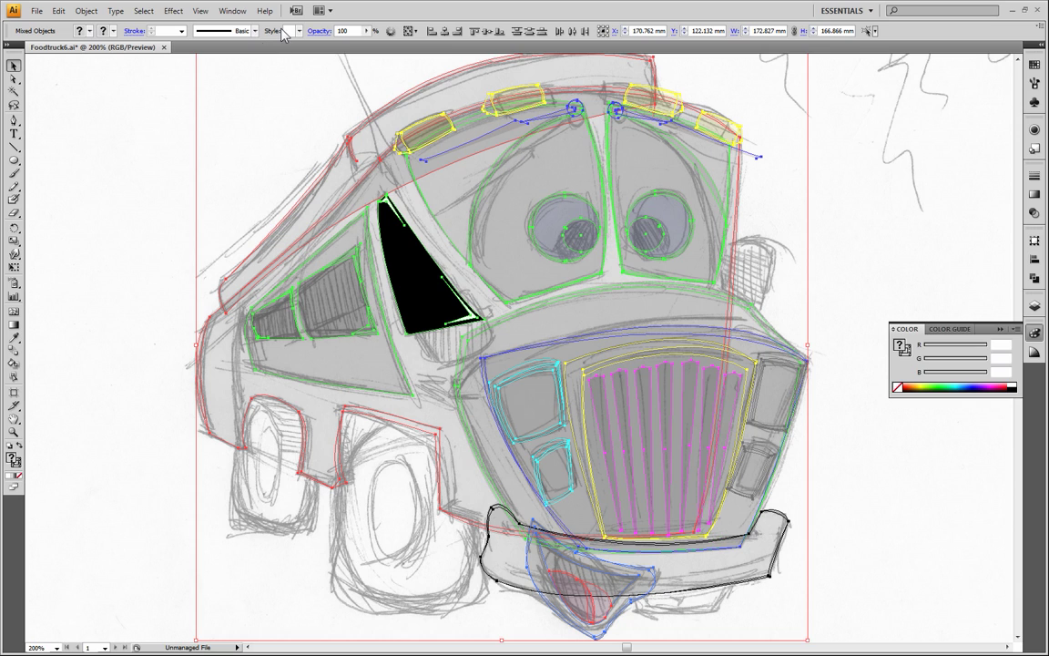
{"action": "left_click", "coordinate": [366, 31]}
{"action": "left_click", "coordinate": [366, 44]}
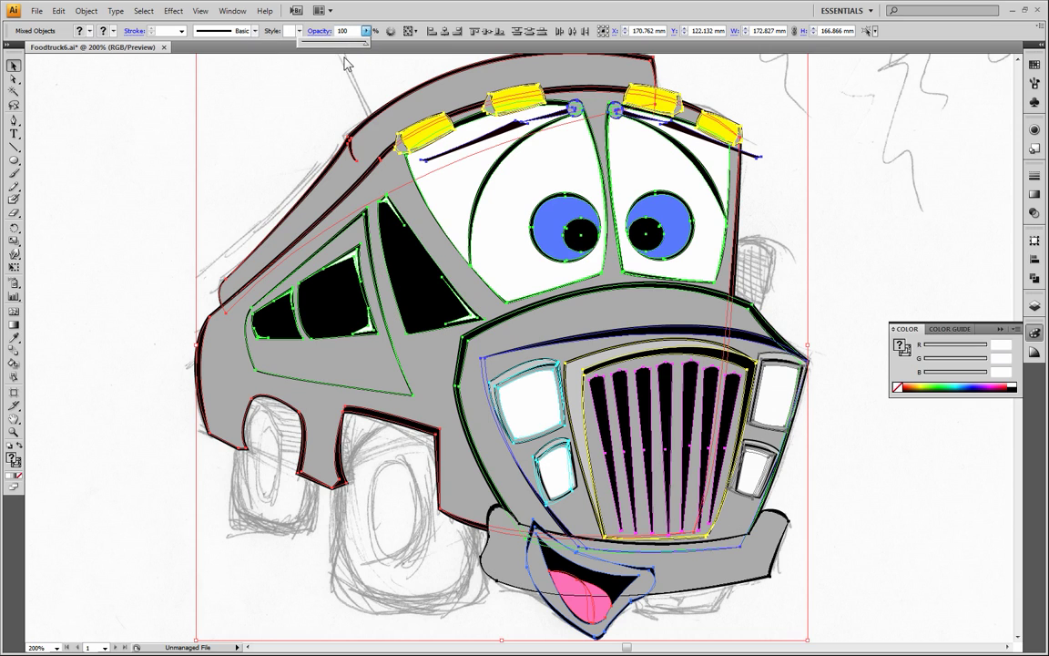
{"action": "left_click", "coordinate": [14, 434]}
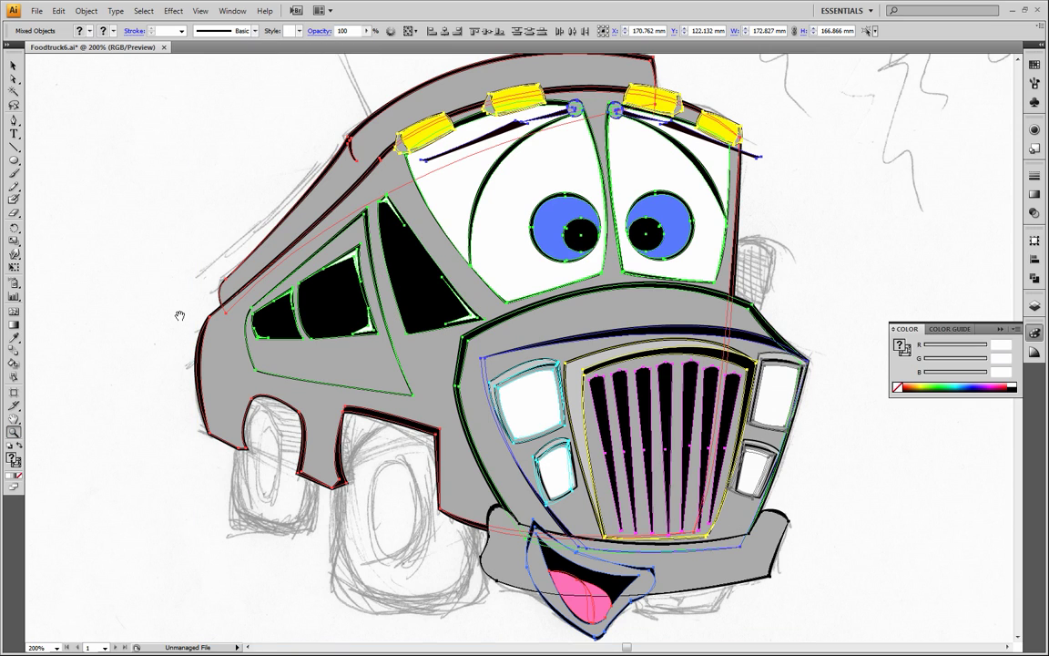
{"action": "left_click", "coordinate": [188, 314], "text": "alt"}
{"action": "left_click_drag", "start_coordinate": [694, 306], "coordinate": [442, 301]}
{"action": "left_click", "coordinate": [13, 65]}
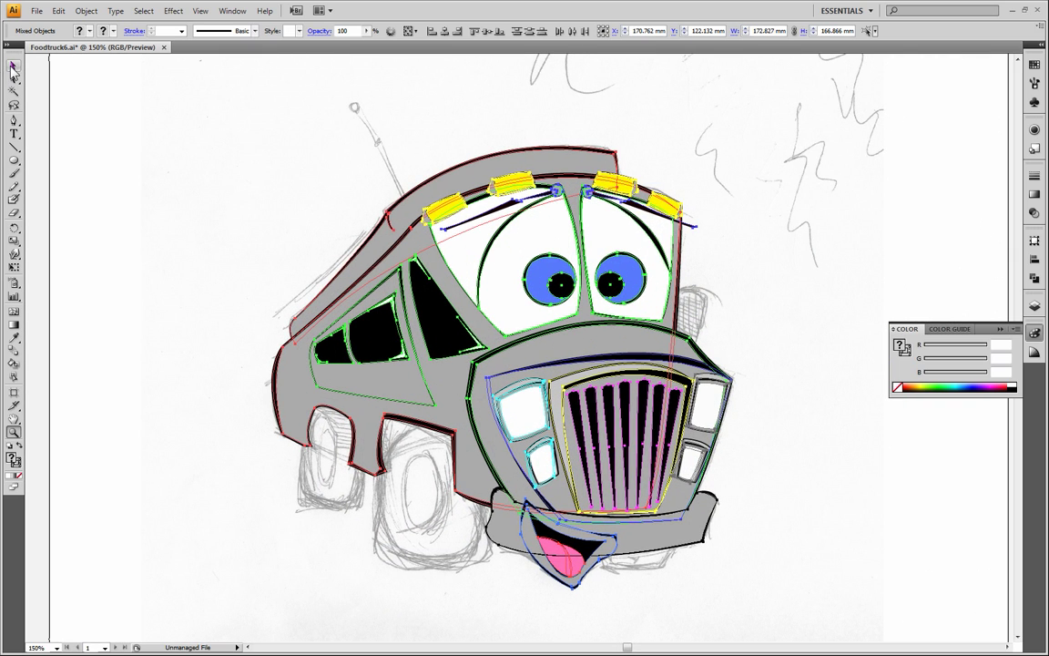
{"action": "left_click", "coordinate": [174, 140]}
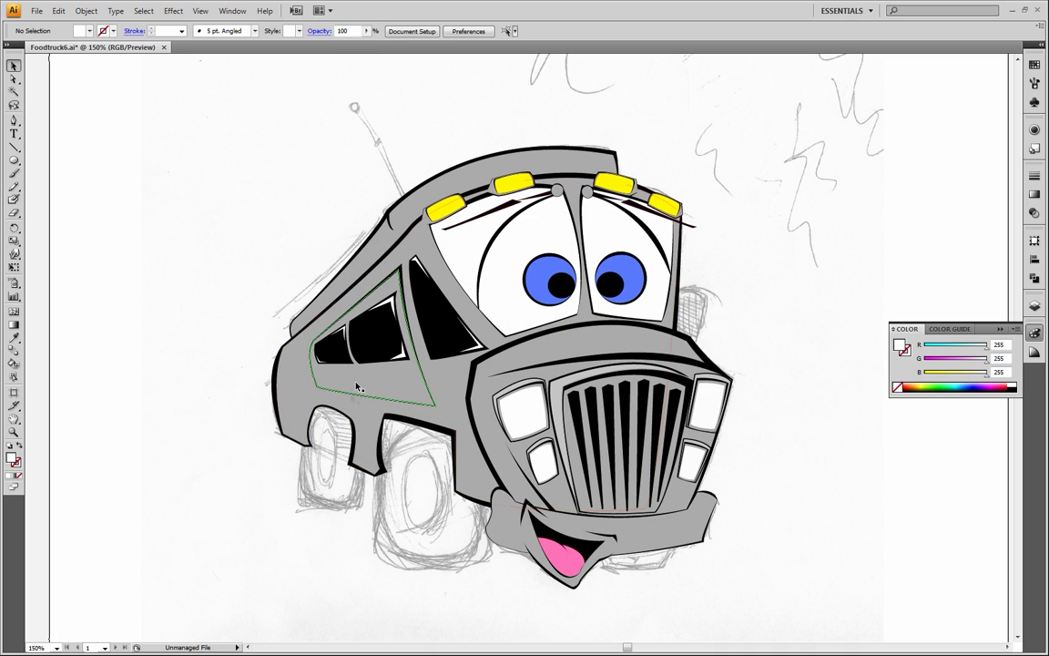
Shift the lower front corner anchor of the side window panel slightly inward with the Direct Selection tool, then deselect the panel
{"action": "left_click", "coordinate": [15, 79]}
{"action": "left_click", "coordinate": [434, 397]}
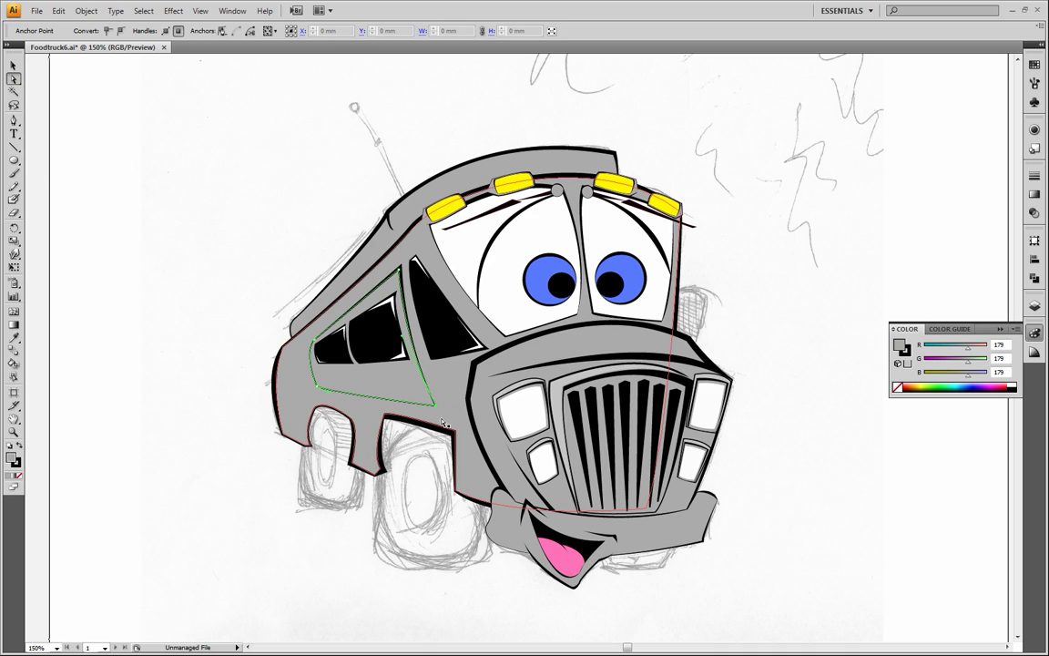
{"action": "left_click_drag", "start_coordinate": [434, 394], "coordinate": [433, 404]}
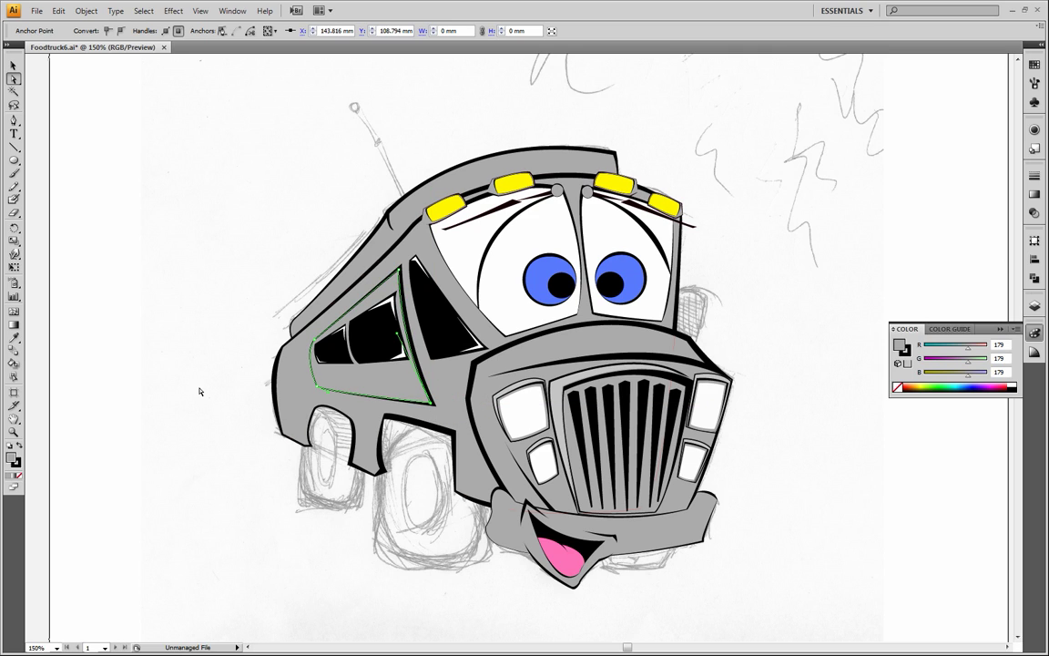
{"action": "left_click", "coordinate": [199, 392]}
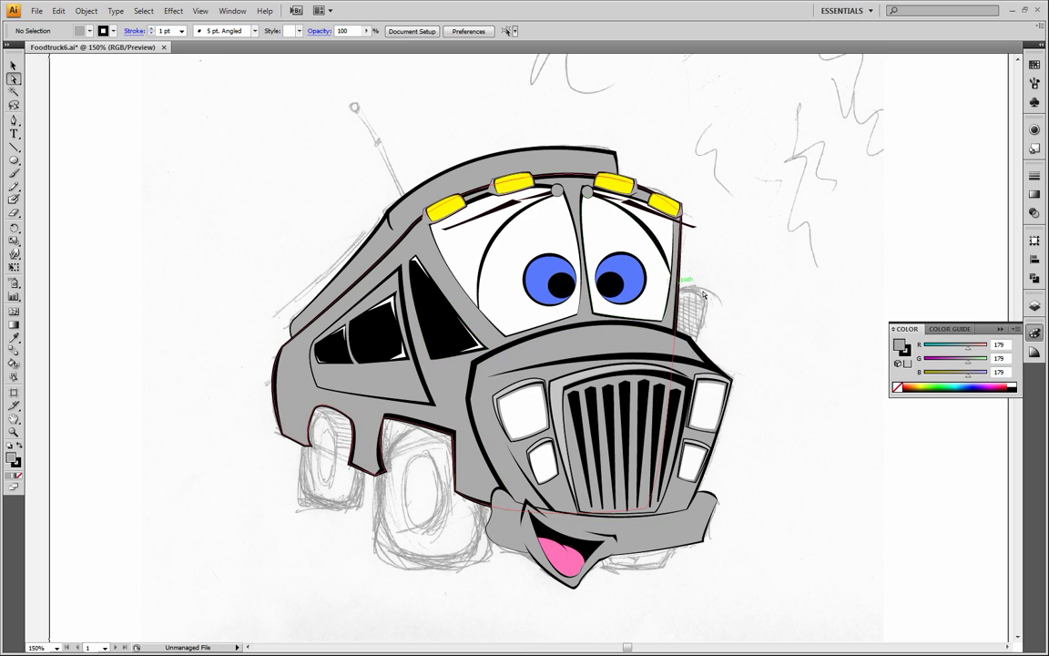
Create a new layer directly above the Food side window layer and name it Right Mirror
{"action": "key", "text": "F7"}
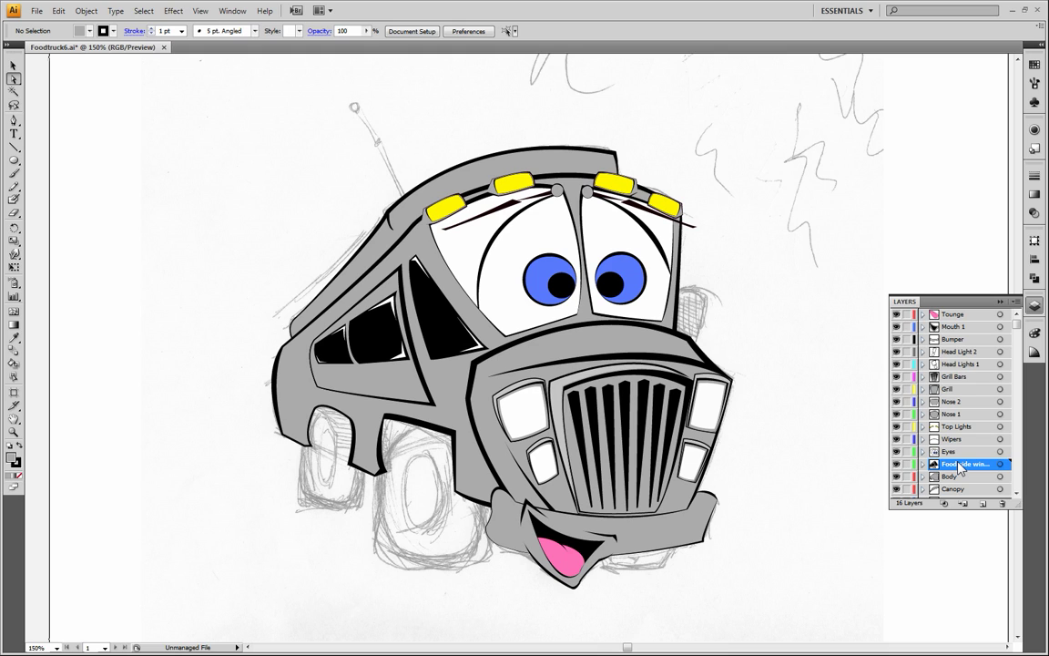
{"action": "left_click", "coordinate": [985, 503]}
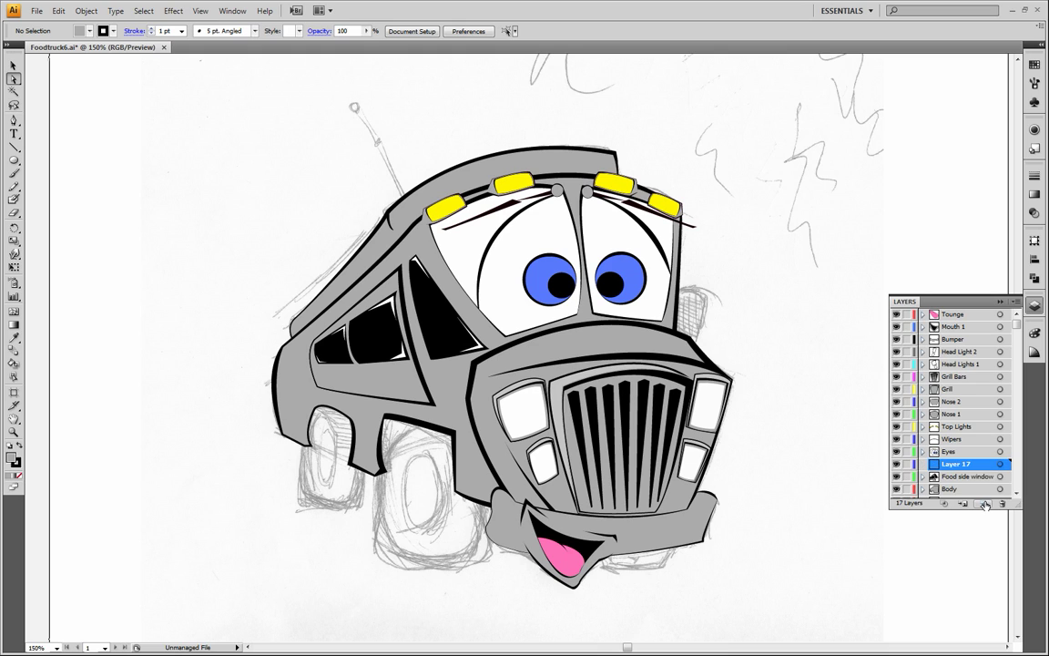
{"action": "double_click", "coordinate": [962, 465]}
{"action": "key", "text": "BackSpace"}
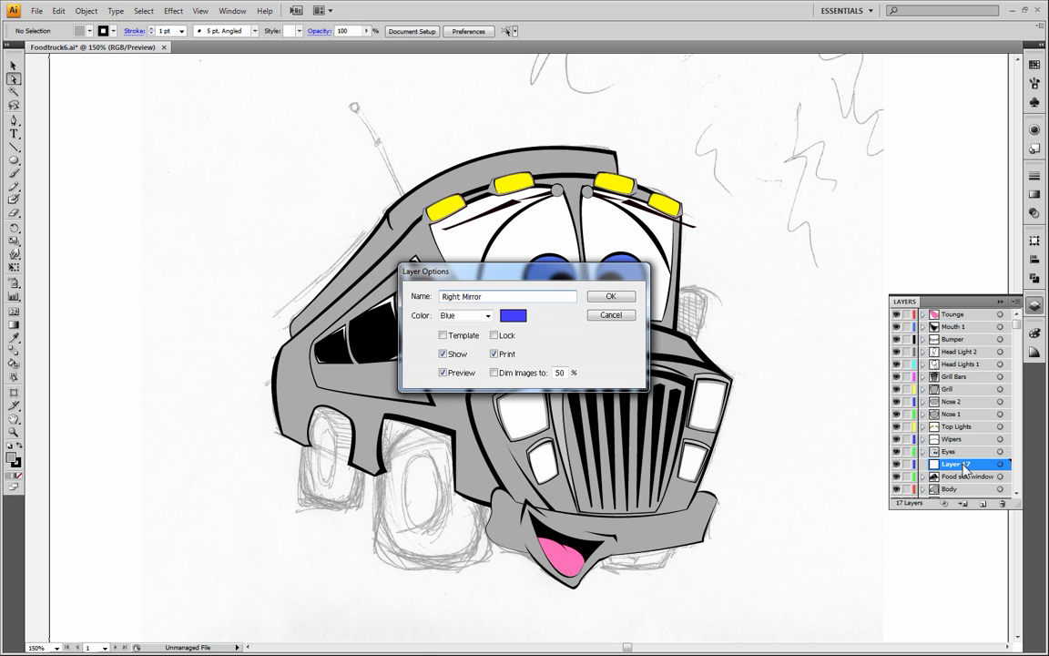
{"action": "key", "text": "Return"}
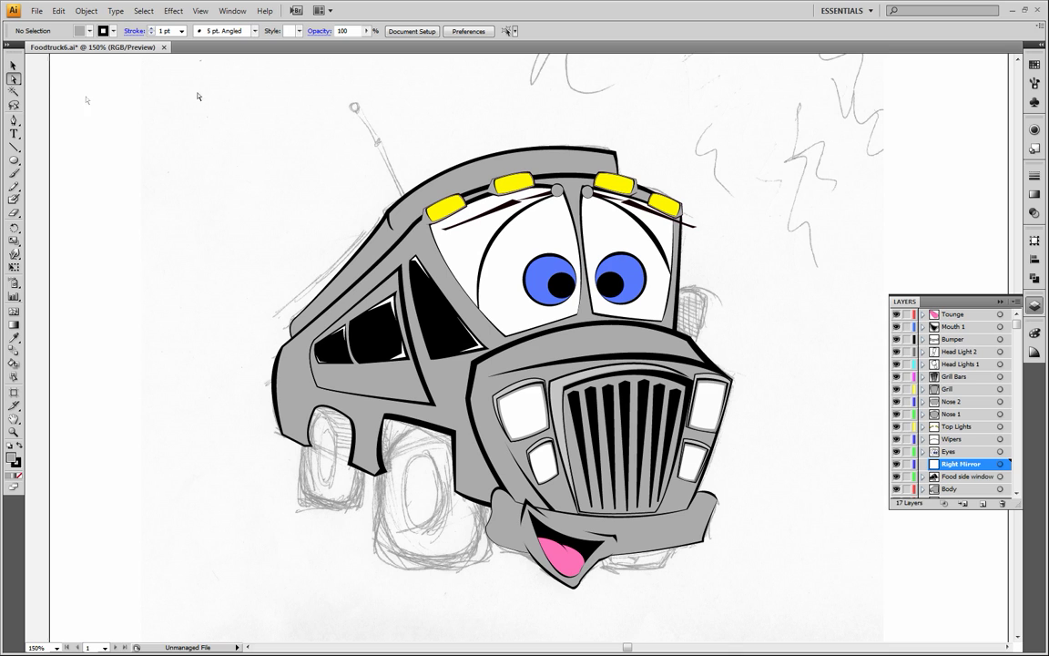
Select all the truck artwork and lower its opacity to 11% so the sketch shows through
{"action": "left_click", "coordinate": [13, 65]}
{"action": "left_click_drag", "start_coordinate": [185, 97], "coordinate": [719, 583]}
{"action": "left_click", "coordinate": [366, 30]}
{"action": "left_click_drag", "start_coordinate": [367, 51], "coordinate": [283, 43]}
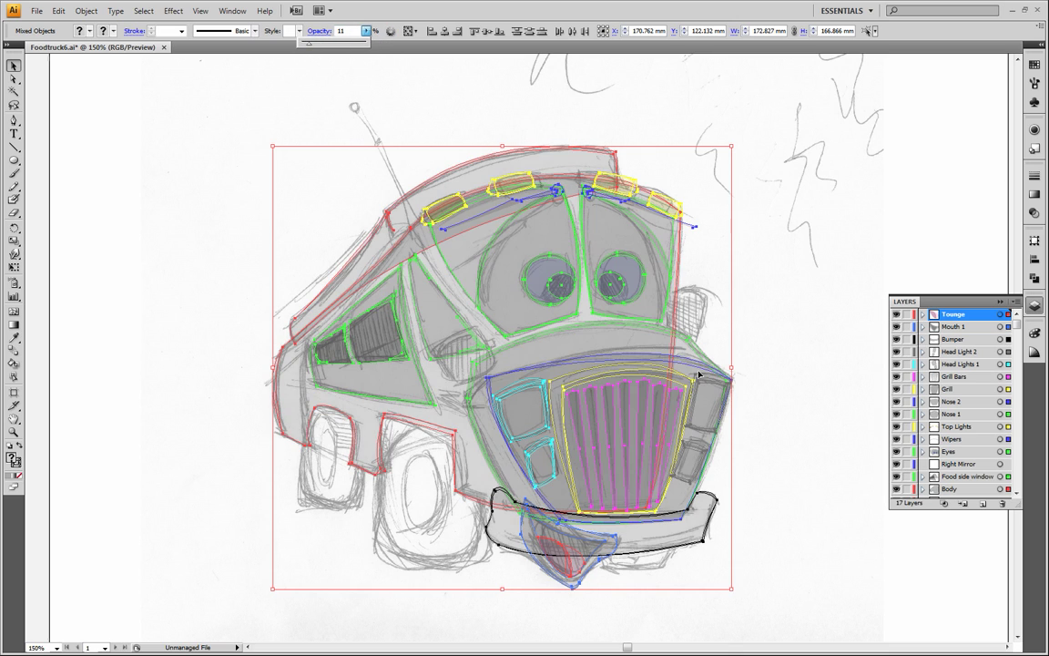
Make the Right Mirror layer active and deselect all the artwork
{"action": "left_click", "coordinate": [13, 418]}
{"action": "left_click_drag", "start_coordinate": [520, 587], "coordinate": [416, 500]}
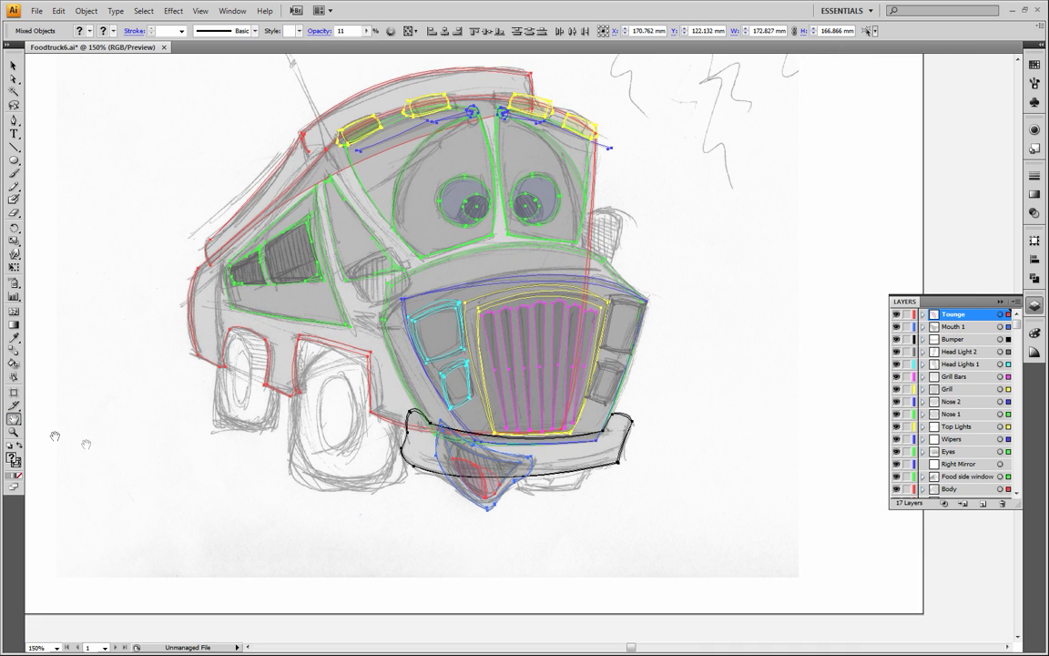
{"action": "left_click", "coordinate": [14, 431]}
{"action": "left_click", "coordinate": [361, 250]}
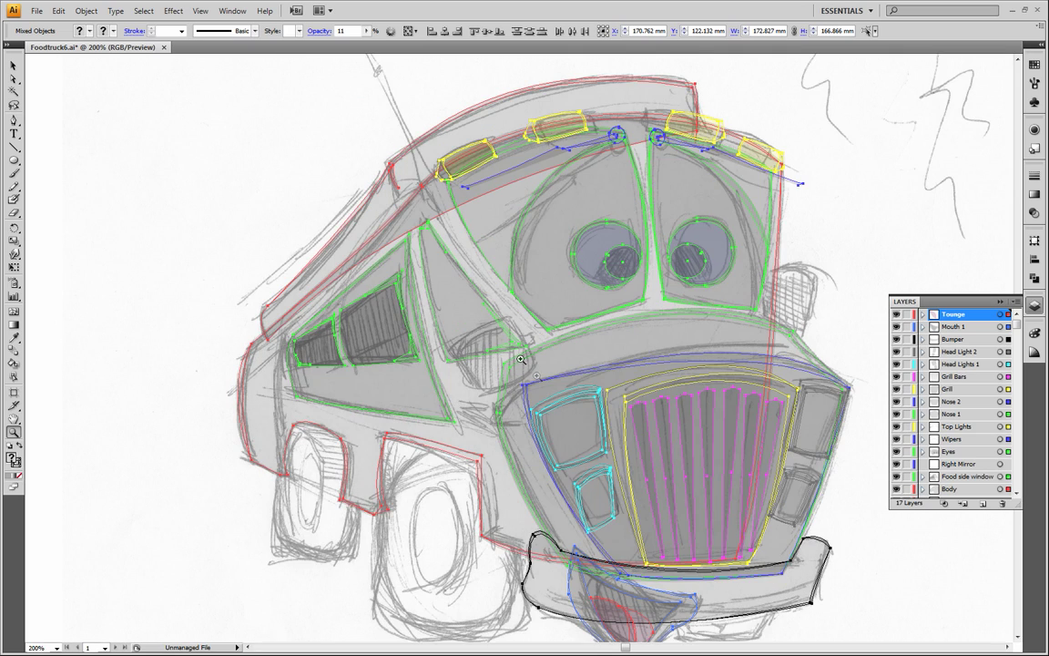
{"action": "left_click", "coordinate": [466, 315]}
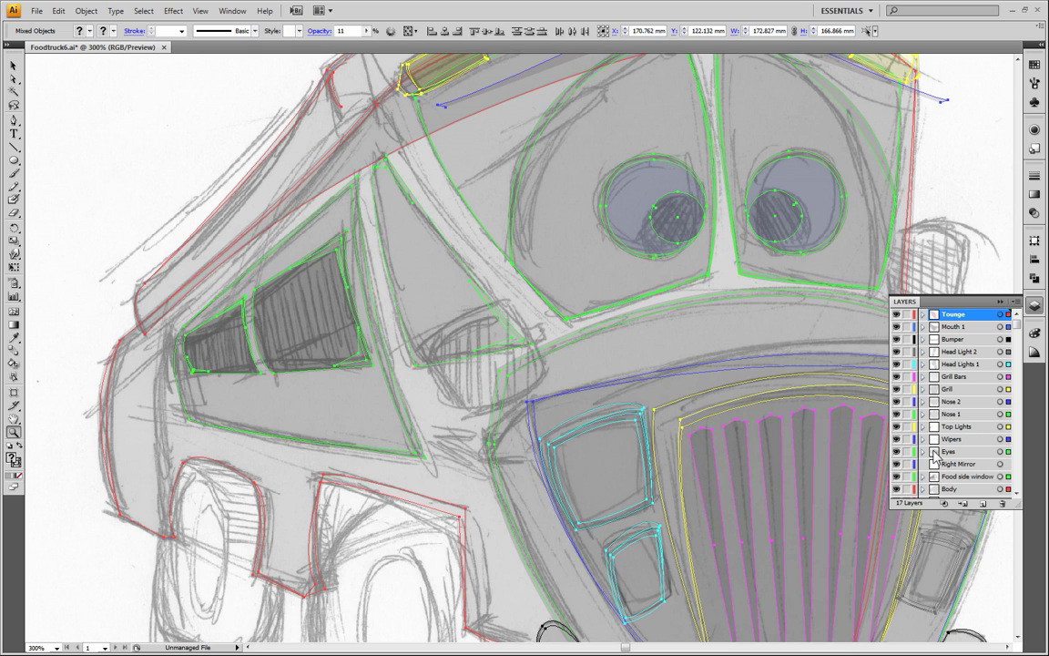
{"action": "left_click", "coordinate": [939, 464]}
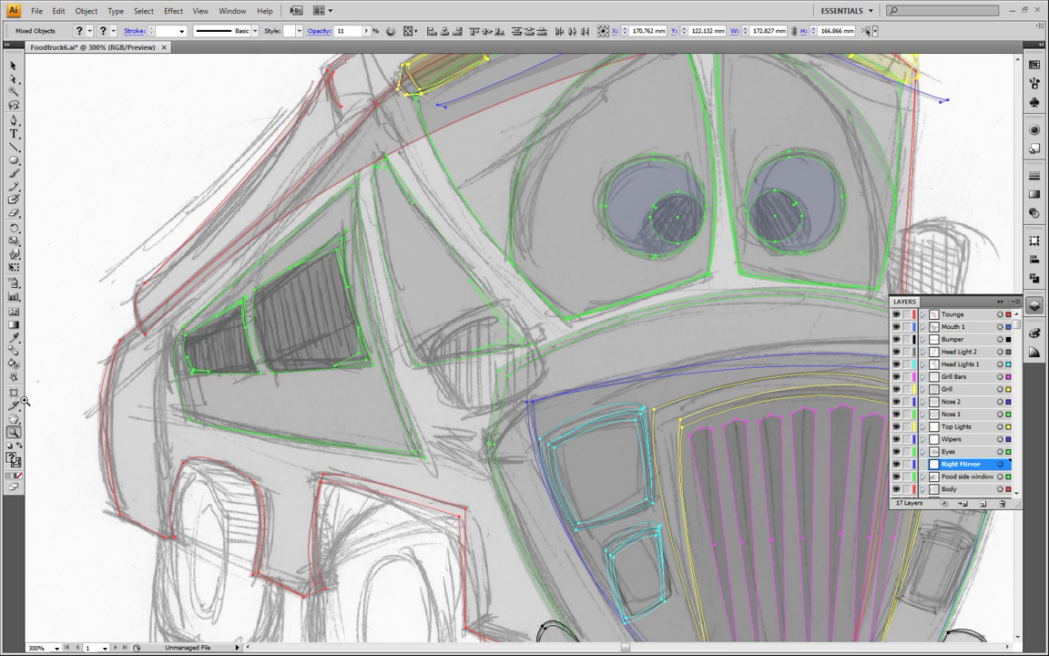
{"action": "left_click", "coordinate": [14, 66]}
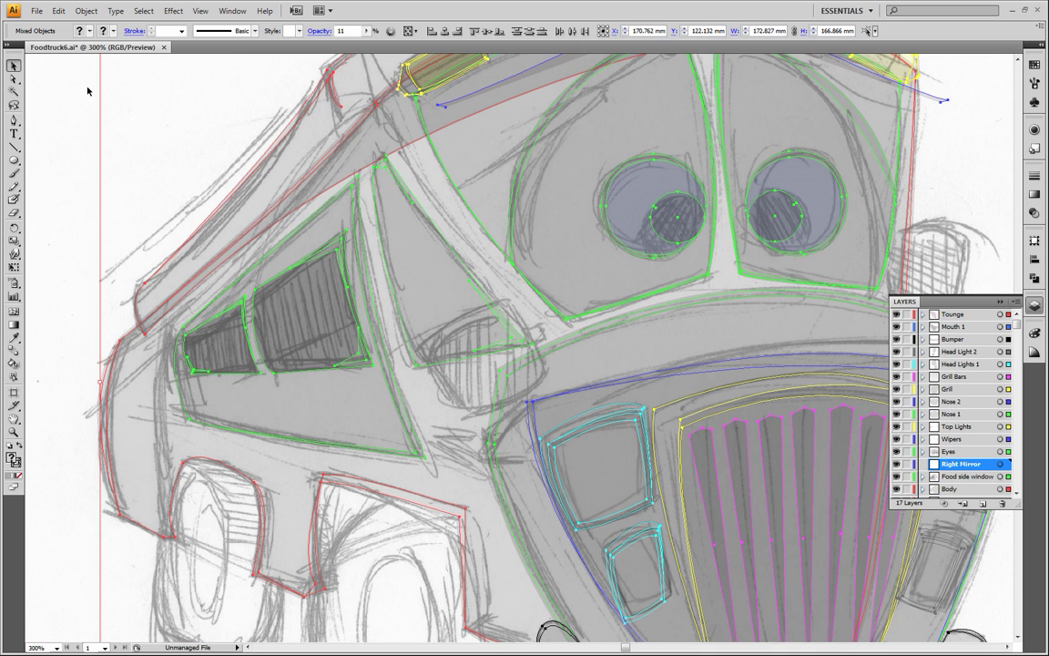
{"action": "left_click", "coordinate": [88, 92]}
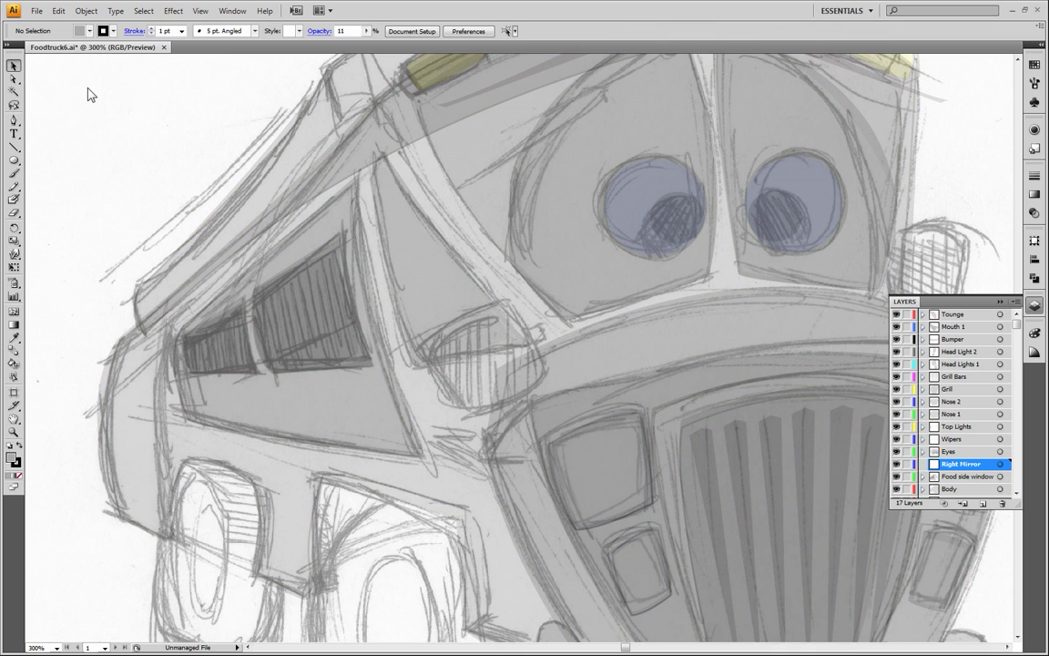
With no fill, trace the sketched mirror beside the cab window as a closed four-cornered Pen path, about 22 by 21 mm, and deselect it
{"action": "left_click", "coordinate": [18, 474]}
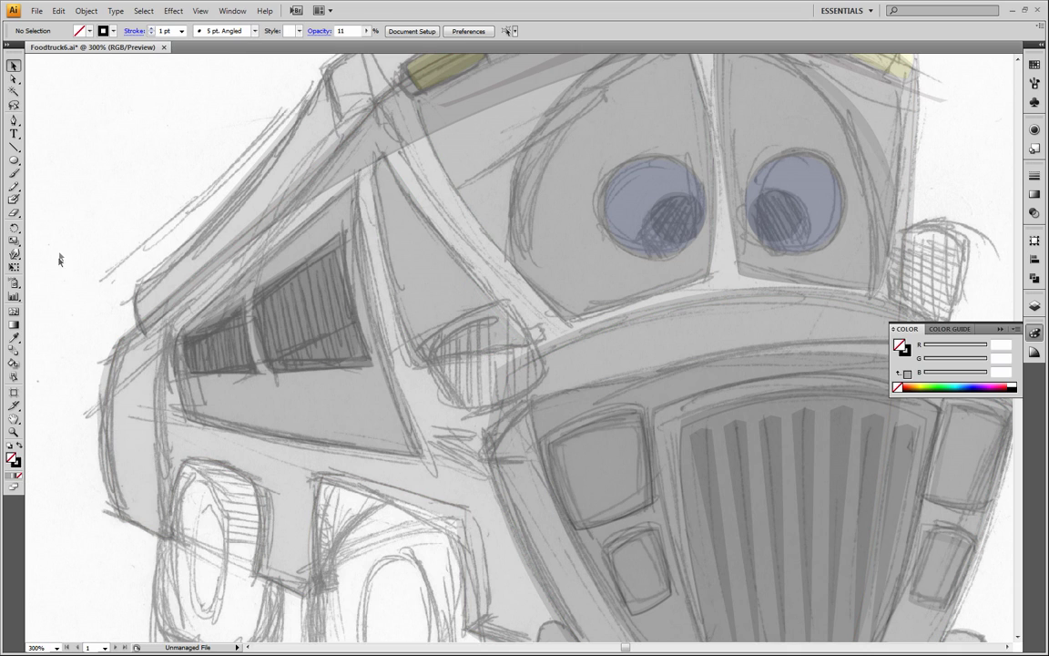
{"action": "left_click", "coordinate": [14, 120]}
{"action": "mouse_move", "coordinate": [545, 373]}
{"action": "left_mouse_down"}
{"action": "mouse_move", "coordinate": [515, 399]}
{"action": "mouse_move", "coordinate": [445, 418]}
{"action": "left_mouse_up"}
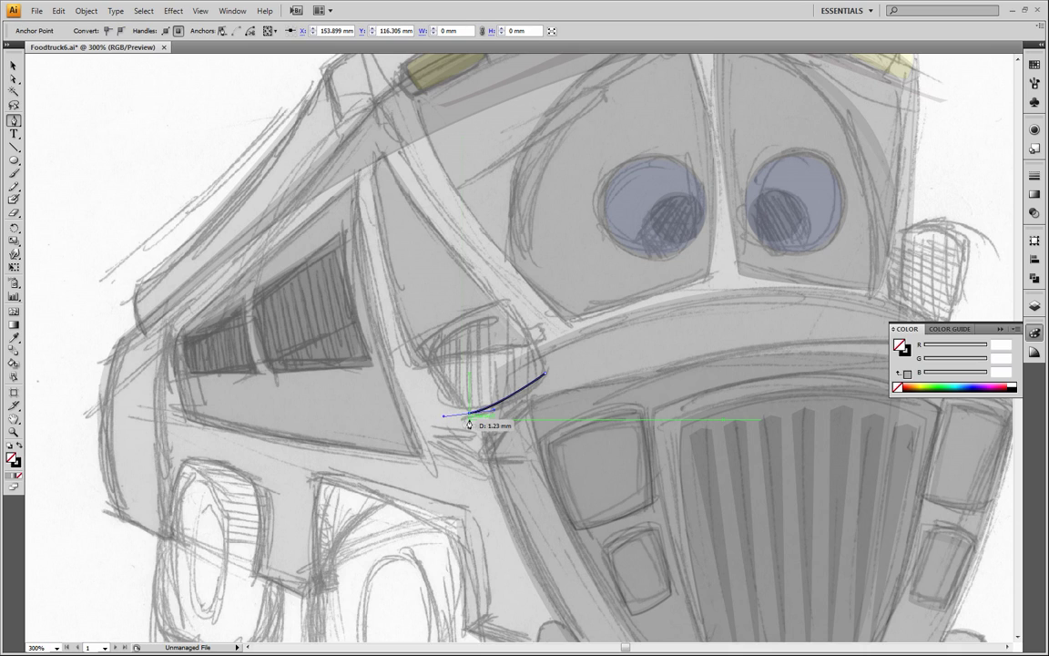
{"action": "left_click", "coordinate": [468, 417]}
{"action": "left_click_drag", "start_coordinate": [429, 343], "coordinate": [429, 306]}
{"action": "left_click", "coordinate": [430, 340]}
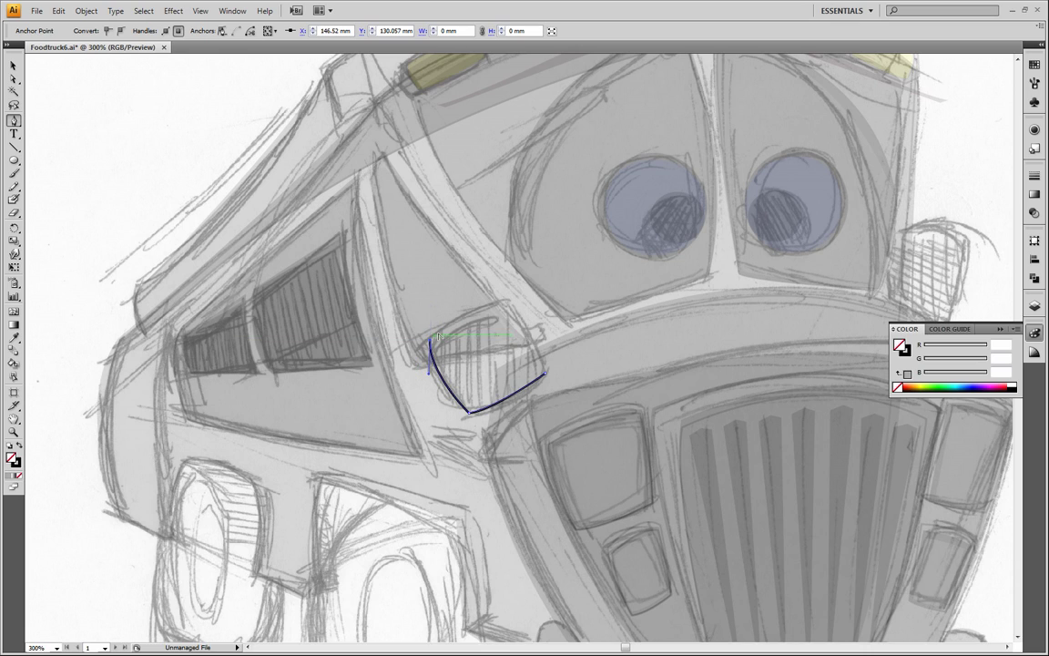
{"action": "left_click_drag", "start_coordinate": [507, 302], "coordinate": [537, 308]}
{"action": "left_click", "coordinate": [509, 301]}
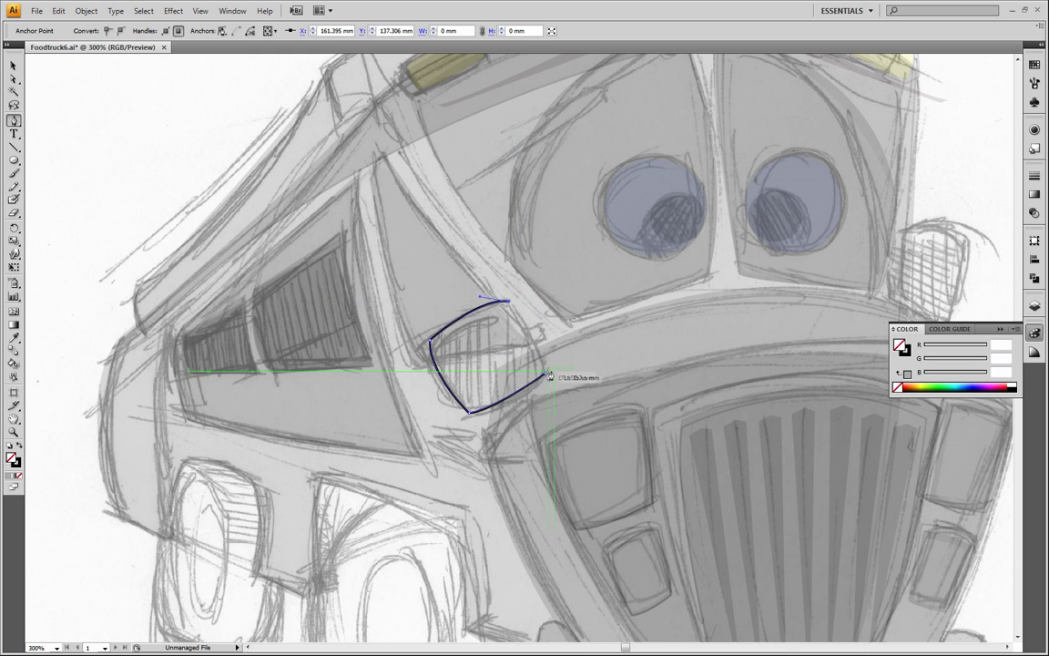
{"action": "left_click_drag", "start_coordinate": [548, 375], "coordinate": [545, 398]}
{"action": "left_click", "coordinate": [13, 66]}
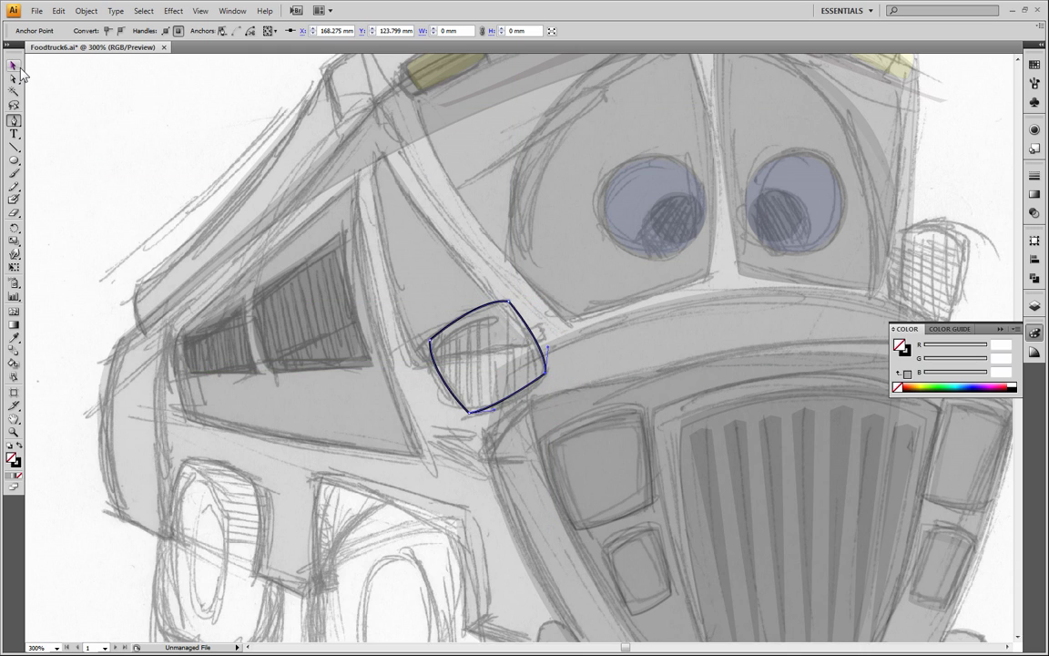
{"action": "left_click", "coordinate": [69, 95]}
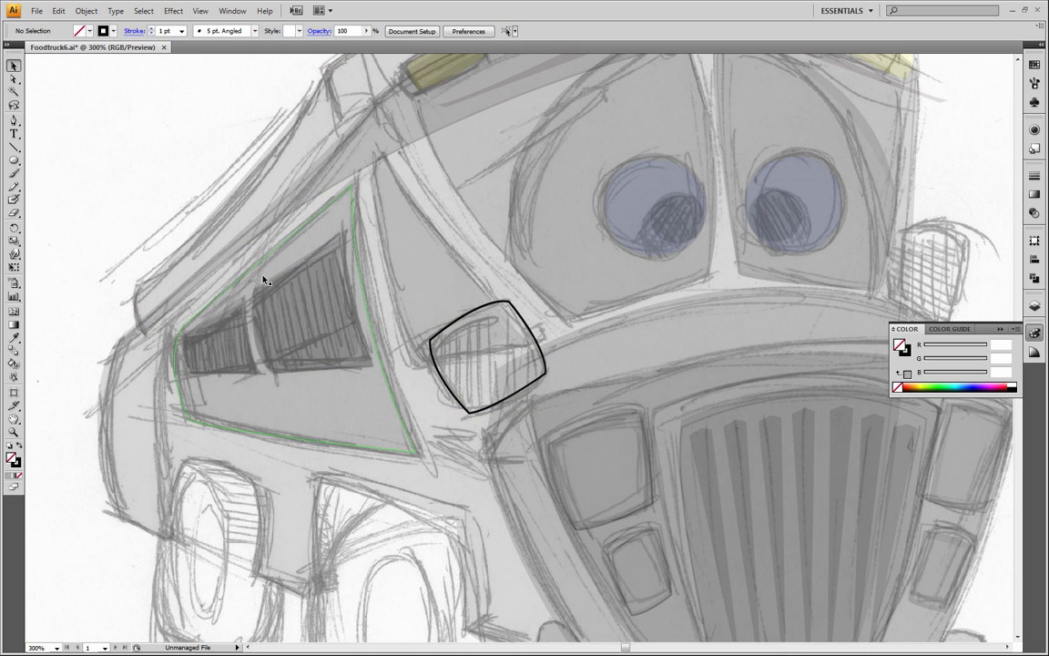
Give the mirror shape a solid black fill and a black stroke, then deselect it
{"action": "left_click", "coordinate": [510, 305]}
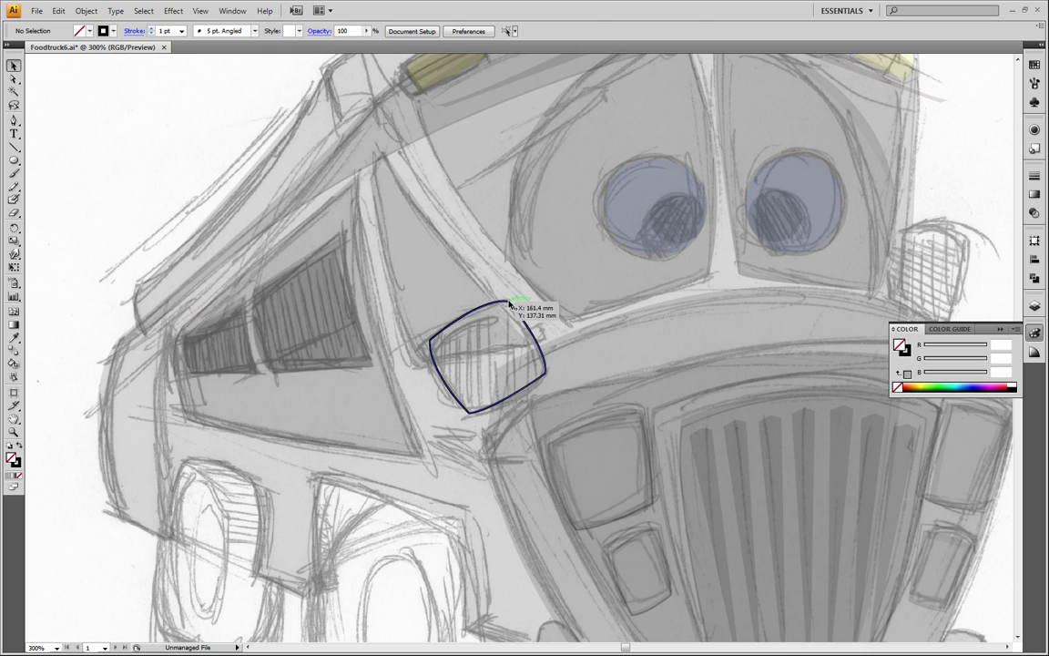
{"action": "left_click", "coordinate": [20, 446]}
{"action": "left_click", "coordinate": [16, 463]}
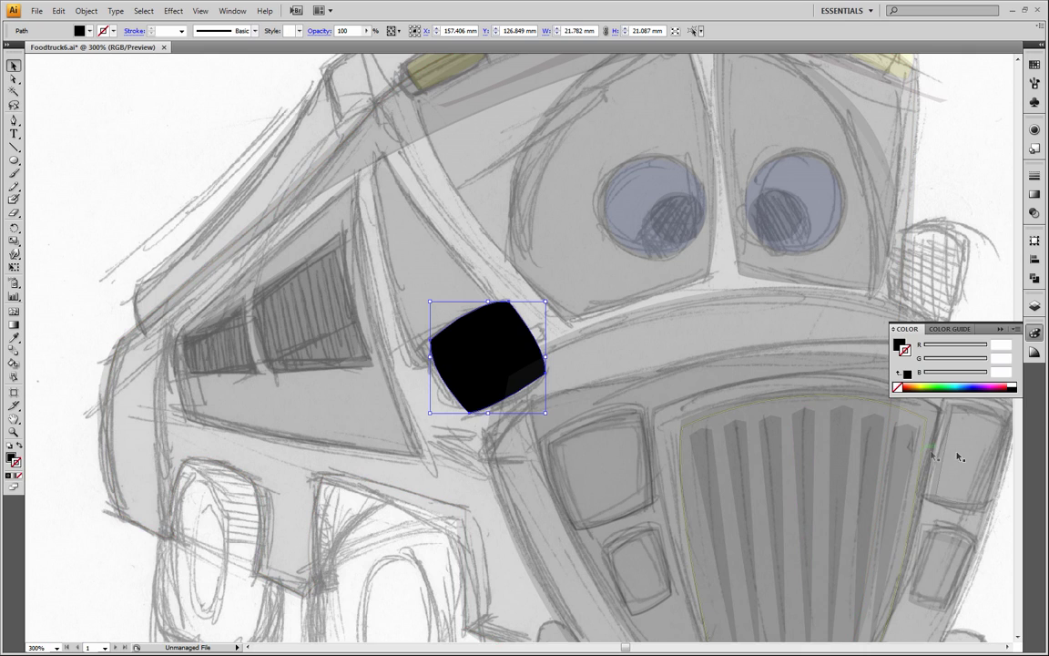
{"action": "left_click", "coordinate": [1012, 389]}
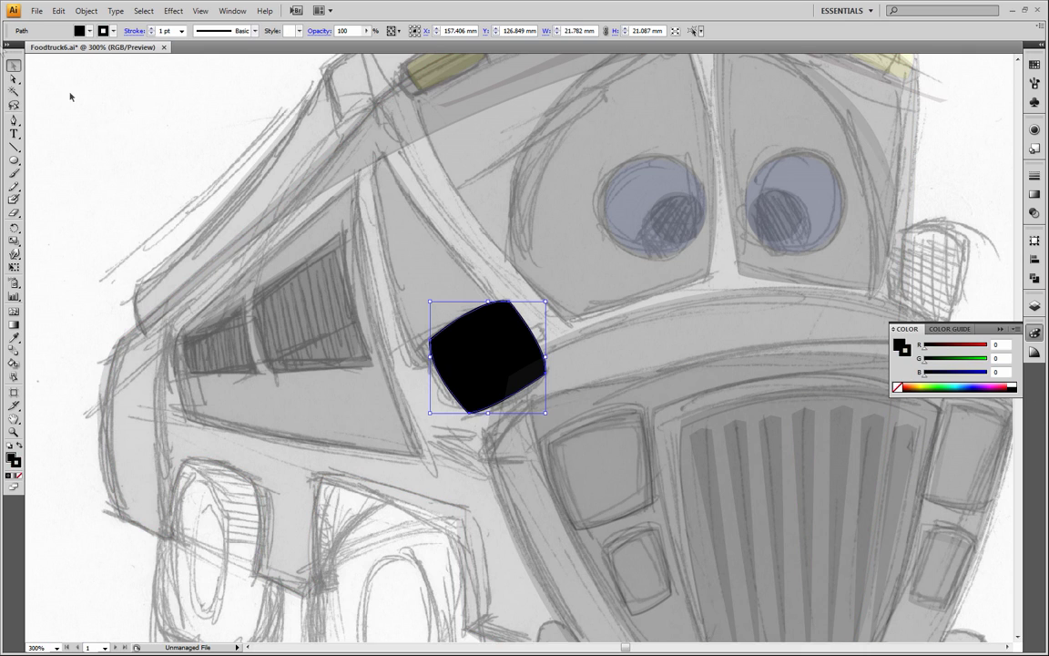
{"action": "left_click", "coordinate": [117, 112]}
Copy the black mirror shape, paste the duplicate in front of it, and deselect
{"action": "left_click", "coordinate": [470, 351]}
{"action": "left_click", "coordinate": [58, 10]}
{"action": "left_click", "coordinate": [55, 73]}
{"action": "left_click", "coordinate": [58, 11]}
{"action": "left_click", "coordinate": [54, 99]}
{"action": "left_click", "coordinate": [131, 189]}
Select the front mirror copy and apply the truck body's grey fill and black stroke to it with the Eyedropper
{"action": "left_click", "coordinate": [477, 347]}
{"action": "left_click", "coordinate": [13, 337]}
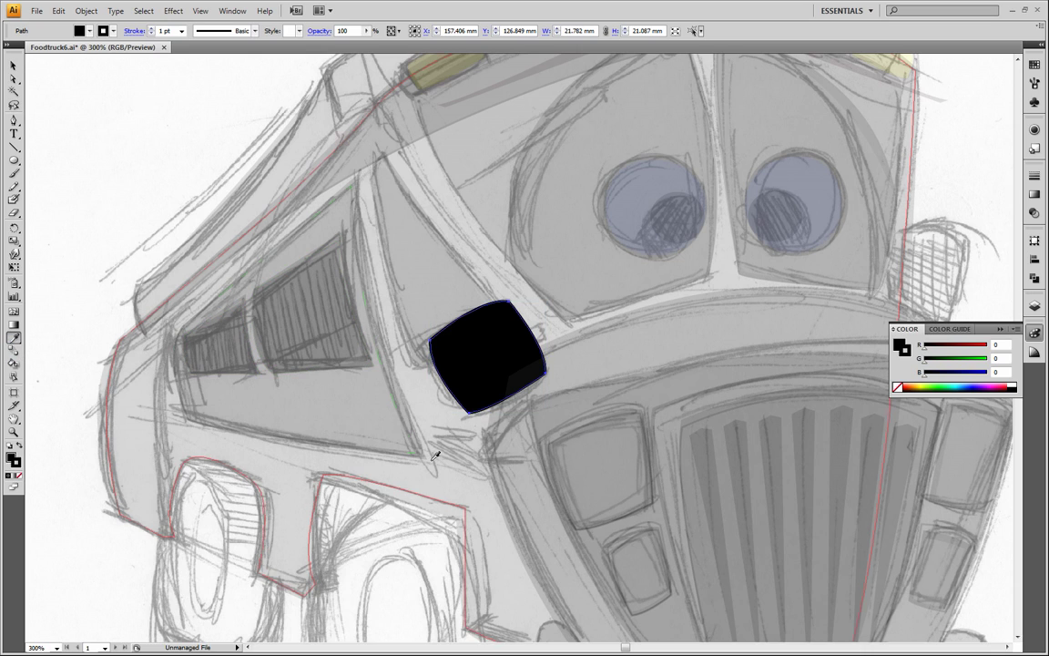
{"action": "left_click", "coordinate": [466, 478]}
{"action": "left_click", "coordinate": [22, 65]}
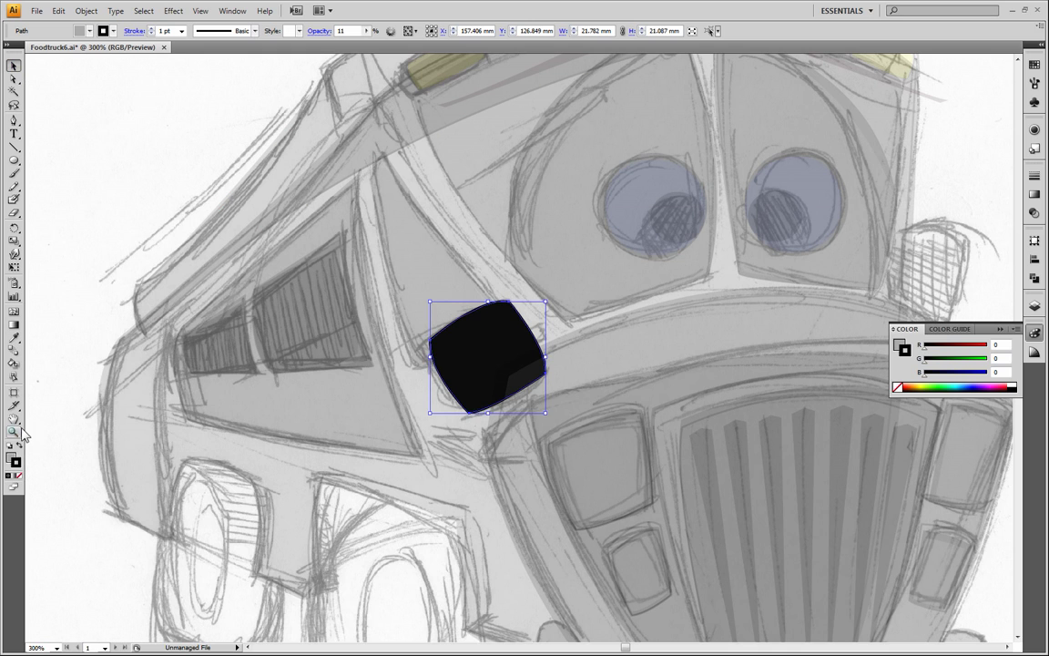
Select the whole truck including the mirror, restore its opacity to 100%, and deselect it
{"action": "left_click", "coordinate": [14, 433]}
{"action": "left_click", "coordinate": [419, 410], "text": "alt"}
{"action": "left_click", "coordinate": [465, 405], "text": "alt"}
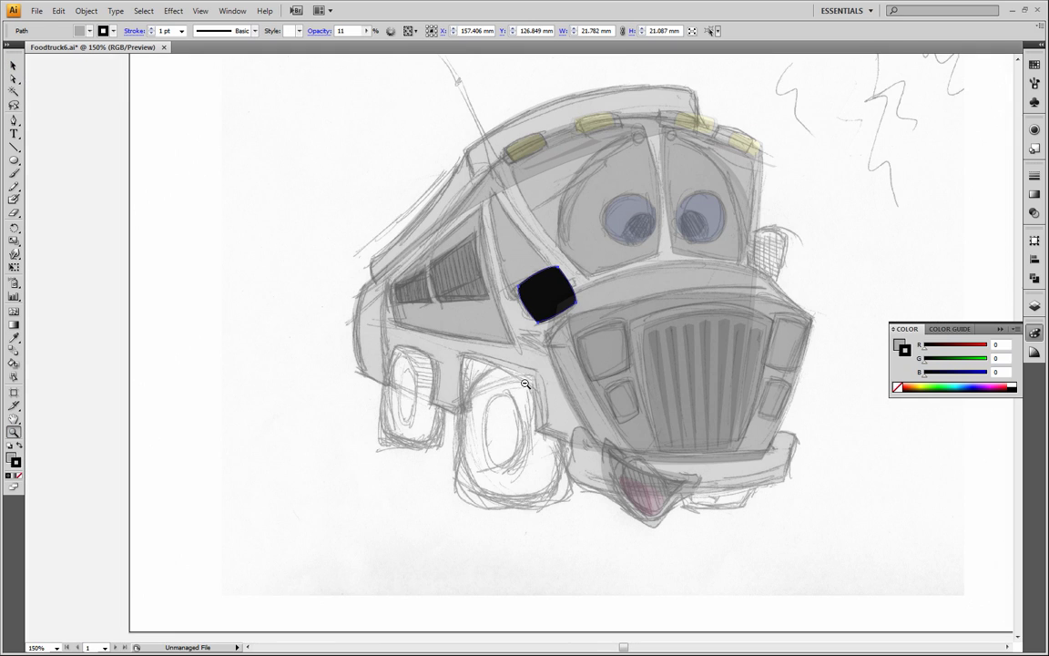
{"action": "left_click", "coordinate": [13, 65]}
{"action": "left_click_drag", "start_coordinate": [296, 85], "coordinate": [857, 538]}
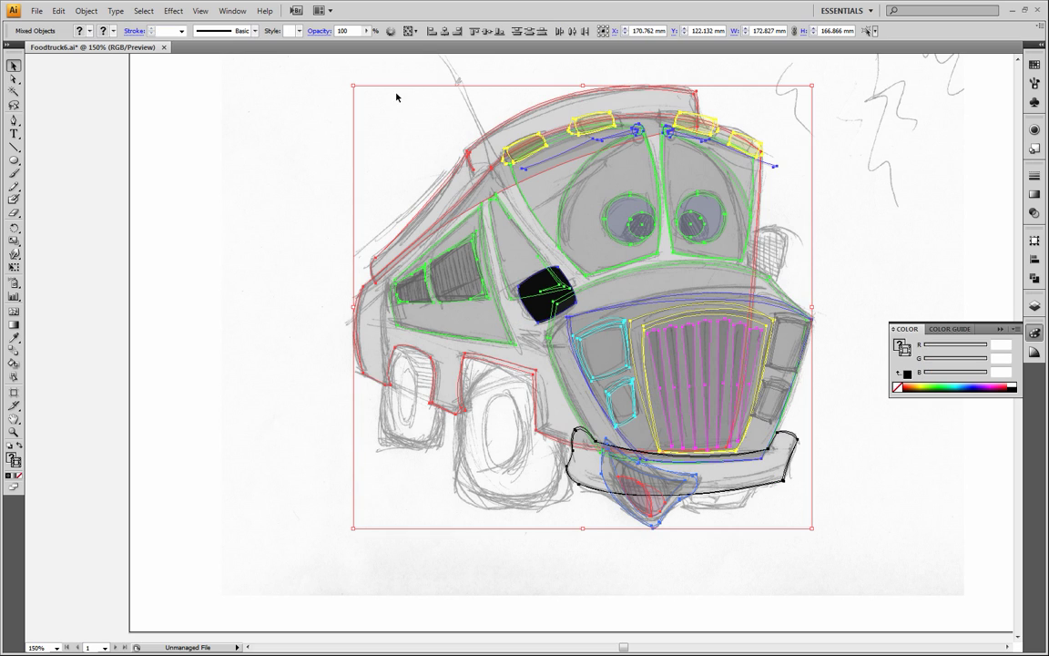
{"action": "left_click", "coordinate": [367, 32]}
{"action": "left_click", "coordinate": [316, 117]}
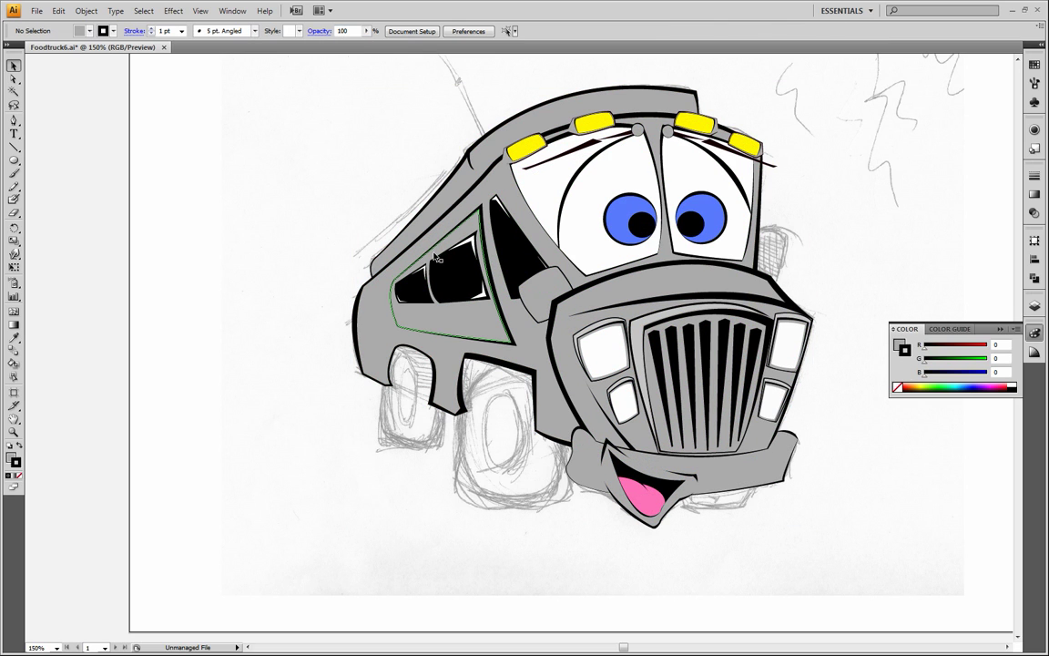
Move the Right Mirror layer above Nose 2, directly below the Grill layer
{"action": "left_click", "coordinate": [13, 418]}
{"action": "left_click_drag", "start_coordinate": [581, 294], "coordinate": [350, 372]}
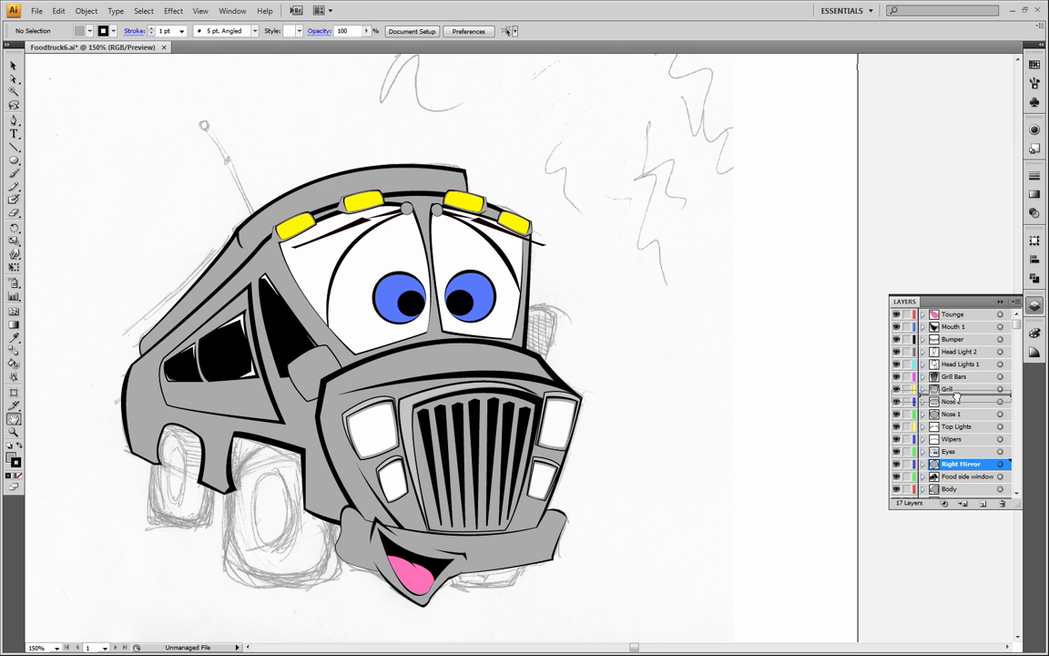
{"action": "left_click_drag", "start_coordinate": [966, 469], "coordinate": [961, 408]}
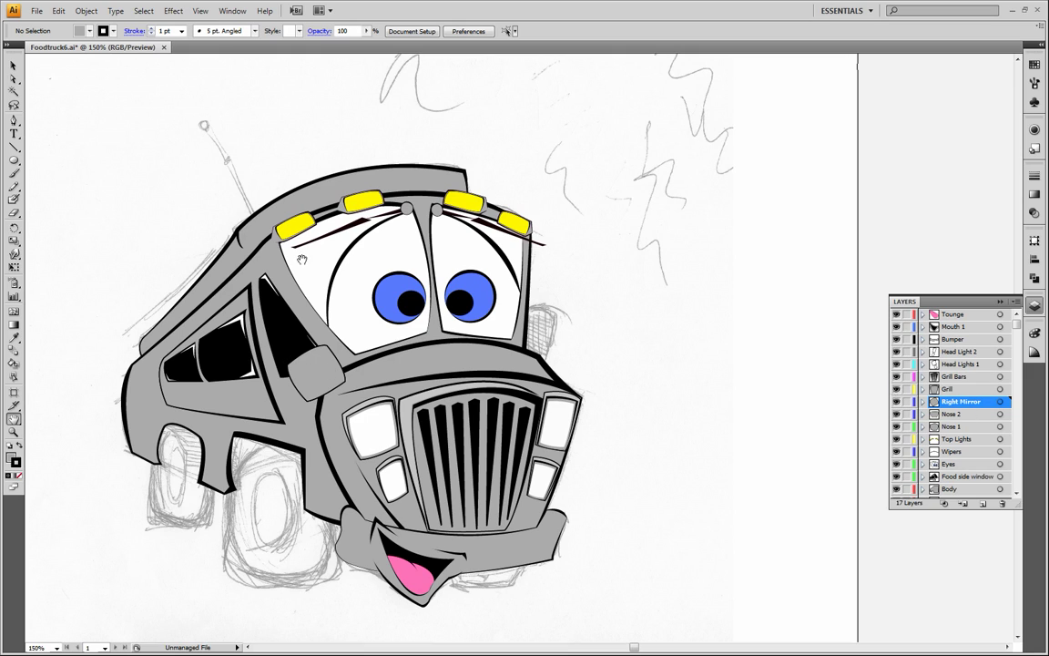
Pull the left corner of the grey front mirror copy slightly inward to expose the black mirror shape behind it
{"action": "left_click", "coordinate": [14, 65]}
{"action": "mouse_move", "coordinate": [316, 381]}
{"action": "left_mouse_down"}
{"action": "mouse_move", "coordinate": [306, 381]}
{"action": "mouse_move", "coordinate": [320, 365]}
{"action": "left_mouse_up"}
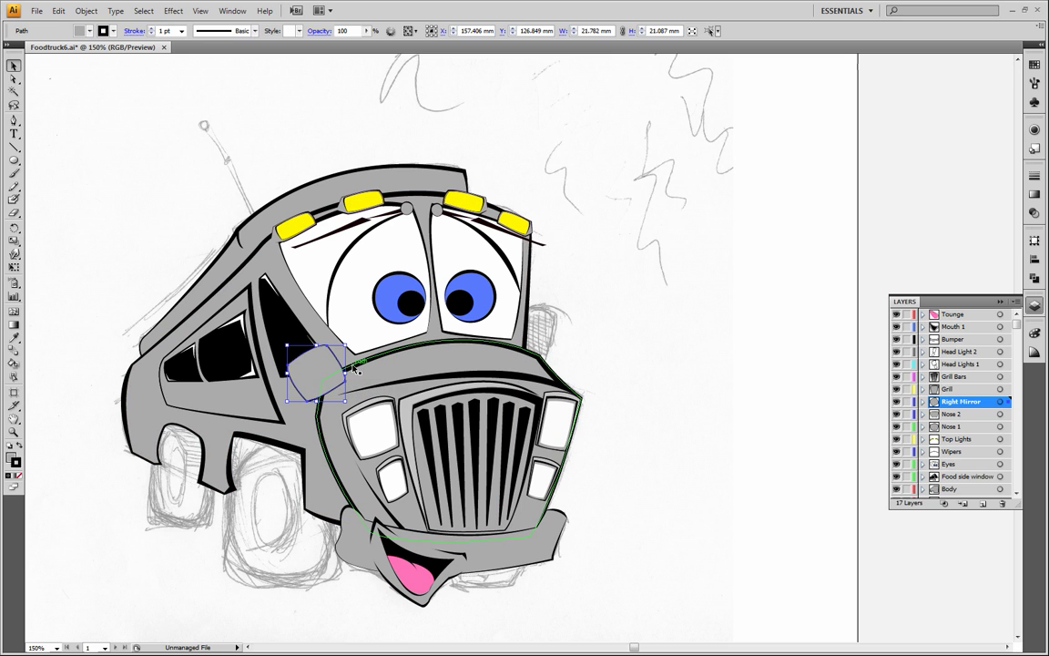
{"action": "left_click", "coordinate": [13, 432]}
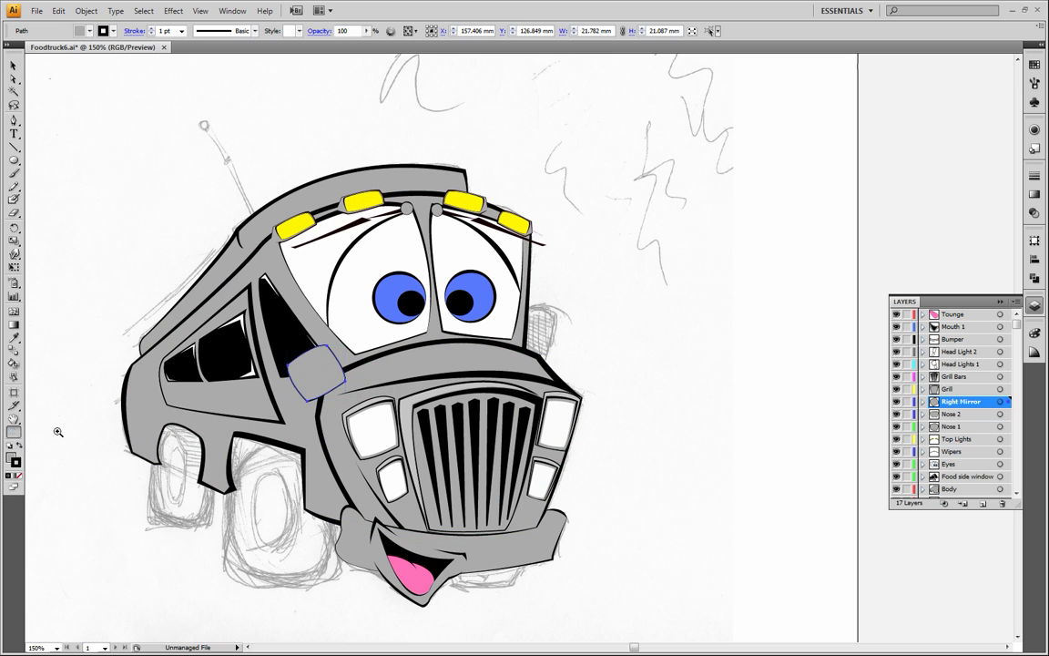
{"action": "left_click", "coordinate": [277, 332]}
{"action": "left_click", "coordinate": [488, 322]}
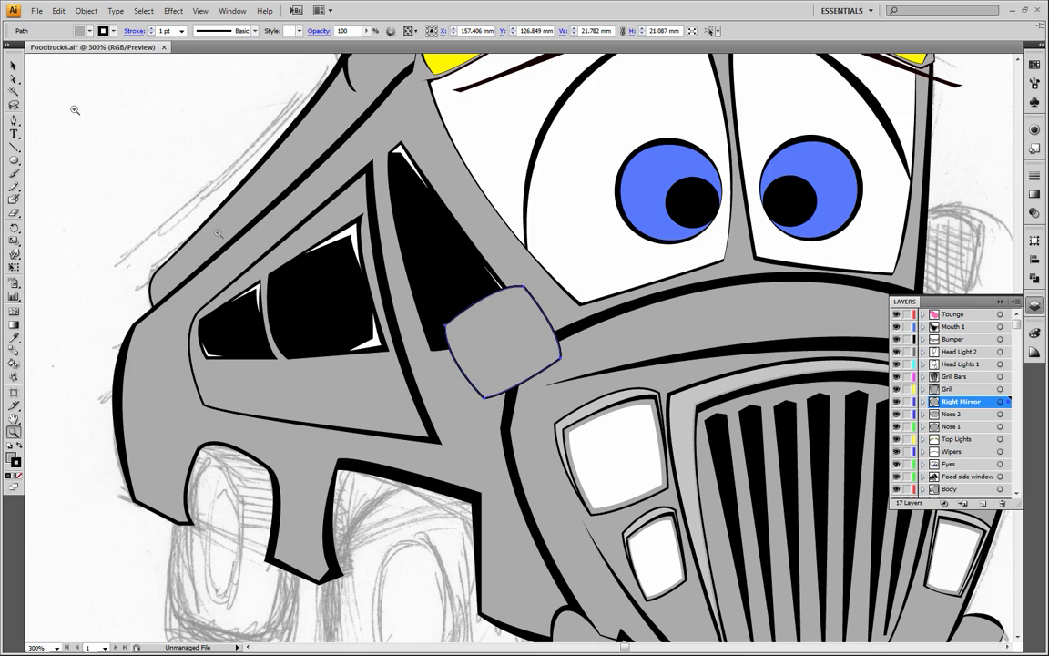
{"action": "left_click", "coordinate": [16, 81]}
{"action": "left_click", "coordinate": [115, 102]}
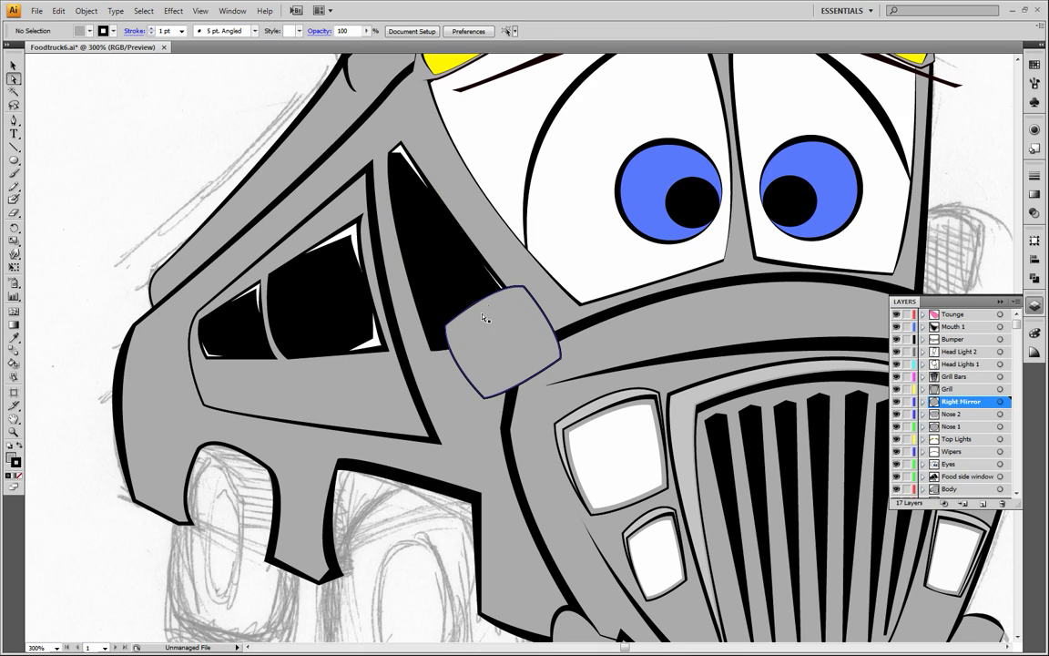
{"action": "left_click", "coordinate": [447, 330]}
{"action": "left_click_drag", "start_coordinate": [446, 330], "coordinate": [454, 328]}
{"action": "left_click", "coordinate": [146, 190]}
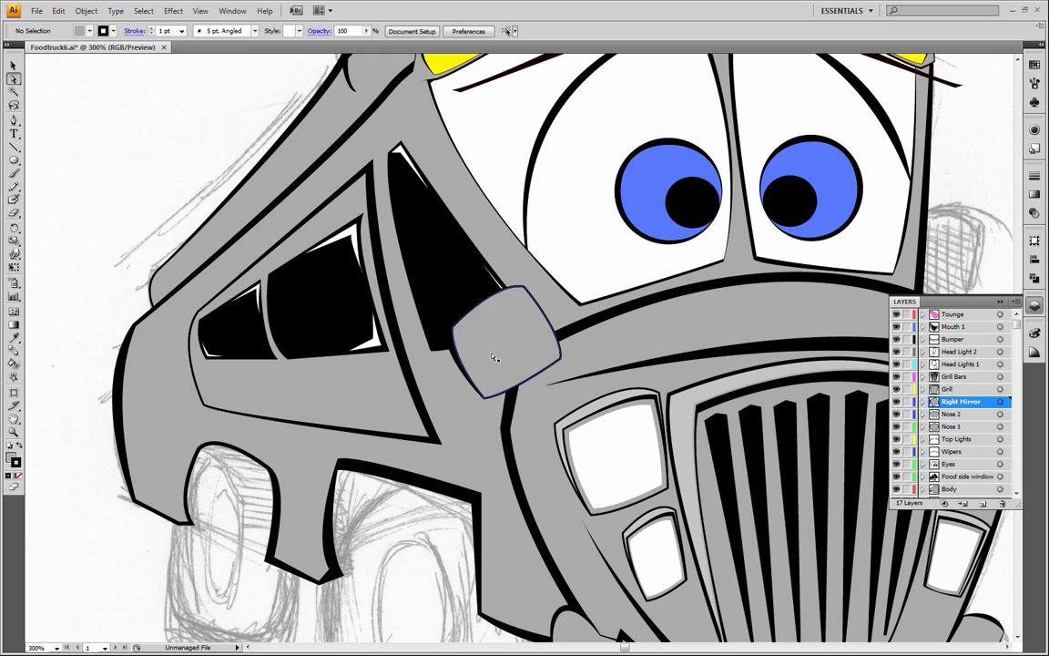
Select the black mirror shape at the back and apply the body's grey fill and black stroke with the Eyedropper
{"action": "left_click", "coordinate": [444, 326]}
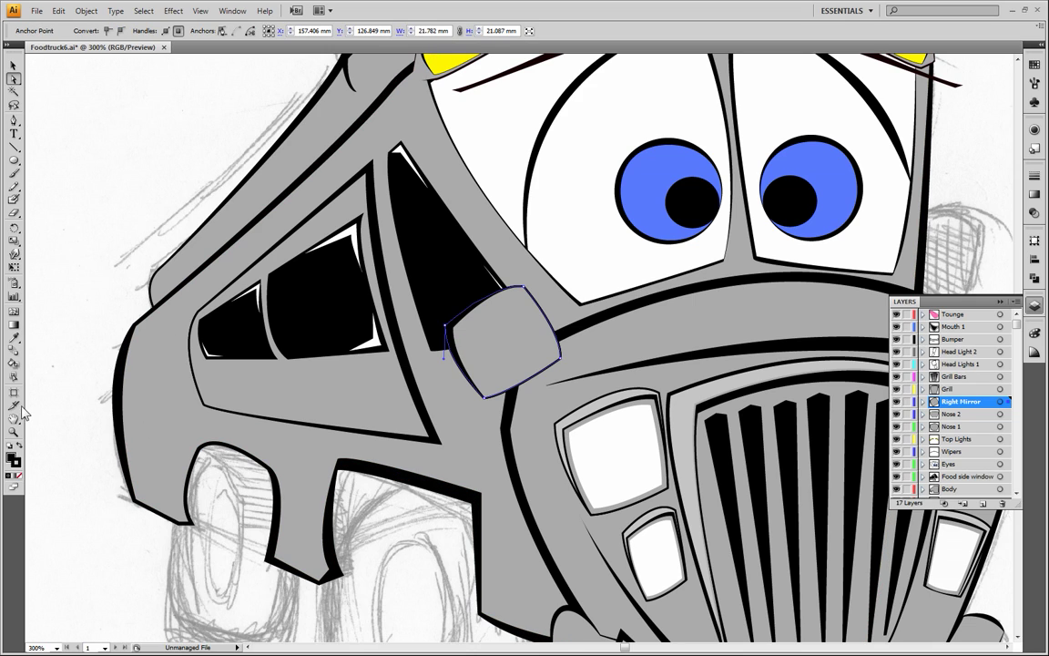
{"action": "left_click", "coordinate": [14, 337]}
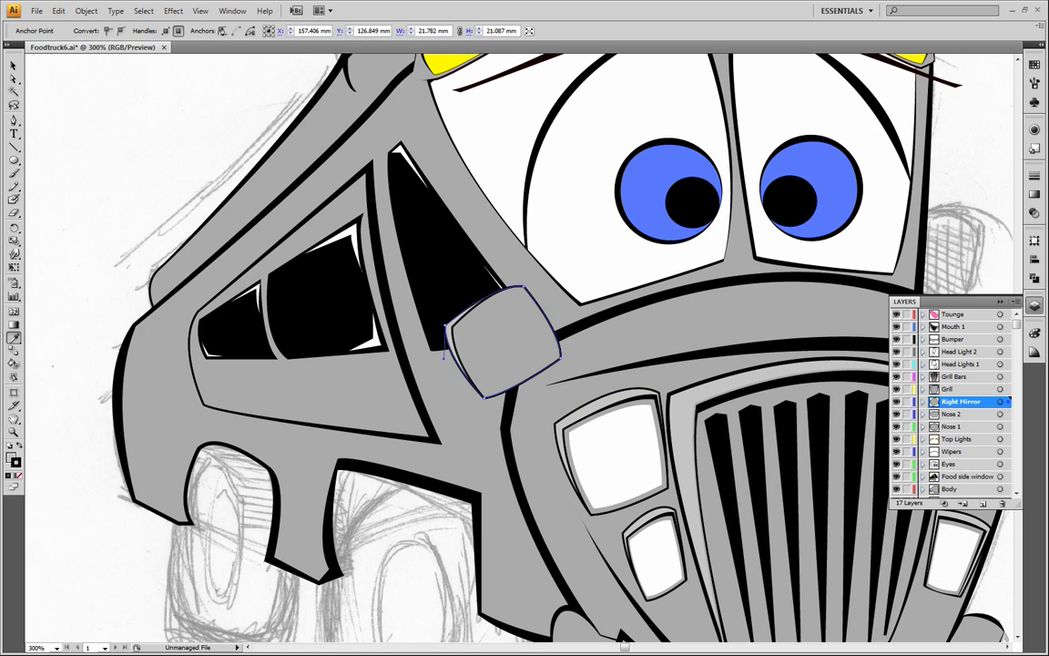
{"action": "left_click", "coordinate": [59, 238]}
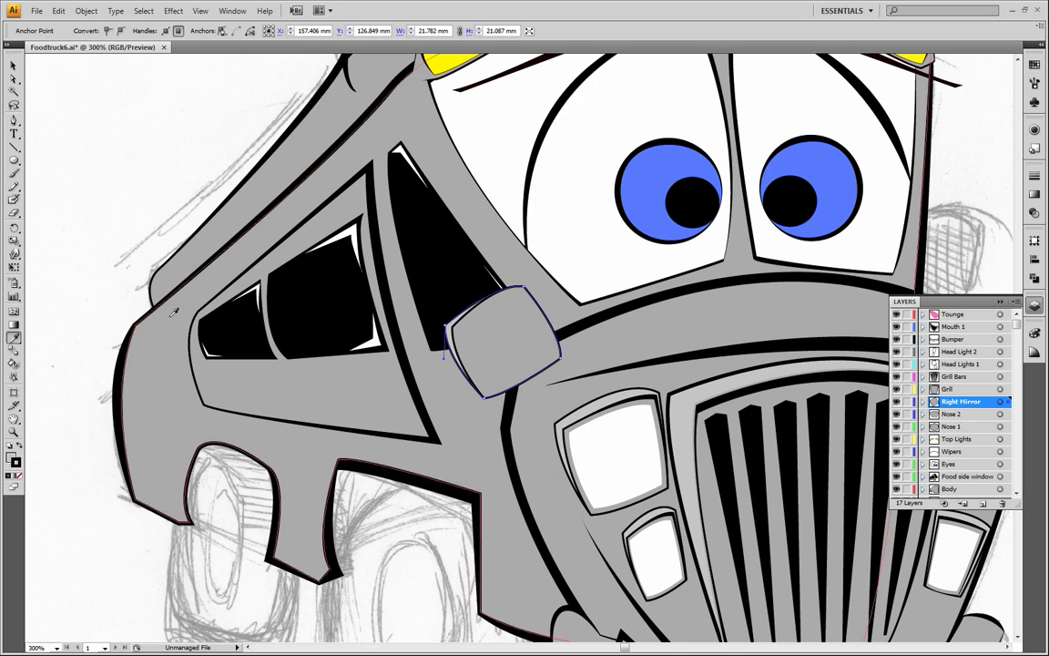
{"action": "left_click", "coordinate": [13, 67]}
{"action": "left_click", "coordinate": [77, 98]}
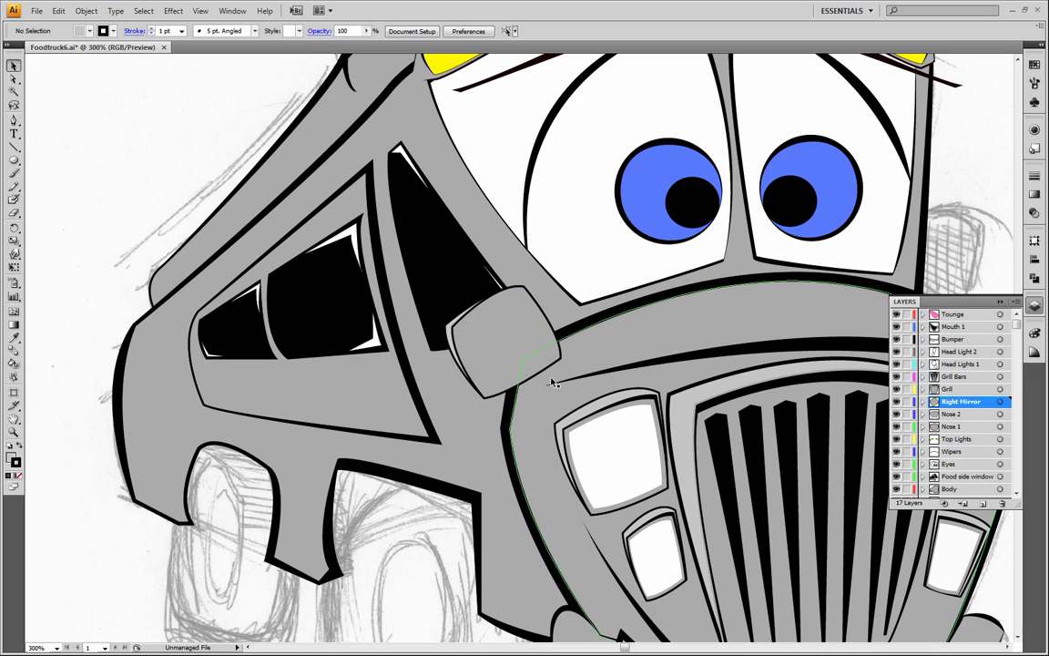
Select the front mirror copy, remove its stroke, and fill it with the side window's black using the Eyedropper
{"action": "left_click", "coordinate": [463, 332]}
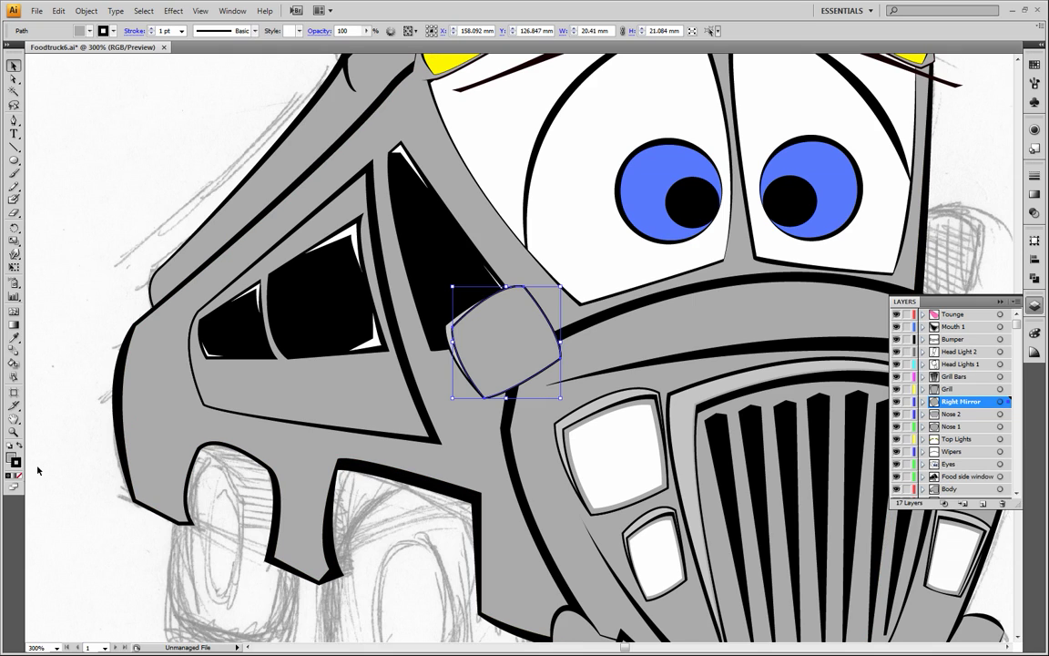
{"action": "left_click", "coordinate": [18, 475]}
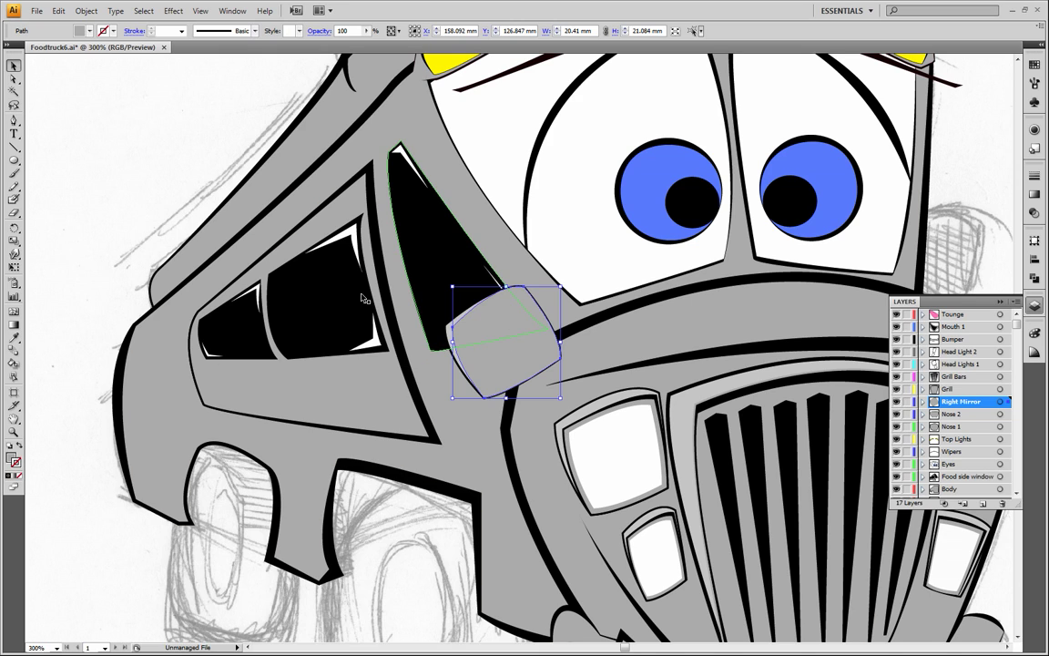
{"action": "left_click", "coordinate": [13, 338]}
{"action": "left_click", "coordinate": [423, 264]}
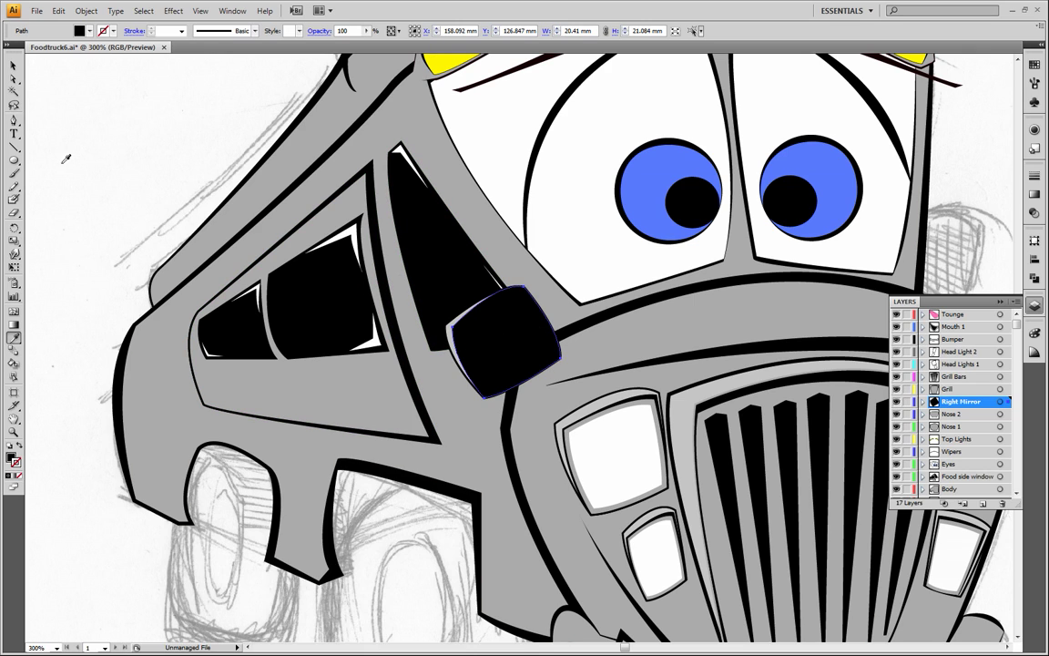
{"action": "left_click", "coordinate": [14, 66]}
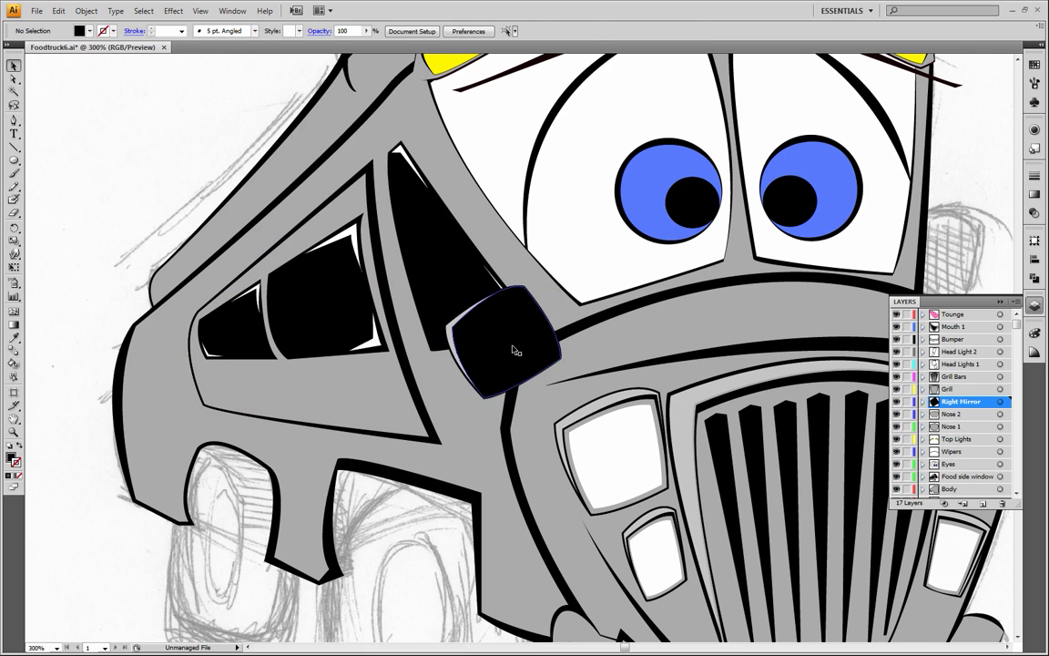
Copy the black front mirror shape, paste the duplicate in front of it, and deselect
{"action": "left_click", "coordinate": [478, 351]}
{"action": "left_click", "coordinate": [58, 11]}
{"action": "left_click", "coordinate": [72, 73]}
{"action": "left_click", "coordinate": [58, 11]}
{"action": "left_click", "coordinate": [72, 99]}
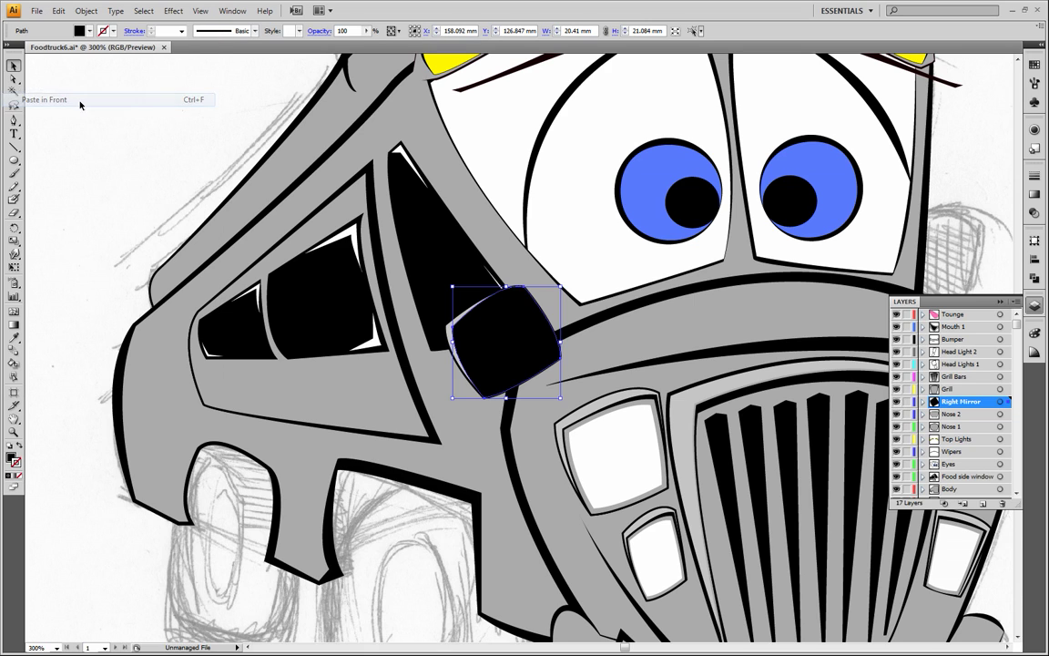
{"action": "left_click", "coordinate": [104, 187]}
Apply the truck body's grey fill and black stroke to the new topmost mirror copy with the Eyedropper, and deselect
{"action": "left_click", "coordinate": [529, 322]}
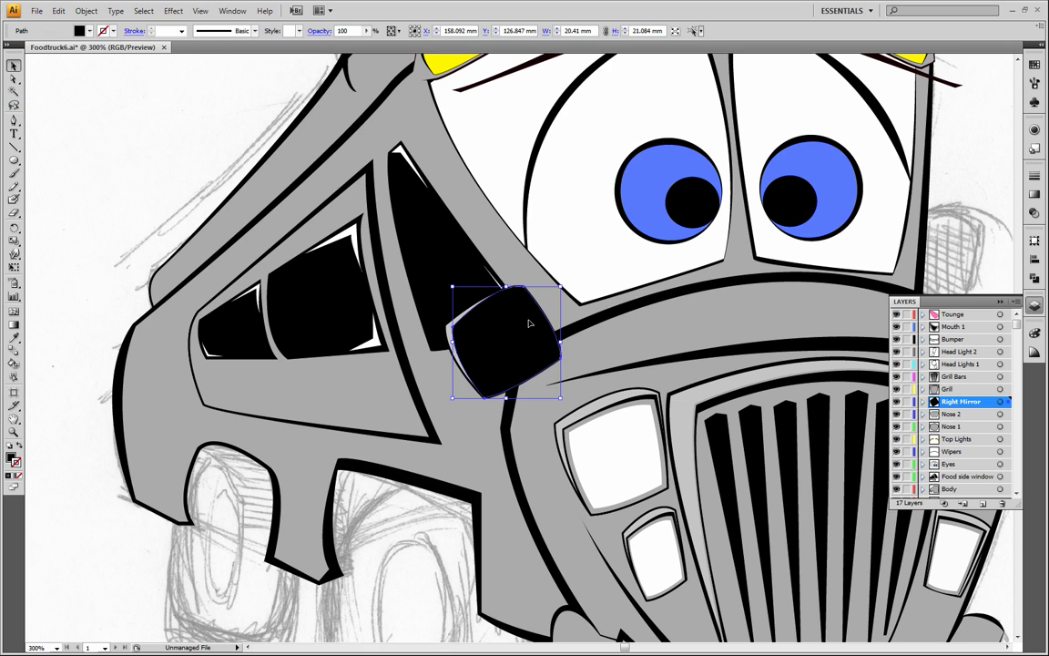
{"action": "left_click", "coordinate": [13, 337]}
{"action": "left_click", "coordinate": [331, 392]}
{"action": "left_click", "coordinate": [14, 66]}
{"action": "left_click", "coordinate": [241, 168]}
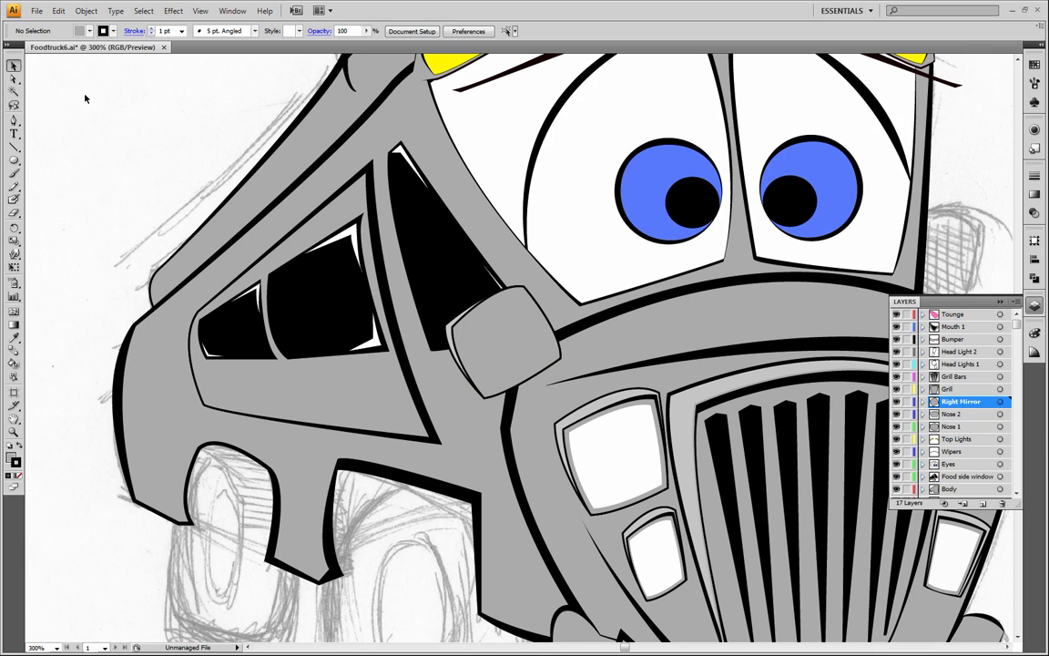
Move the left corner of the topmost grey mirror copy inward to about X 148.8 mm, Y 129.5 mm to show a black edge
{"action": "left_click", "coordinate": [14, 79]}
{"action": "left_click", "coordinate": [462, 339]}
{"action": "left_click", "coordinate": [453, 328]}
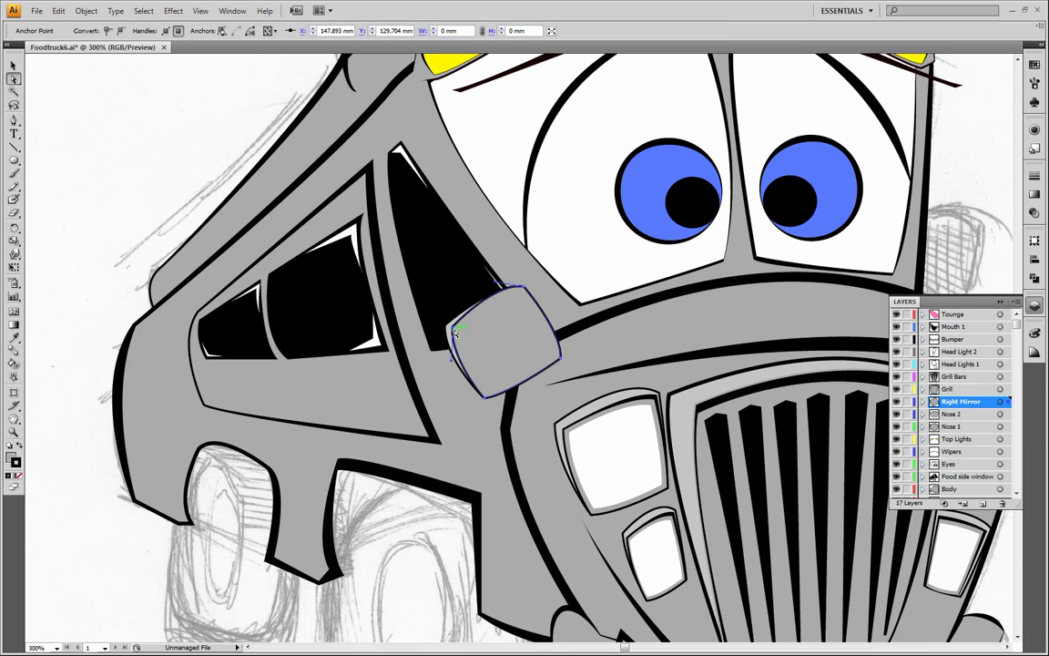
{"action": "left_click_drag", "start_coordinate": [453, 328], "coordinate": [458, 331]}
{"action": "left_click_drag", "start_coordinate": [458, 329], "coordinate": [467, 335]}
{"action": "left_click", "coordinate": [453, 329]}
{"action": "left_click", "coordinate": [468, 334]}
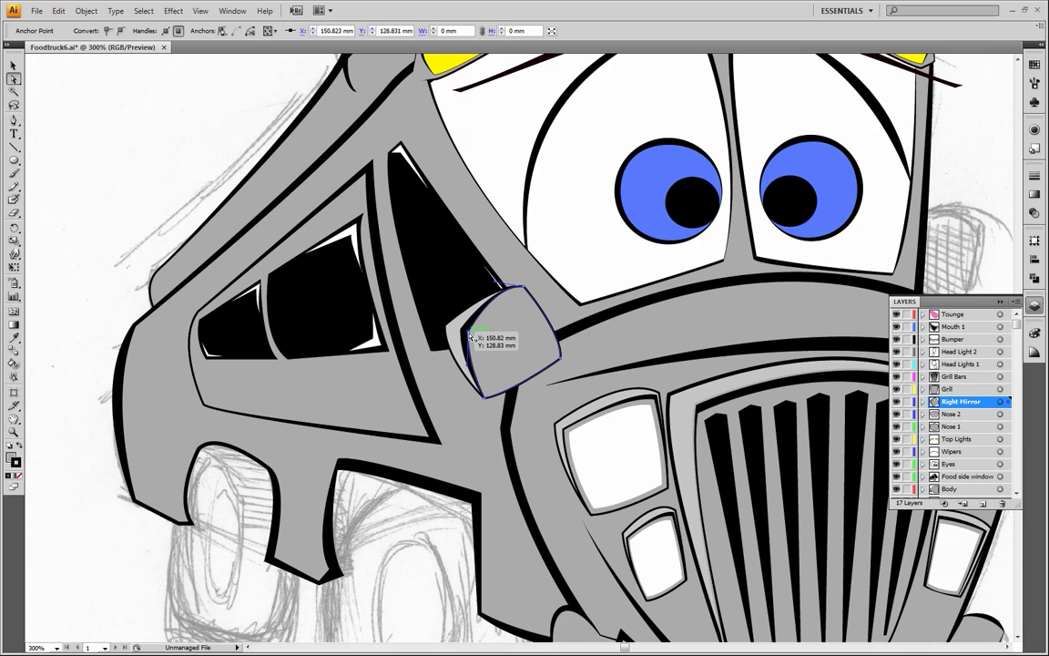
{"action": "left_click_drag", "start_coordinate": [468, 334], "coordinate": [462, 335]}
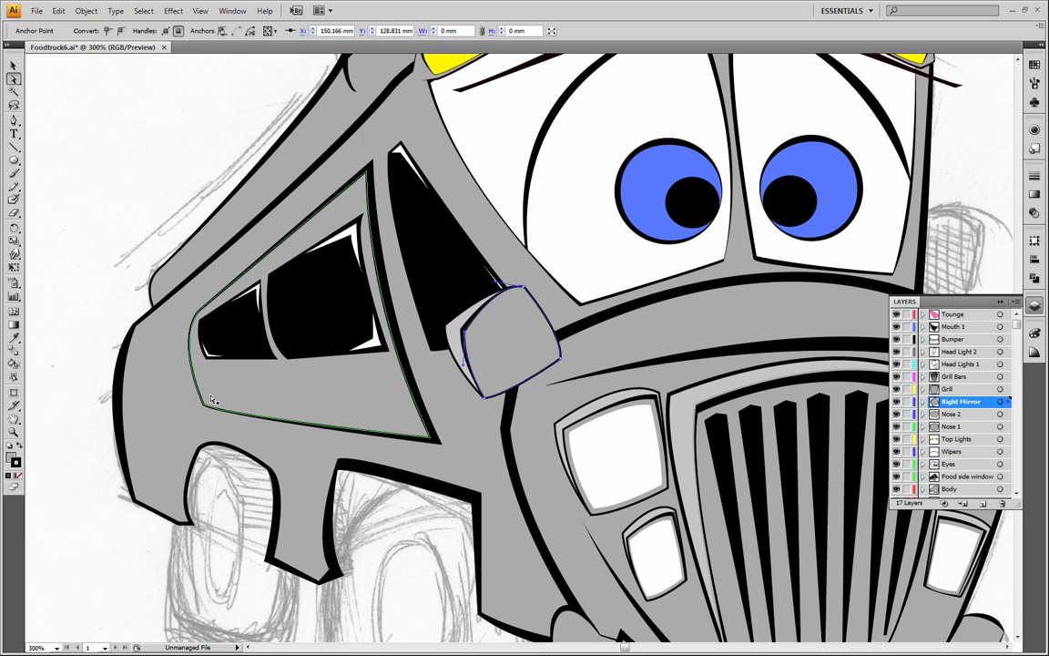
{"action": "left_click", "coordinate": [87, 298]}
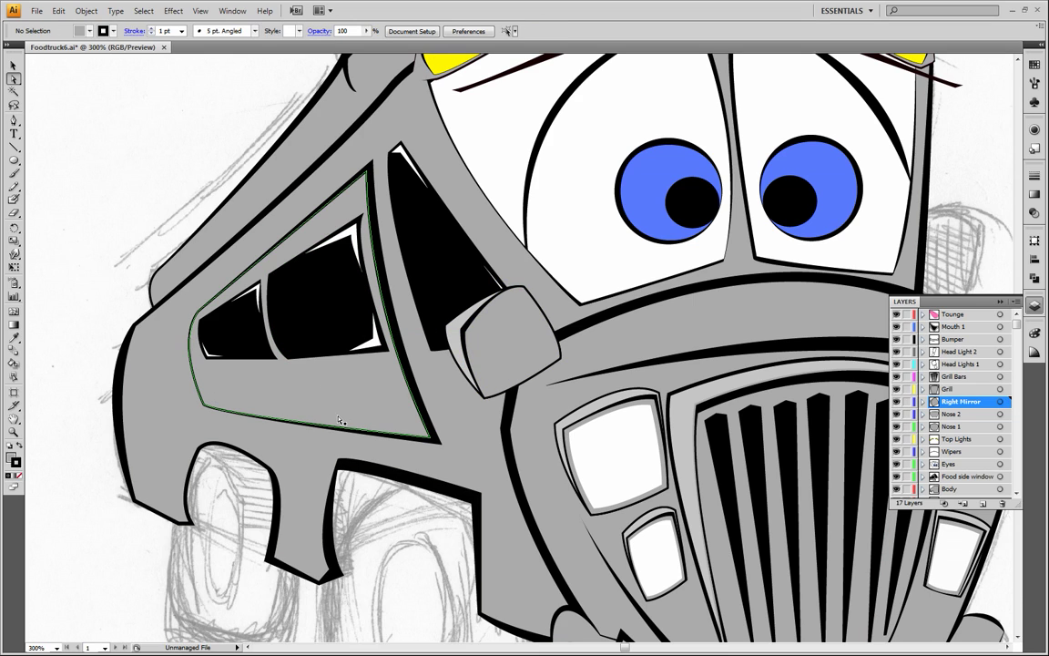
{"action": "left_click_drag", "start_coordinate": [462, 329], "coordinate": [456, 331]}
{"action": "left_click", "coordinate": [478, 353]}
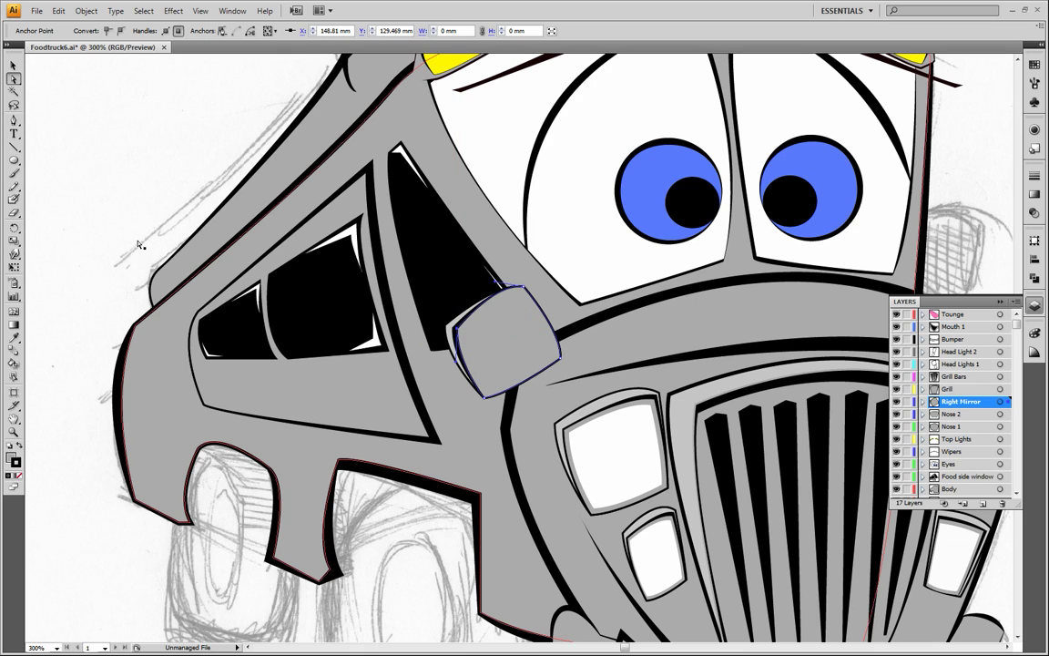
{"action": "left_click", "coordinate": [106, 218]}
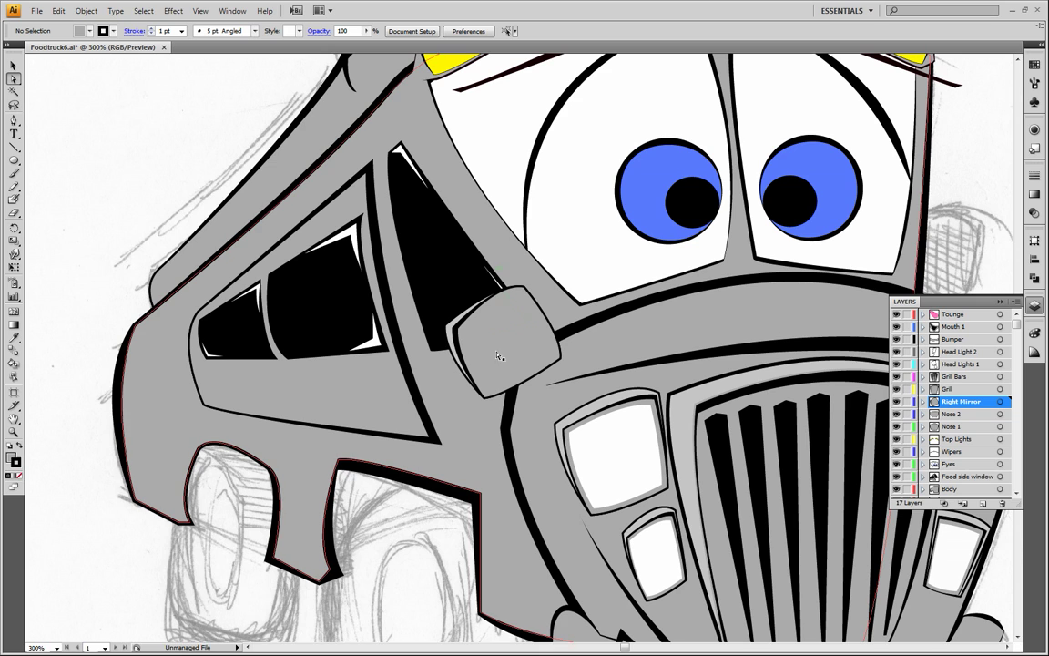
Move the topmost mirror copy's left corner outward to about X 148.23 mm, Y 129.53 mm, and remove the copy's stroke
{"action": "left_click", "coordinate": [14, 431]}
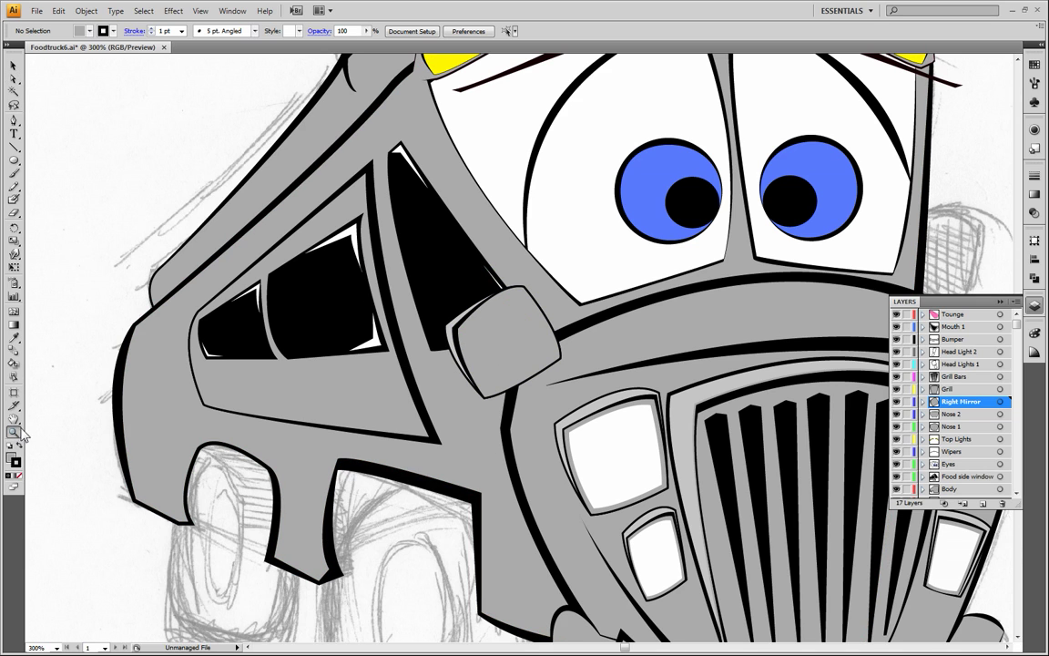
{"action": "left_click", "coordinate": [504, 349]}
{"action": "left_click", "coordinate": [511, 349]}
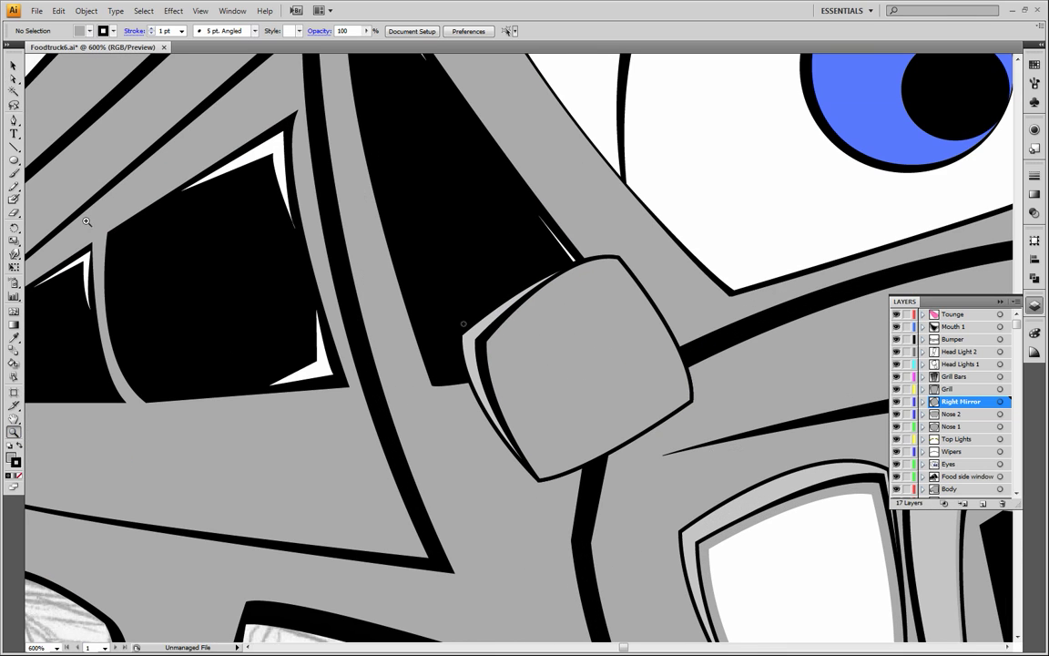
{"action": "left_click", "coordinate": [14, 79]}
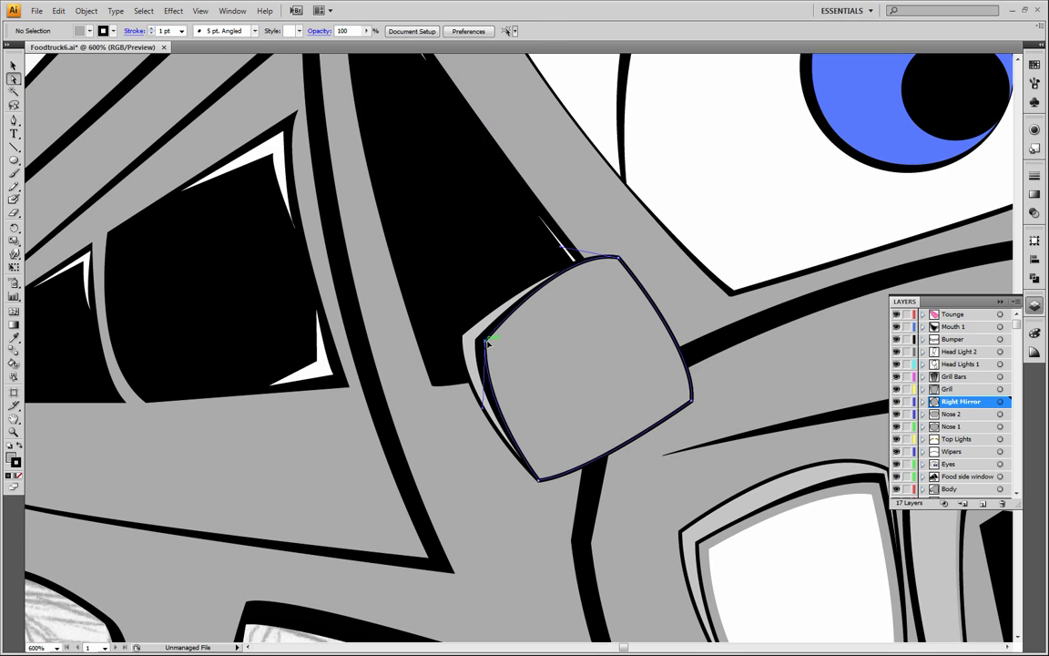
{"action": "left_click", "coordinate": [486, 342]}
{"action": "left_click_drag", "start_coordinate": [486, 342], "coordinate": [478, 341]}
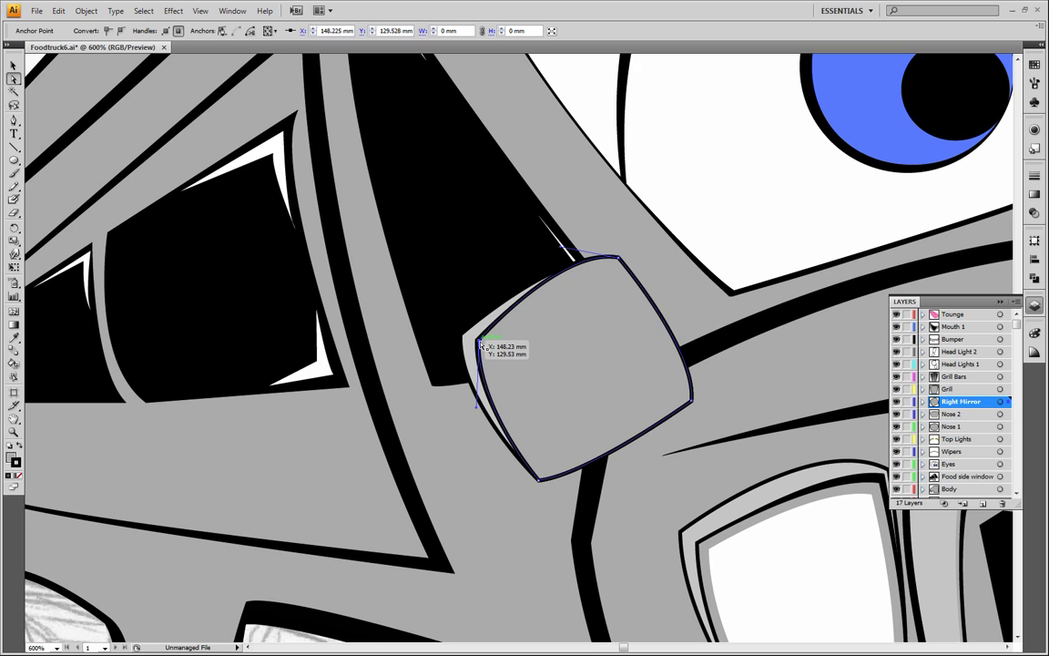
{"action": "left_click", "coordinate": [19, 476]}
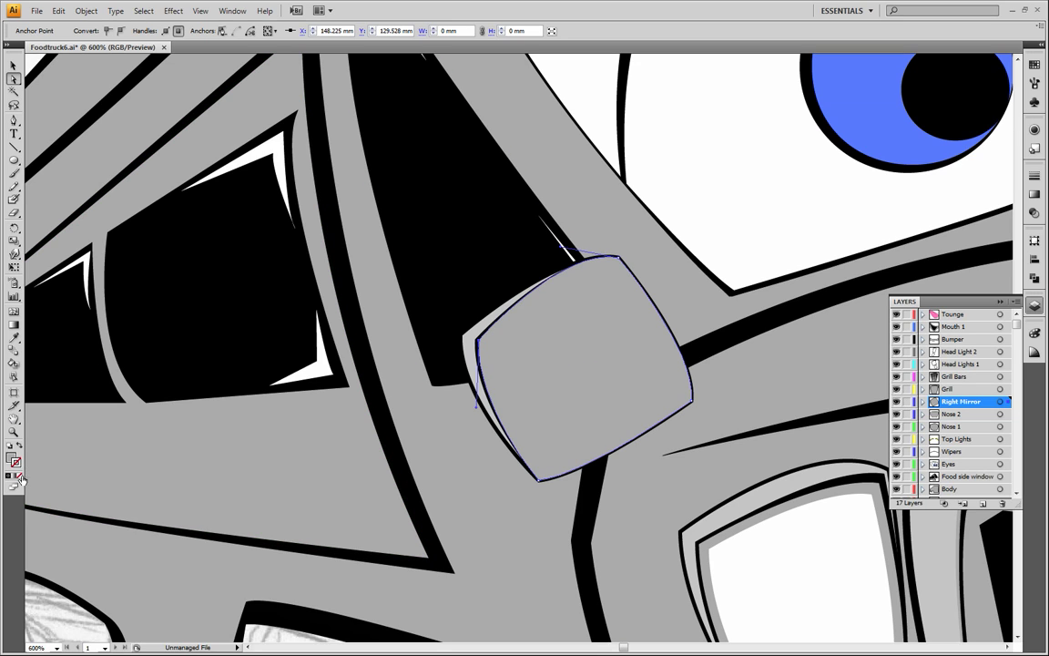
Shift the topmost grey mirror face 0.17 mm to the left and fine-tune the curve handles of its upper and left corners
{"action": "left_click", "coordinate": [498, 357]}
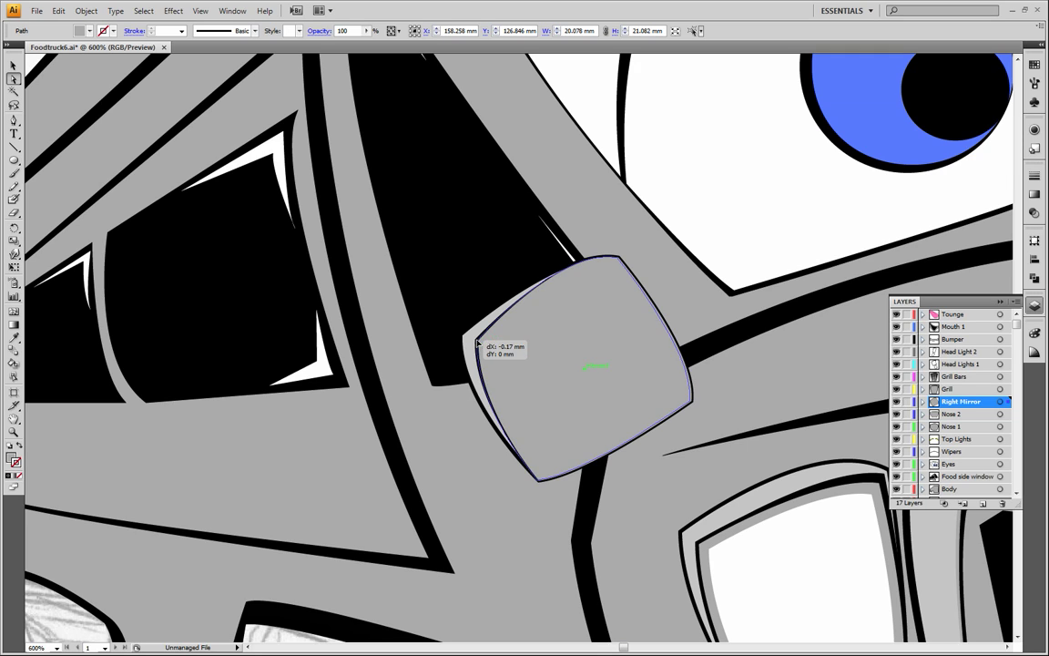
{"action": "left_click", "coordinate": [445, 405]}
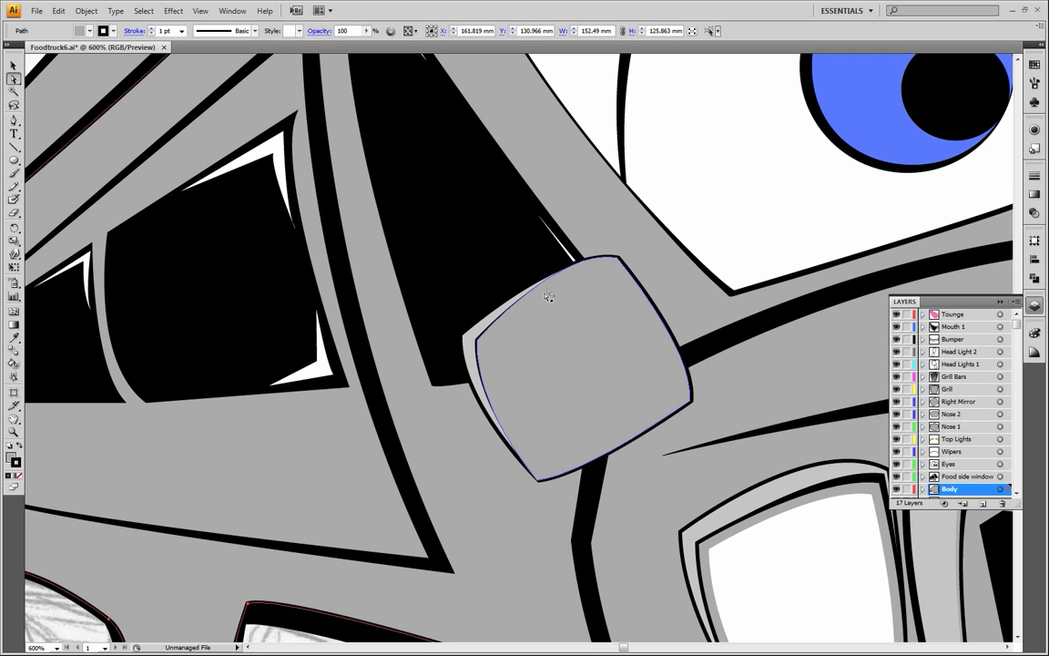
{"action": "left_click", "coordinate": [562, 254]}
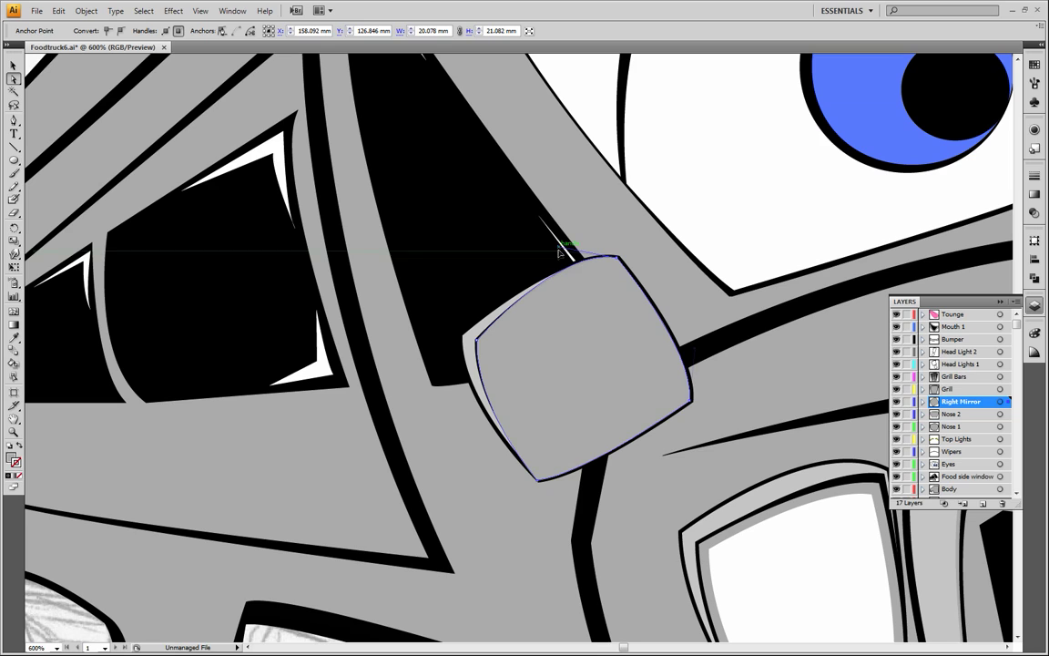
{"action": "left_click", "coordinate": [578, 350]}
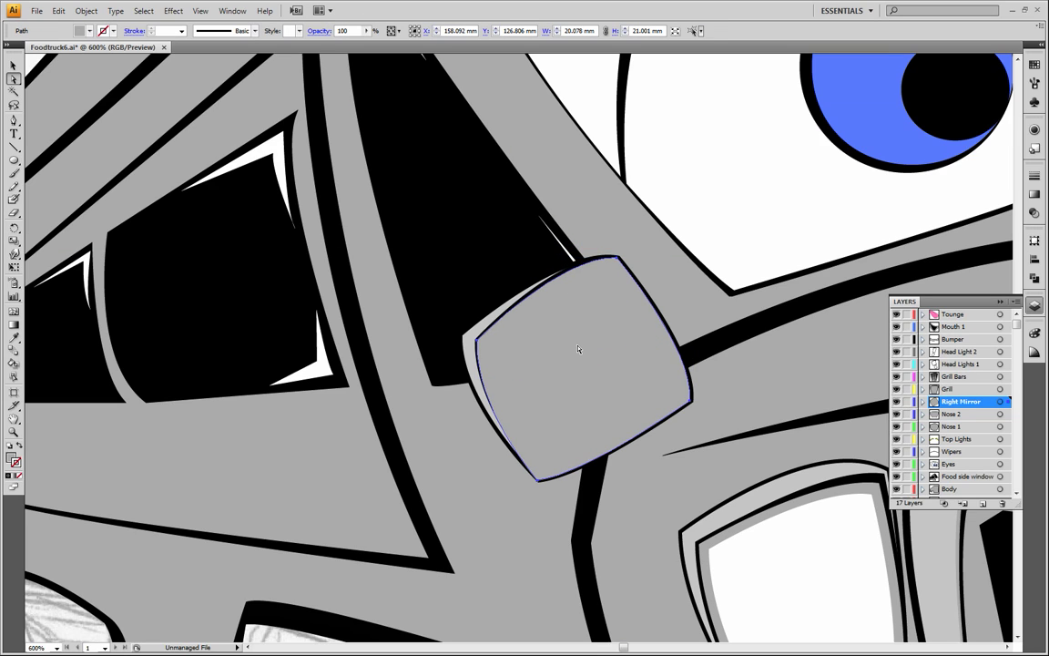
{"action": "left_click", "coordinate": [475, 339]}
{"action": "left_click_drag", "start_coordinate": [474, 406], "coordinate": [482, 410]}
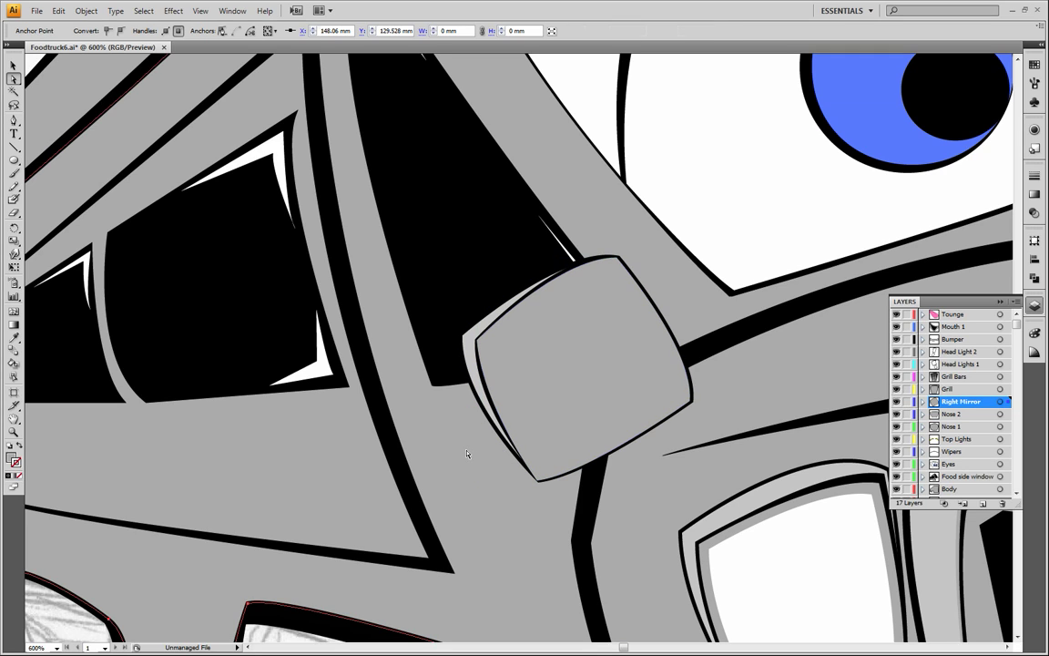
{"action": "left_click", "coordinate": [468, 446]}
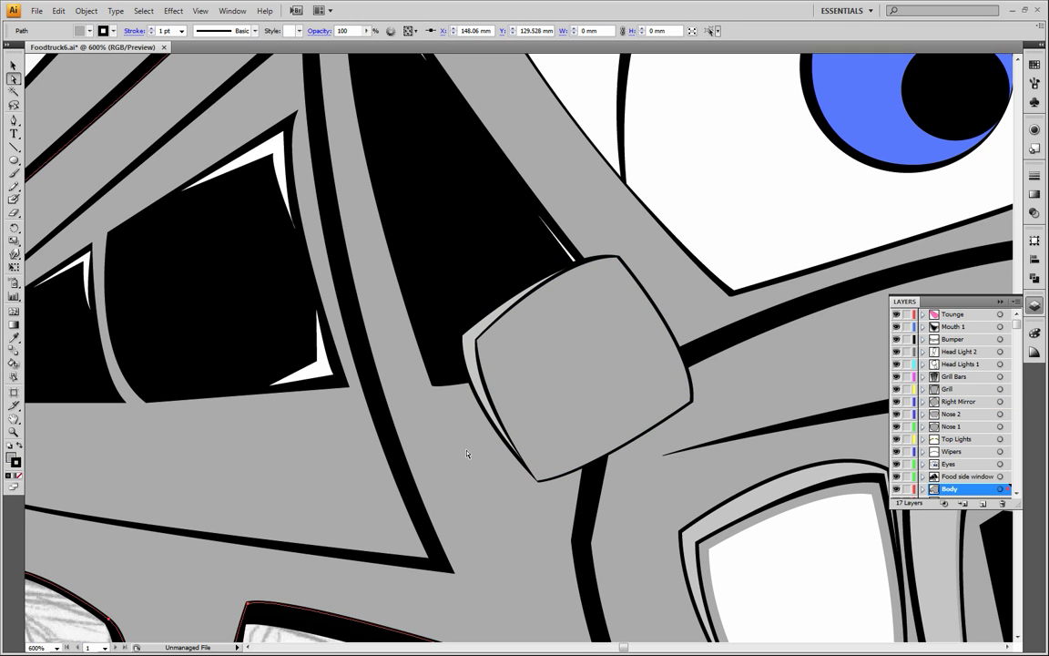
Pull the bottom corner of the grey mirror face inward and reshape its lower edges to thicken the black border beneath
{"action": "left_click", "coordinate": [539, 483]}
{"action": "left_click_drag", "start_coordinate": [538, 480], "coordinate": [550, 482]}
{"action": "left_click", "coordinate": [530, 462]}
{"action": "left_click", "coordinate": [518, 494]}
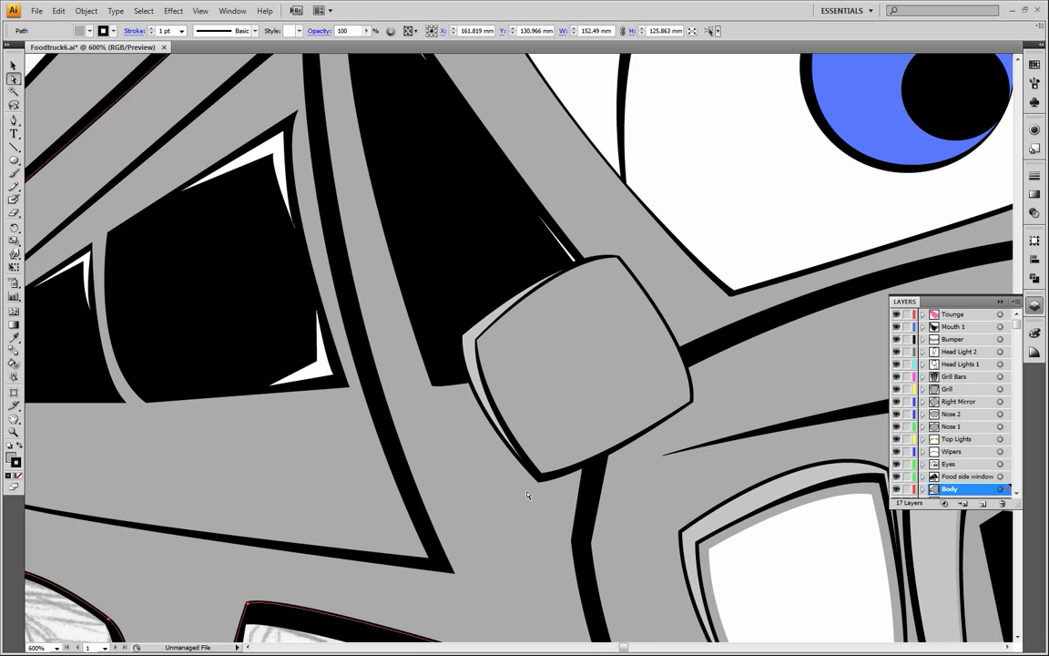
{"action": "left_click_drag", "start_coordinate": [550, 429], "coordinate": [623, 410]}
{"action": "left_click", "coordinate": [541, 453]}
{"action": "left_click_drag", "start_coordinate": [541, 453], "coordinate": [555, 422]}
{"action": "left_click", "coordinate": [497, 477]}
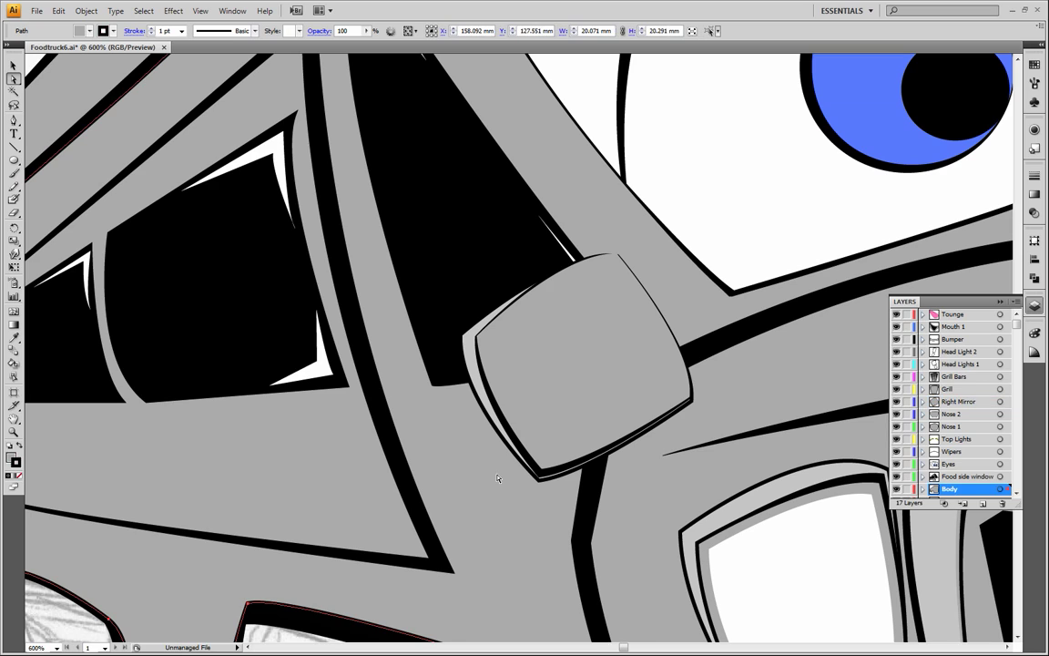
Try to nudge the grey mirror face left to X 157.739 mm and slightly down over its black backing
{"action": "left_click", "coordinate": [577, 435]}
{"action": "left_click_drag", "start_coordinate": [576, 417], "coordinate": [575, 415]}
{"action": "key", "text": "Left"}
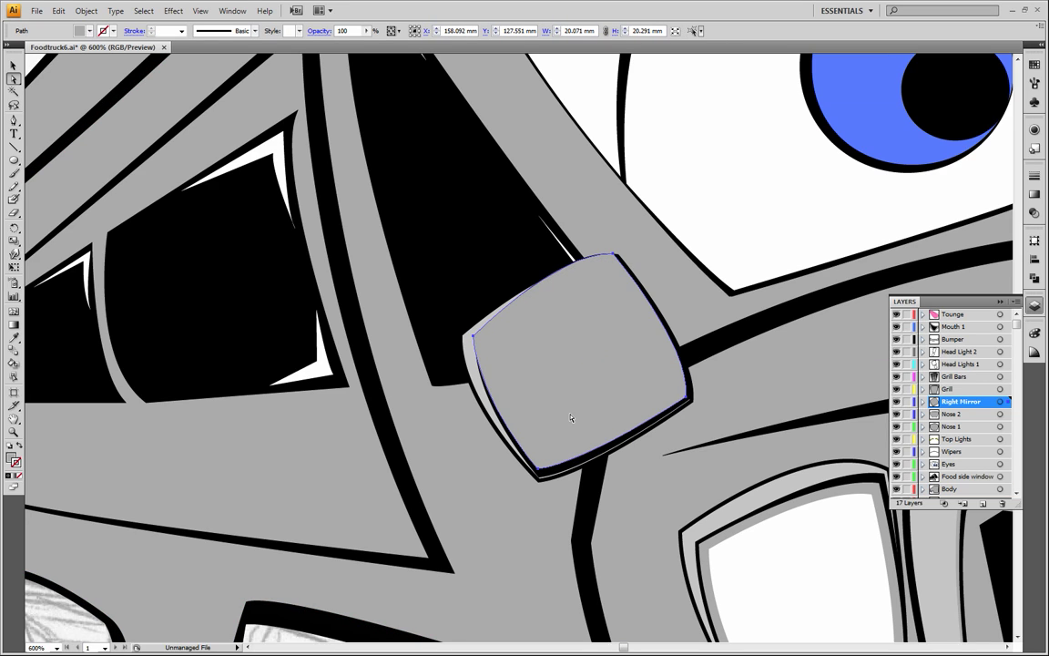
{"action": "key", "text": "Down"}
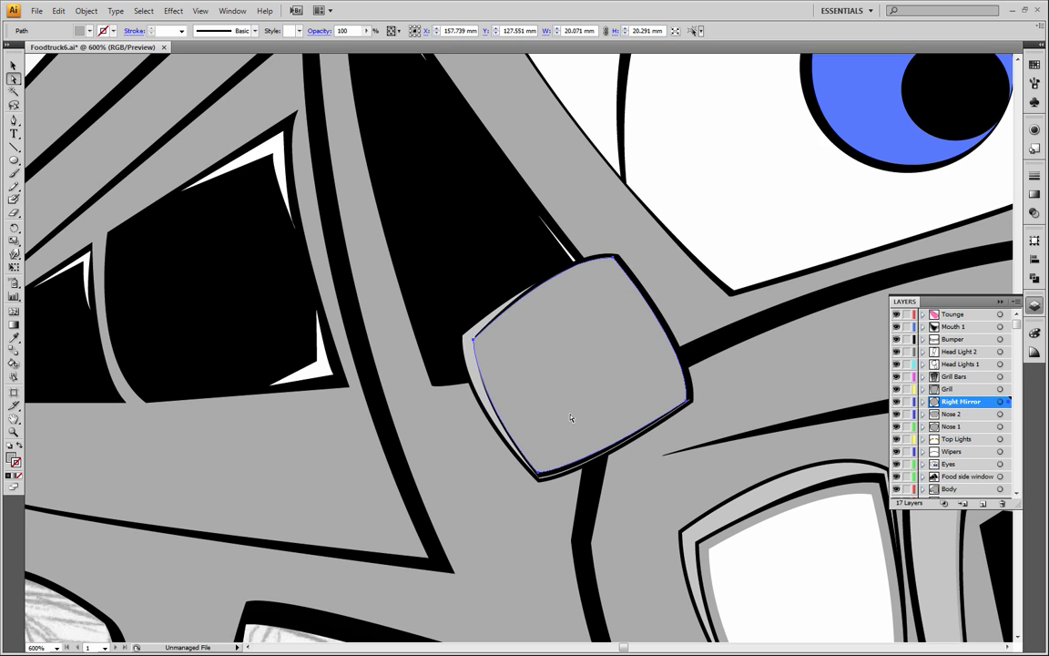
{"action": "left_click", "coordinate": [469, 486]}
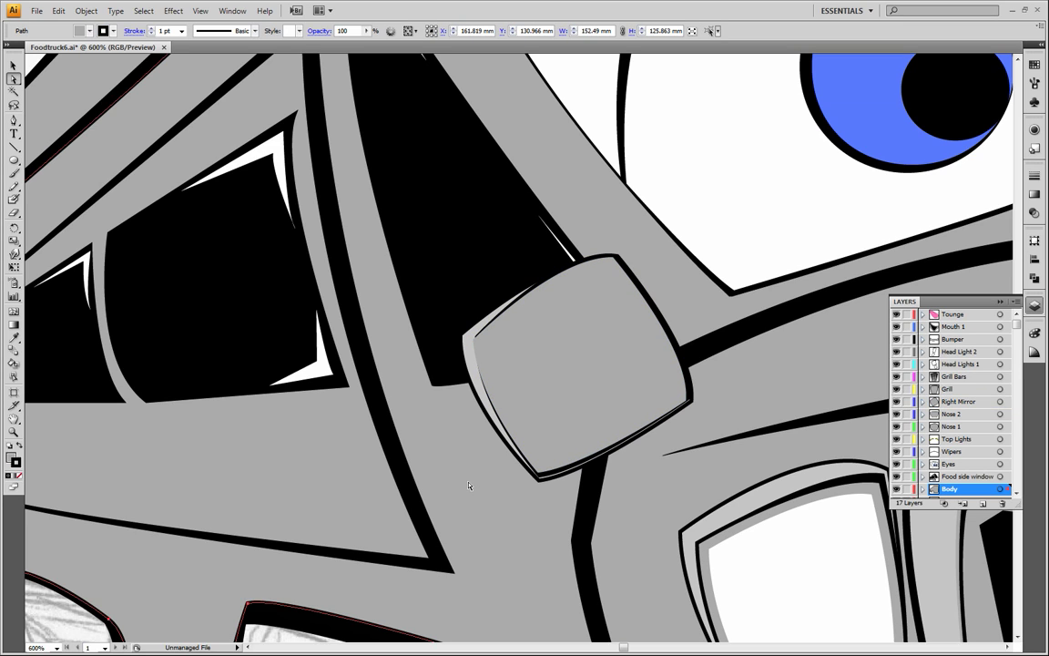
Undo the recent moves of the topmost grey mirror face and deselect it
{"action": "key", "text": "ctrl+z"}
{"action": "key", "text": "ctrl+z"}
{"action": "key", "text": "ctrl+z"}
{"action": "key", "text": "ctrl+z"}
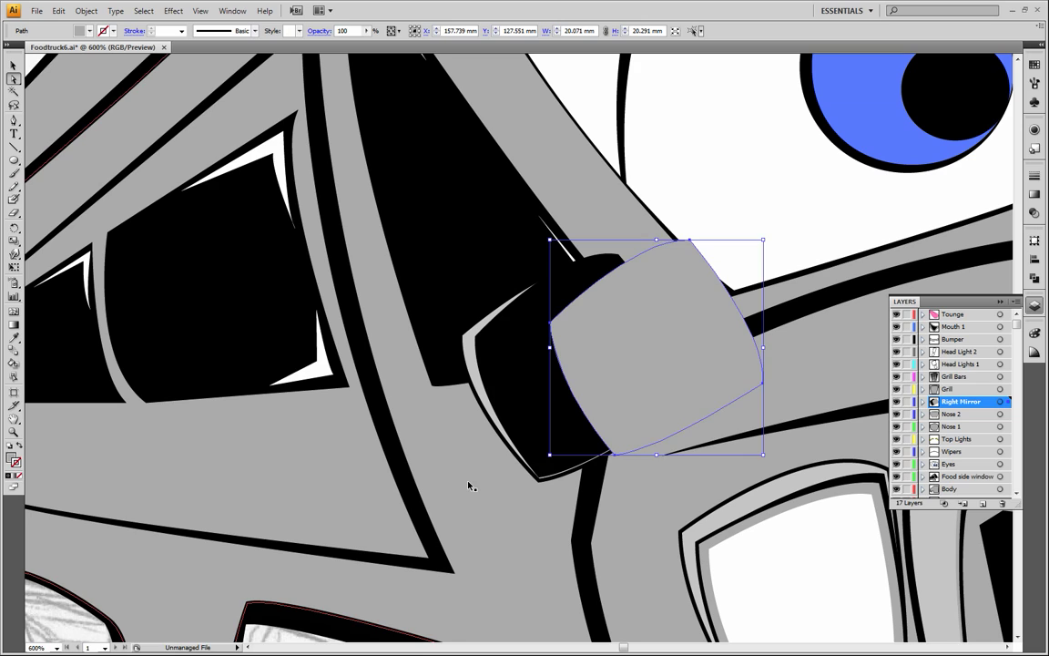
{"action": "key", "text": "ctrl+z"}
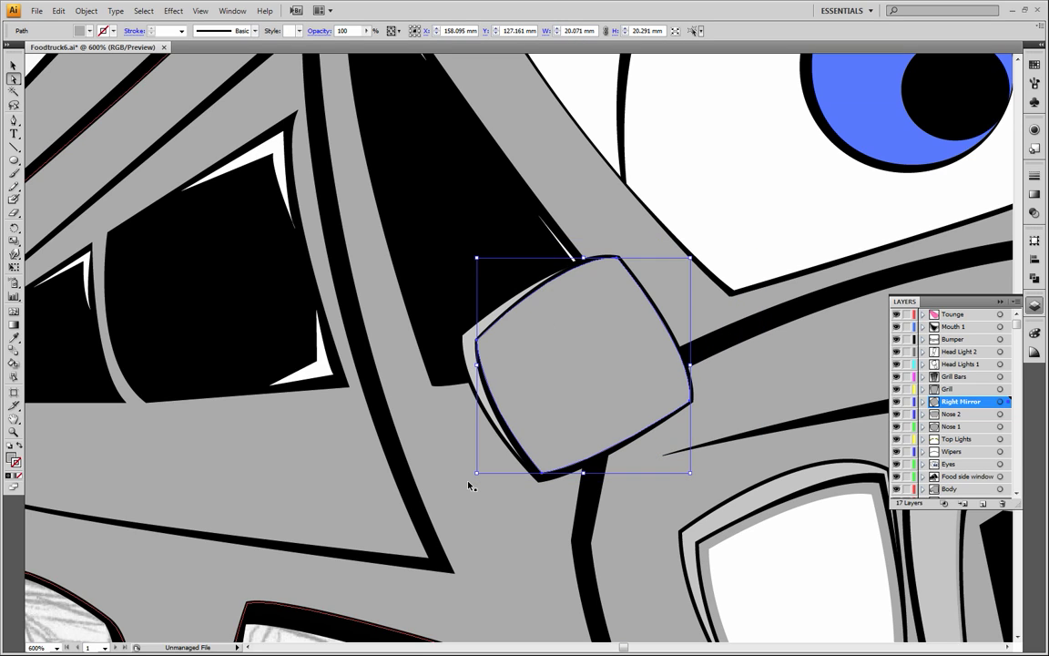
{"action": "key", "text": "ctrl+z"}
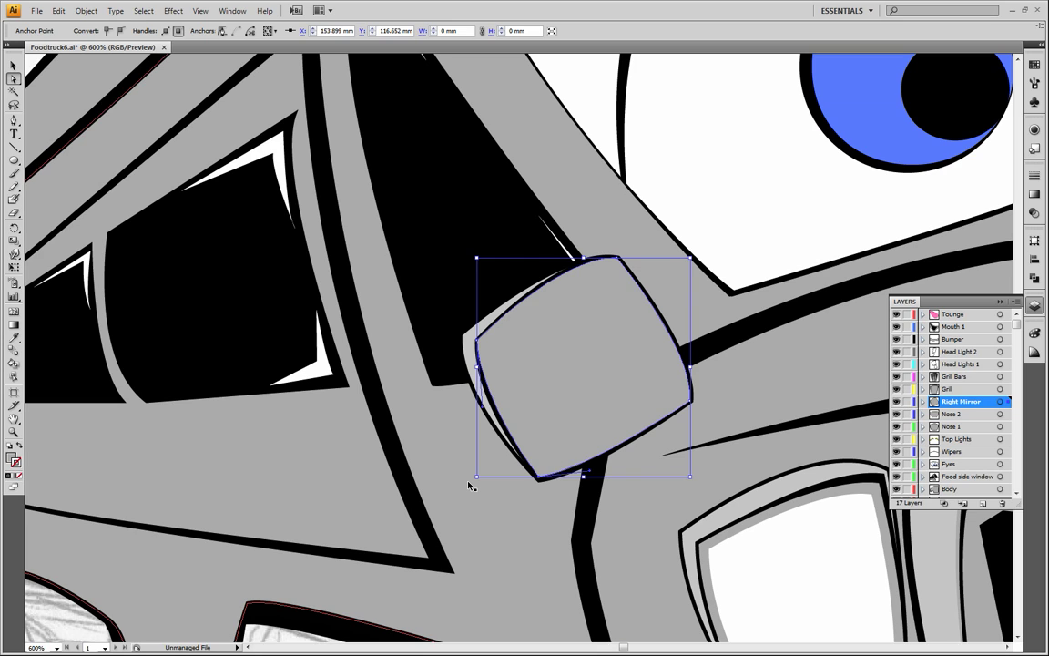
{"action": "left_click", "coordinate": [461, 527]}
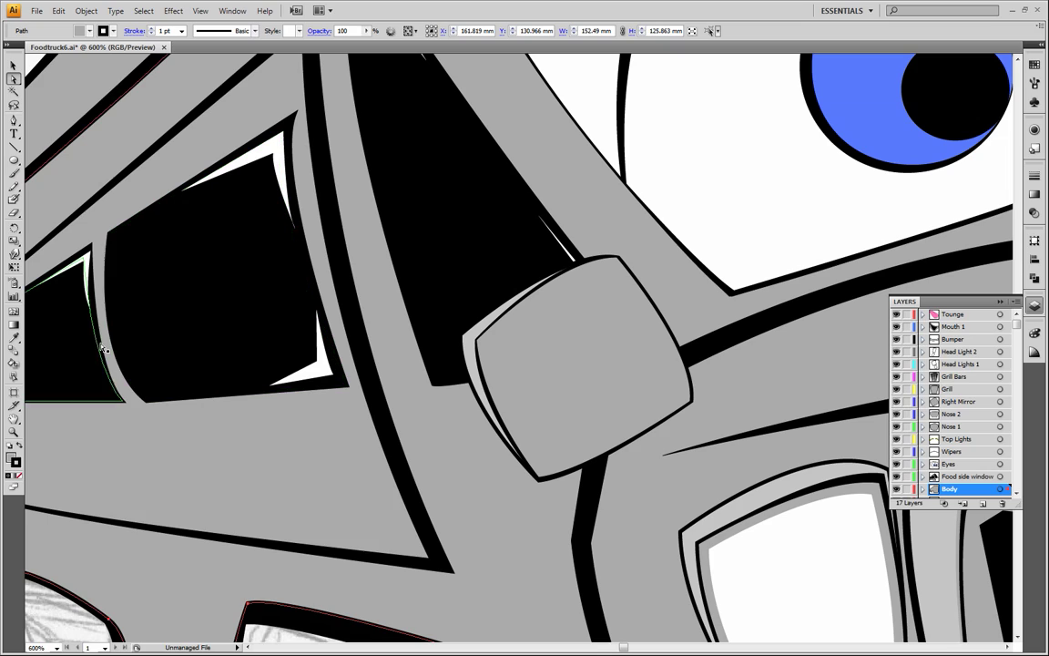
Toggle the visibility of the Body and Right Mirror layers to check their contents, and make Right Mirror the active layer
{"action": "left_click", "coordinate": [14, 433]}
{"action": "left_click", "coordinate": [337, 403], "text": "alt"}
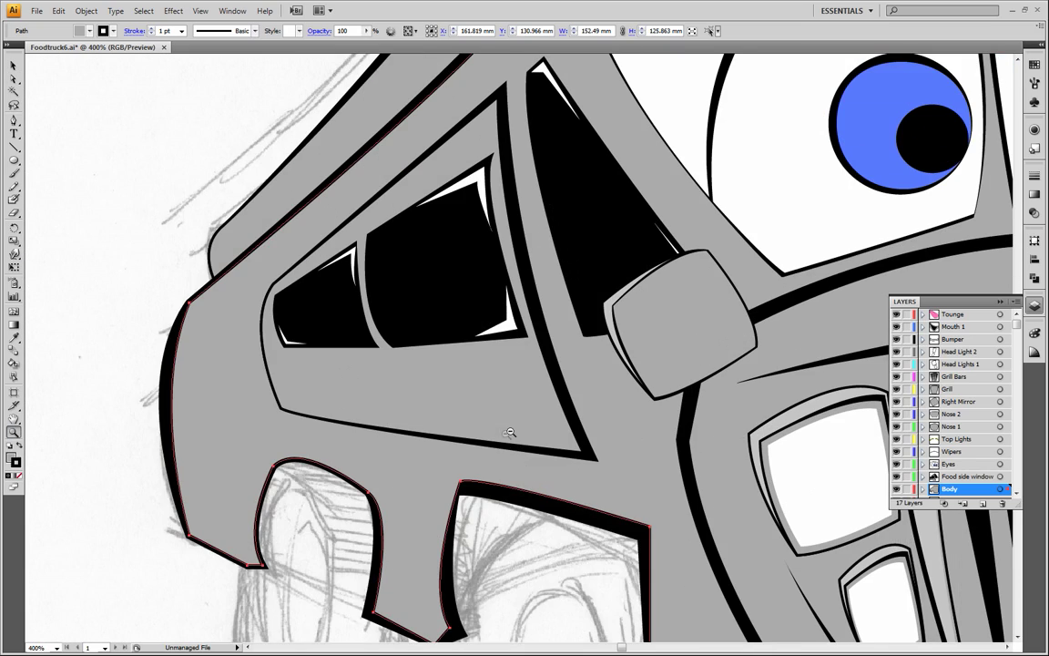
{"action": "left_click", "coordinate": [503, 433], "text": "alt"}
{"action": "left_click_drag", "start_coordinate": [628, 383], "coordinate": [311, 444]}
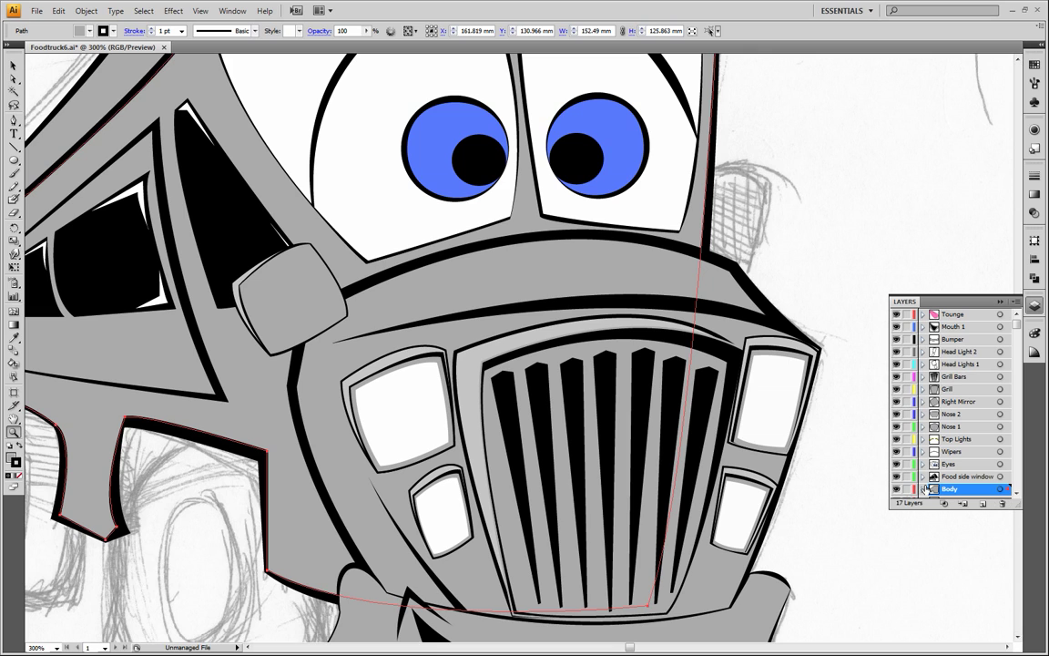
{"action": "left_click", "coordinate": [897, 490]}
{"action": "left_click", "coordinate": [897, 490]}
{"action": "left_click", "coordinate": [897, 490]}
{"action": "left_click", "coordinate": [897, 490]}
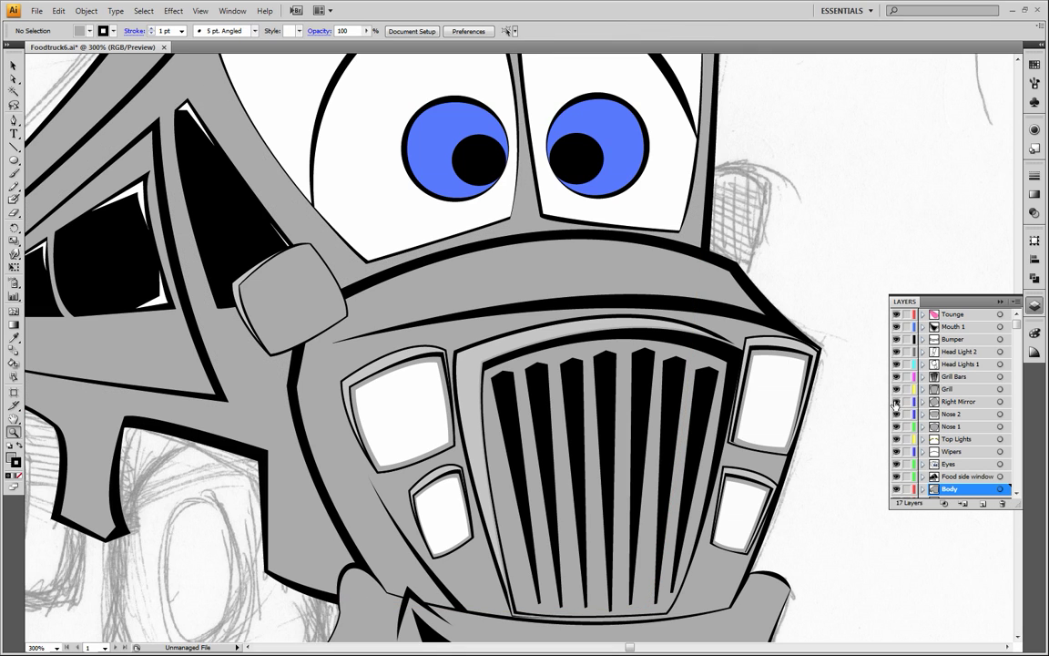
{"action": "left_click", "coordinate": [897, 402]}
{"action": "left_click", "coordinate": [898, 402]}
{"action": "left_click", "coordinate": [960, 402]}
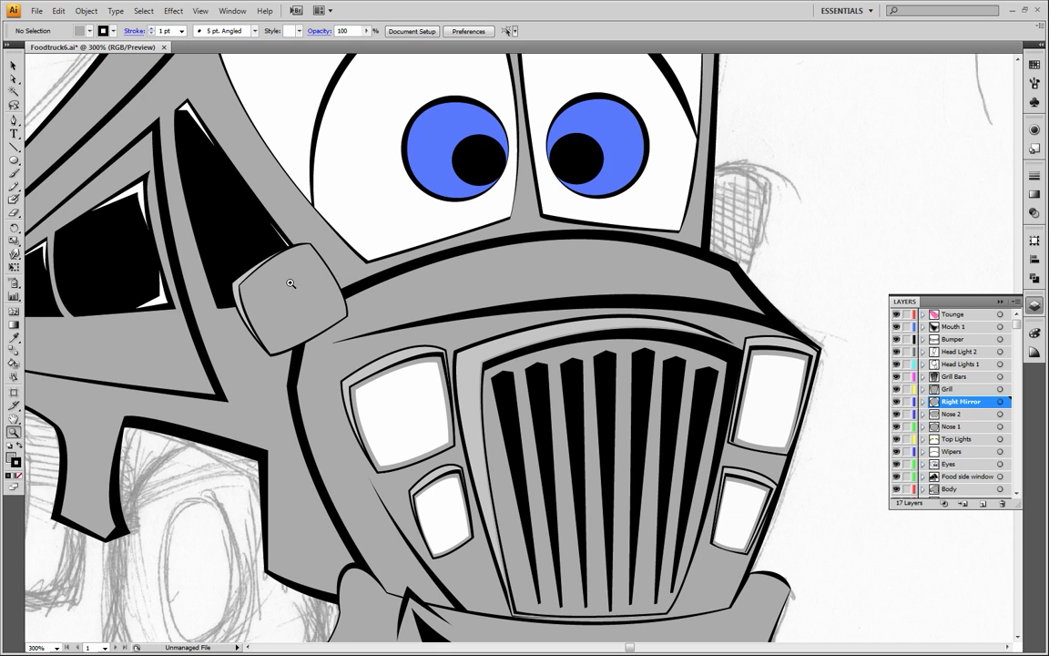
Draw a closed tab with a curved outer end, about 3.4 mm wide and high, across the mirror's right edge and fill it solid black without stroke
{"action": "left_click", "coordinate": [346, 294]}
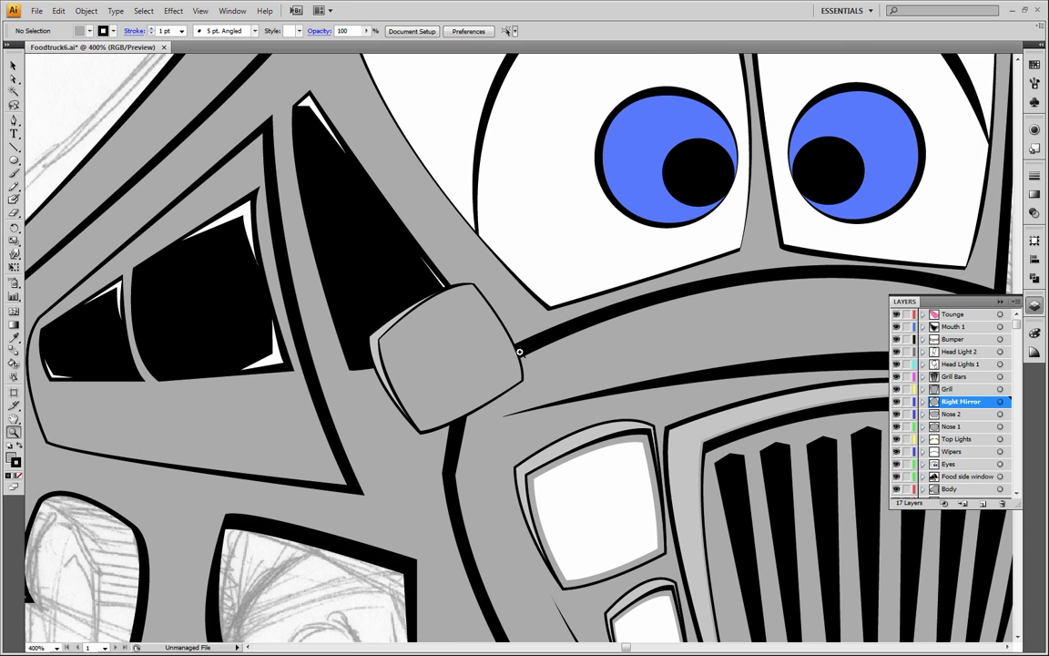
{"action": "left_click", "coordinate": [514, 343]}
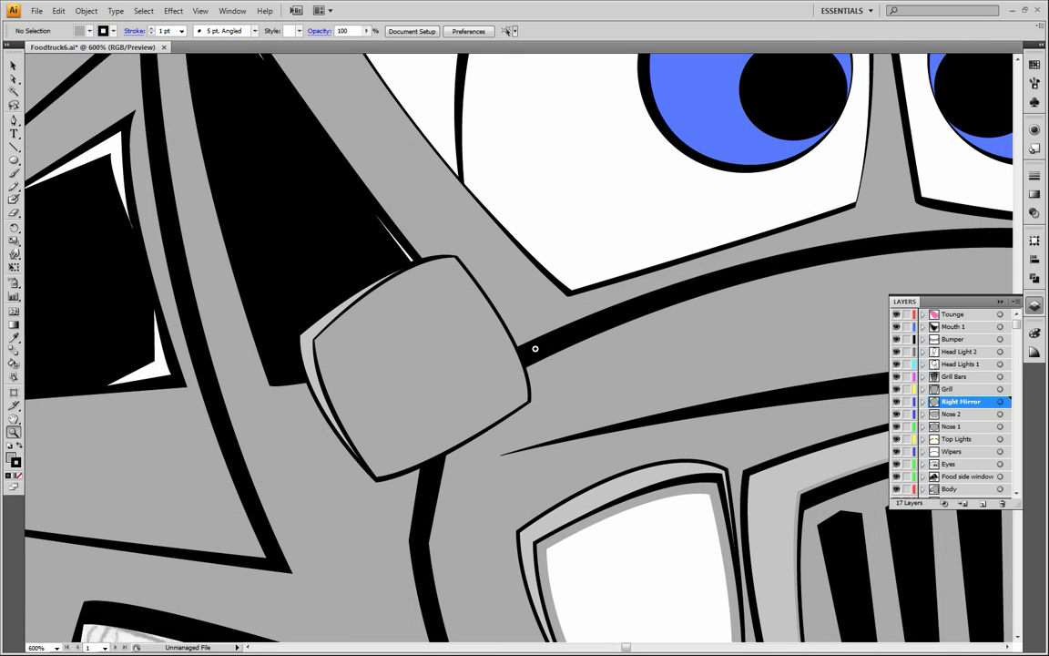
{"action": "left_click", "coordinate": [13, 119]}
{"action": "left_click", "coordinate": [18, 475]}
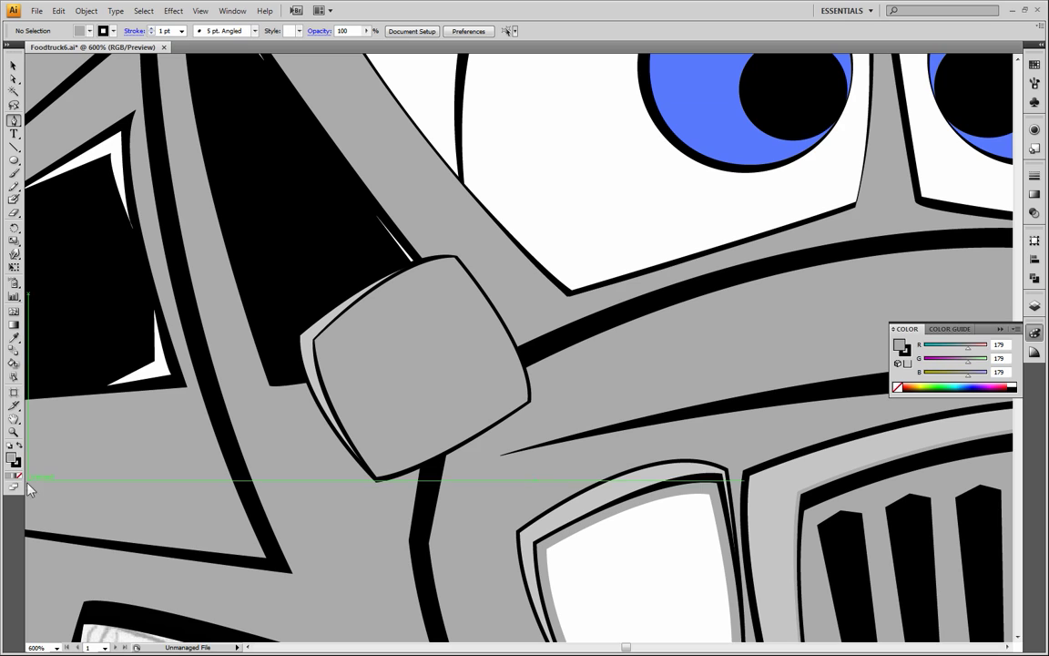
{"action": "left_click", "coordinate": [493, 316]}
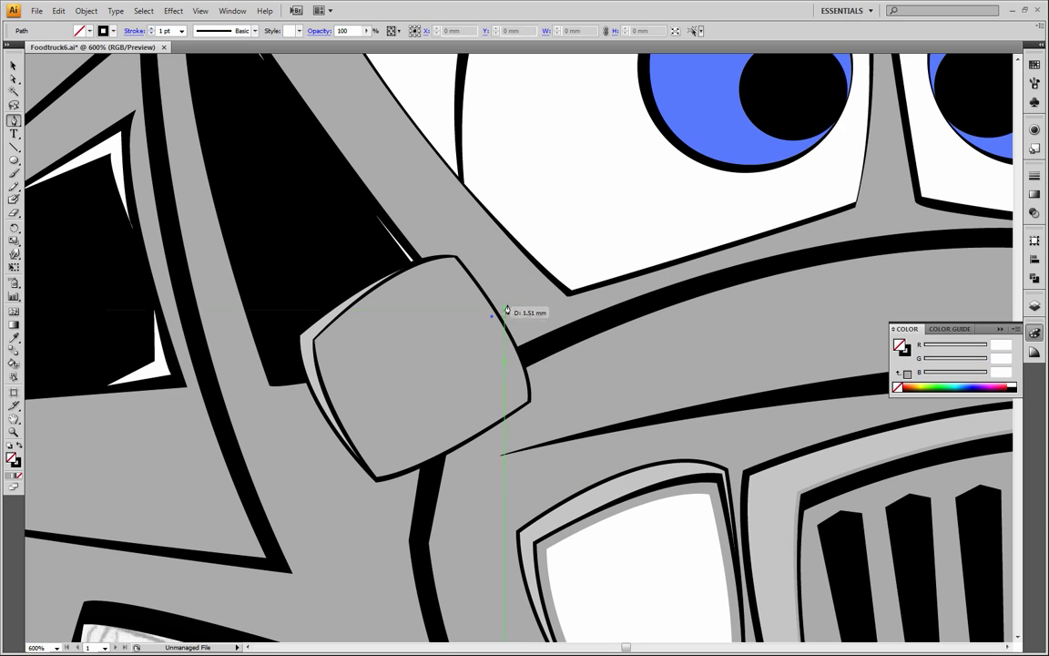
{"action": "left_click", "coordinate": [513, 301]}
{"action": "left_click", "coordinate": [529, 318]}
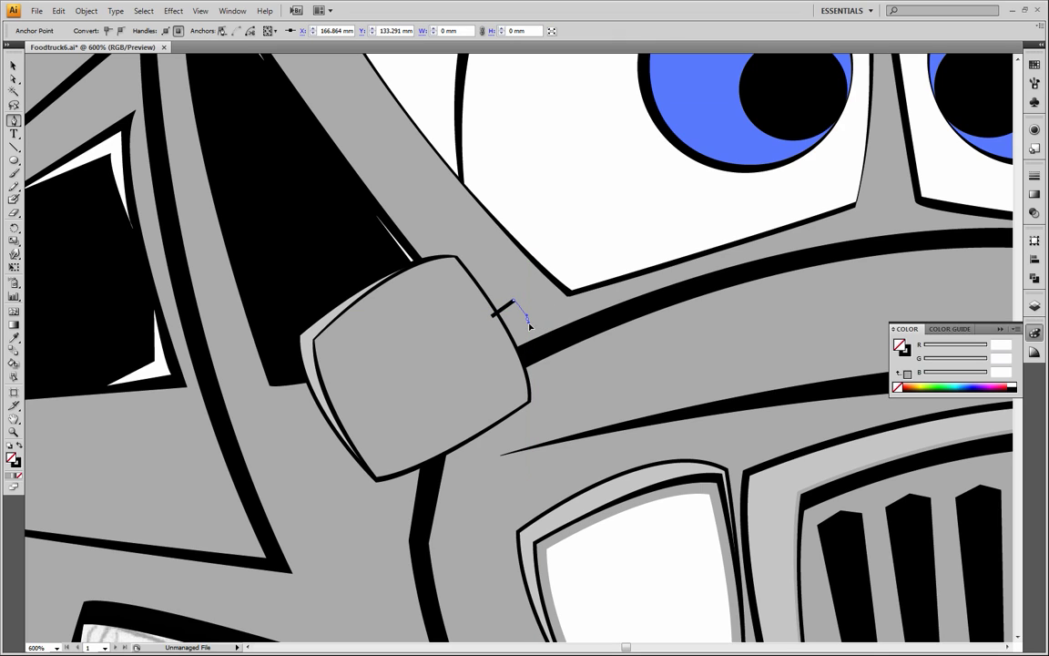
{"action": "left_click_drag", "start_coordinate": [530, 332], "coordinate": [530, 329]}
{"action": "left_click", "coordinate": [501, 337]}
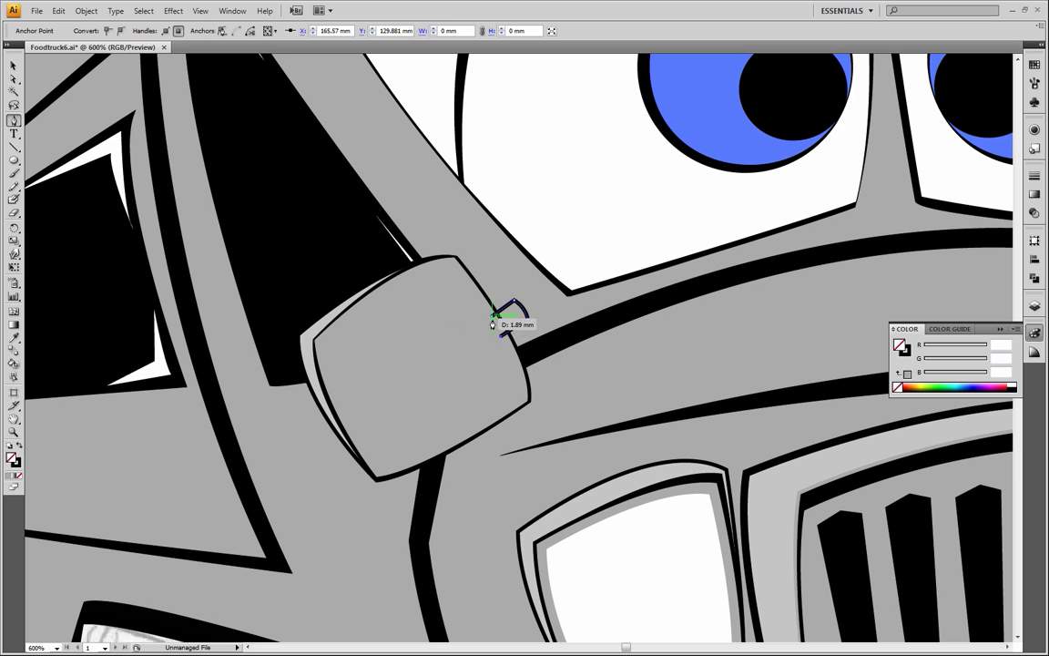
{"action": "left_click", "coordinate": [493, 320]}
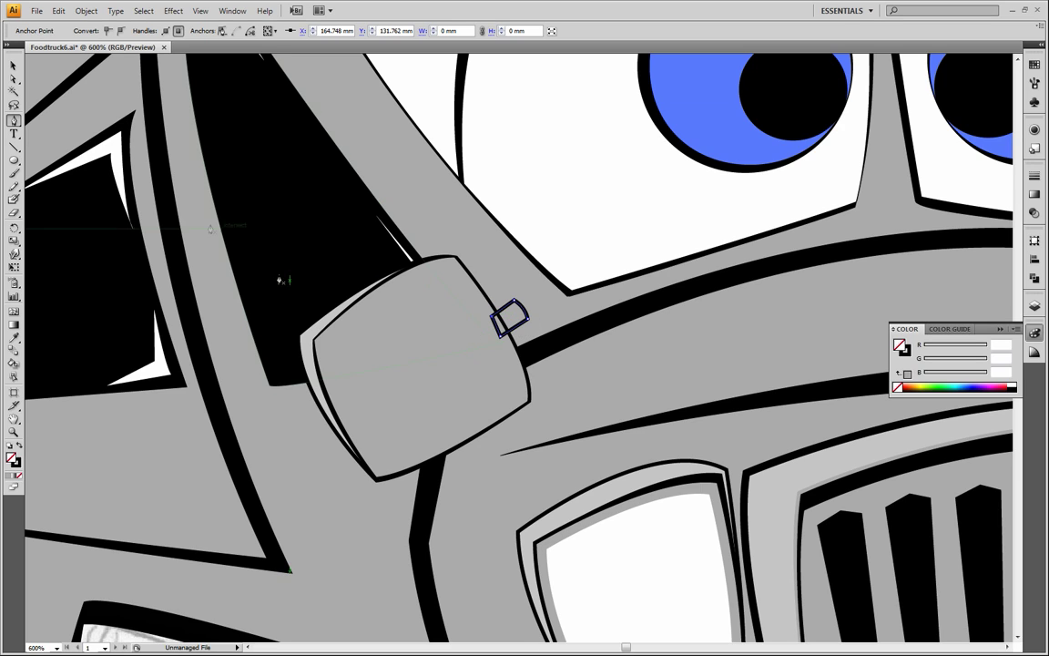
{"action": "left_click", "coordinate": [14, 65]}
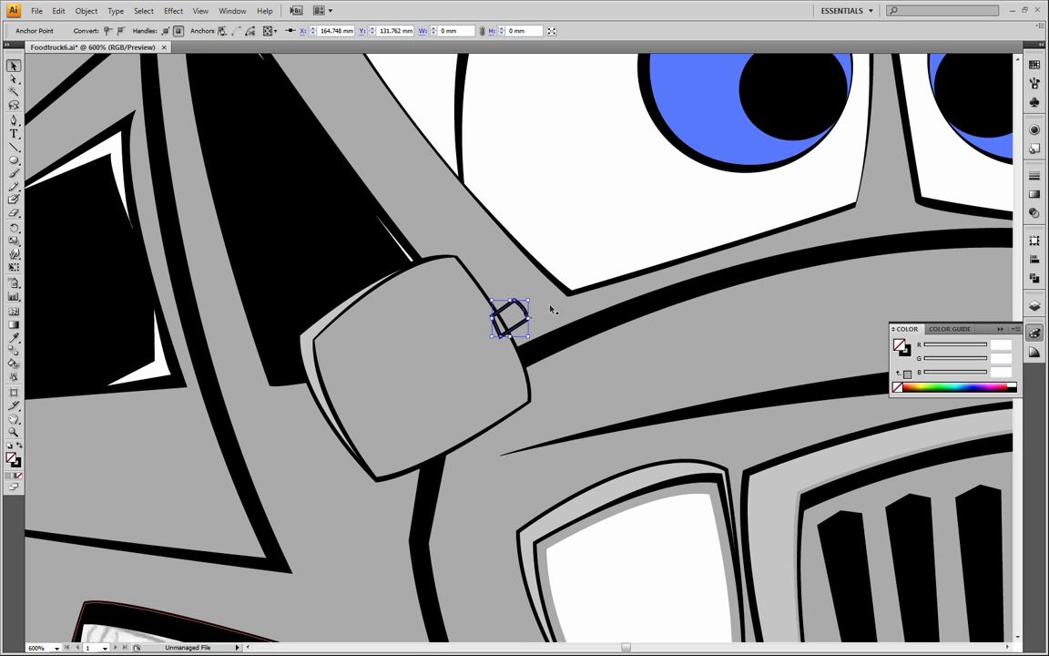
{"action": "left_click", "coordinate": [19, 447]}
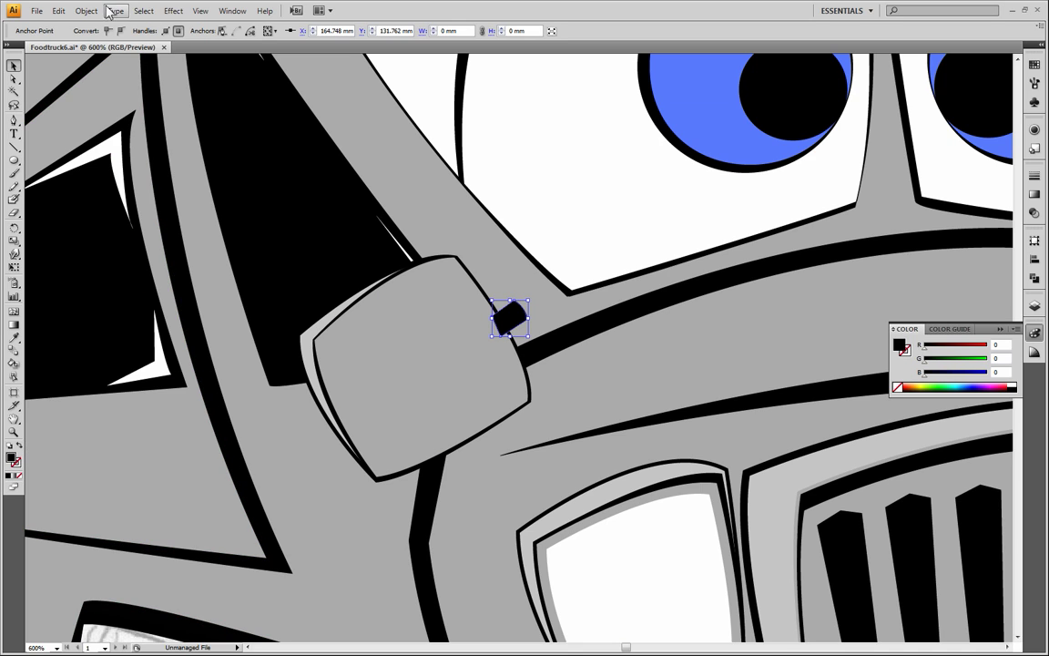
Try to paste a copy of the black tab in front and recolour it with the mirror face's grey
{"action": "left_click", "coordinate": [58, 11]}
{"action": "left_click", "coordinate": [38, 71]}
{"action": "left_click", "coordinate": [58, 11]}
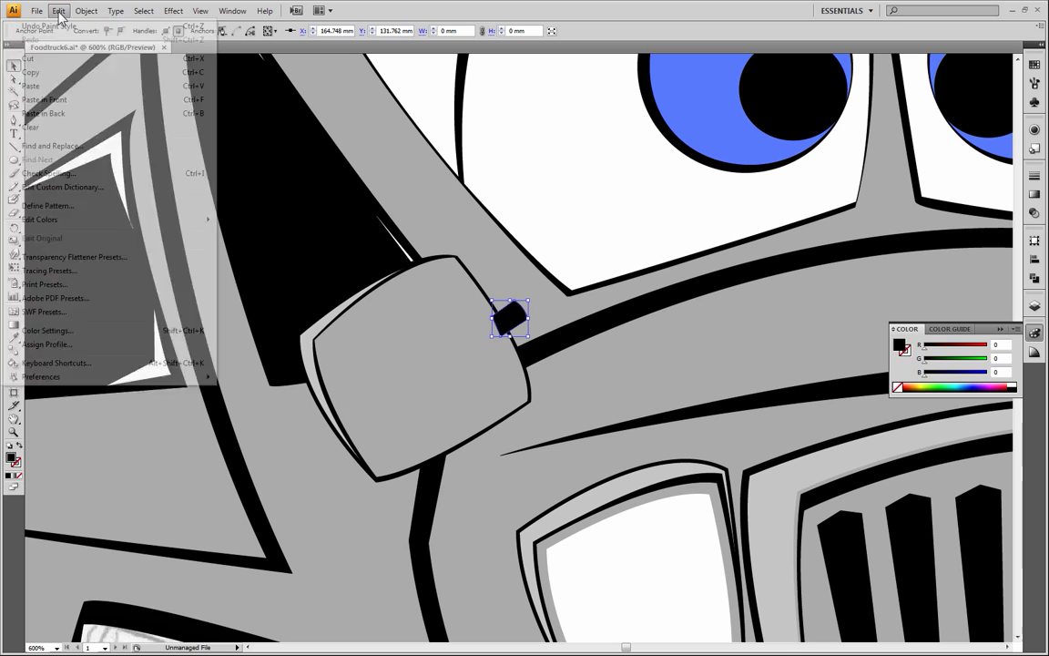
{"action": "left_click", "coordinate": [63, 100]}
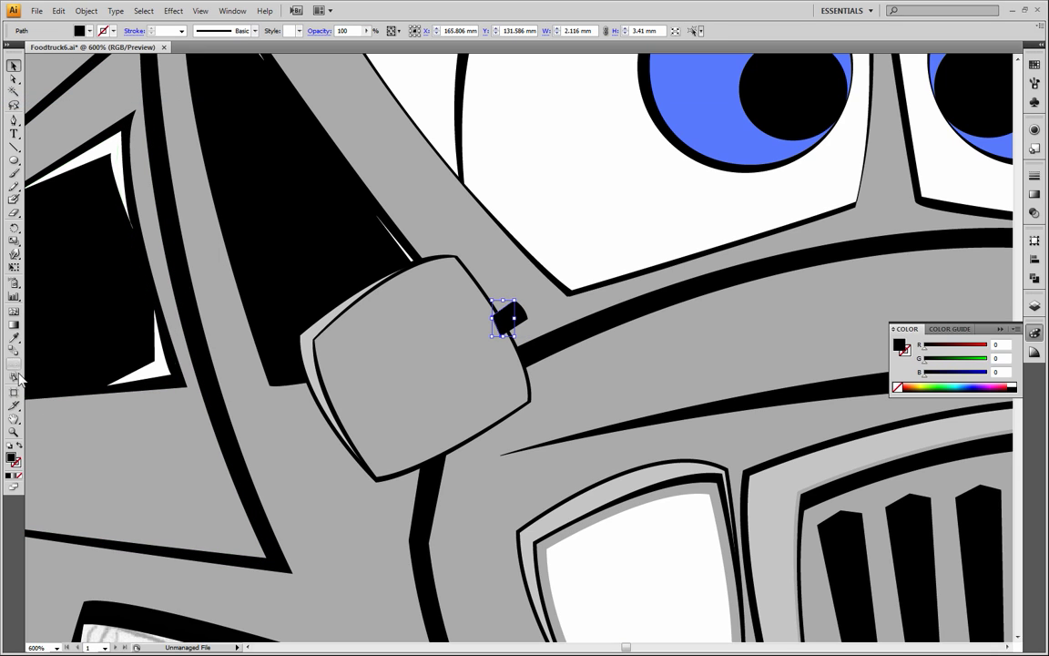
{"action": "left_click", "coordinate": [15, 338]}
{"action": "left_click", "coordinate": [467, 381]}
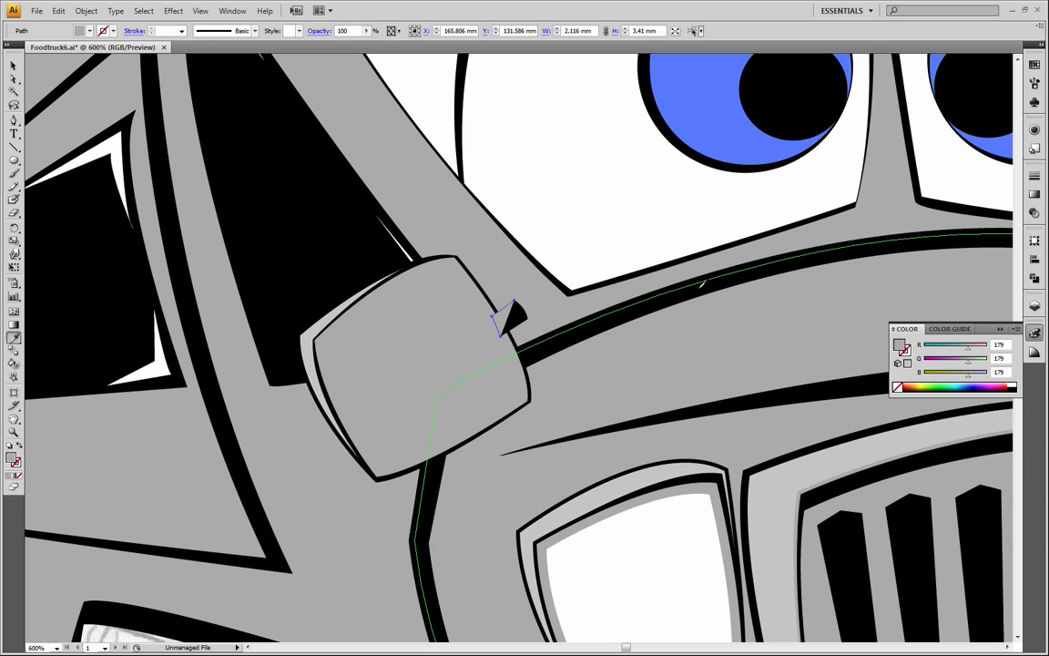
{"action": "left_click", "coordinate": [633, 317]}
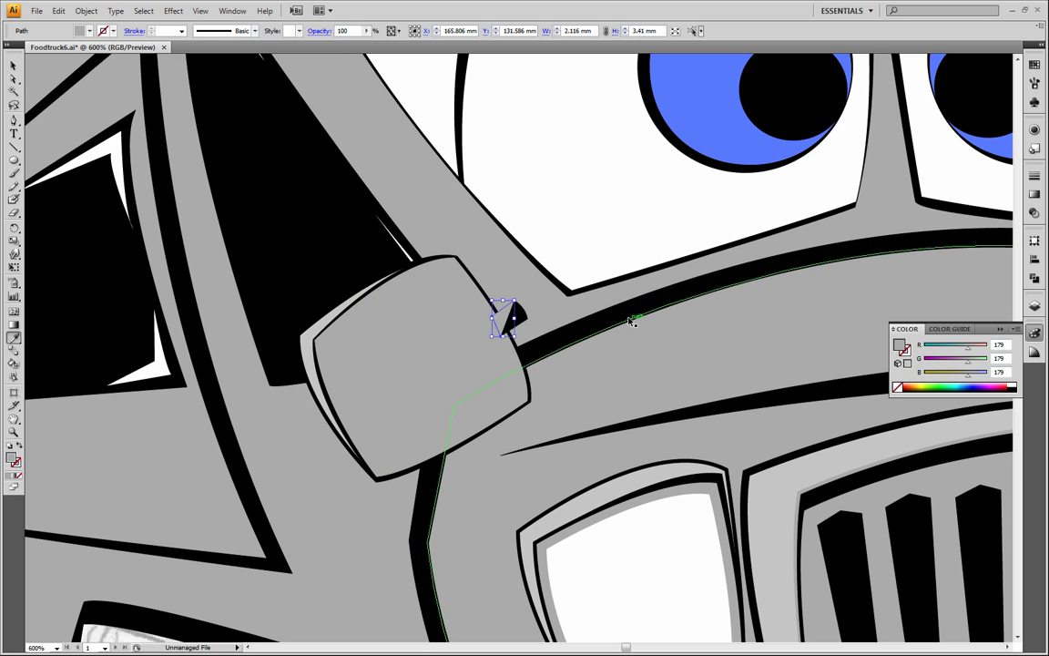
Check the black tab for a leftover copy by isolating it and moving it off the mirror, and undo the move
{"action": "key", "text": "v"}
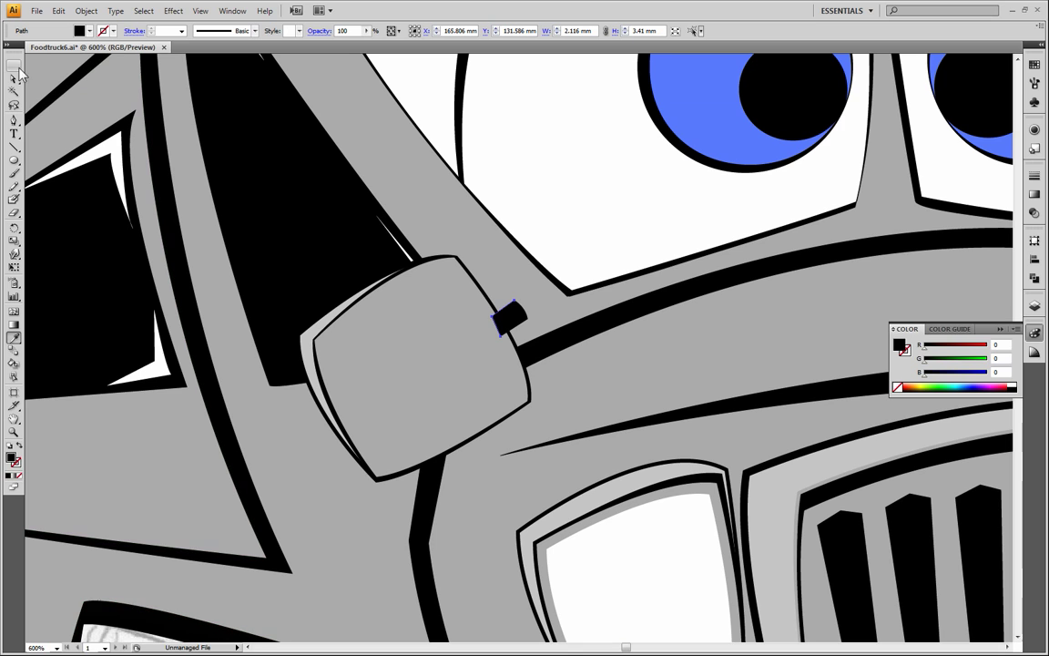
{"action": "left_click", "coordinate": [569, 379]}
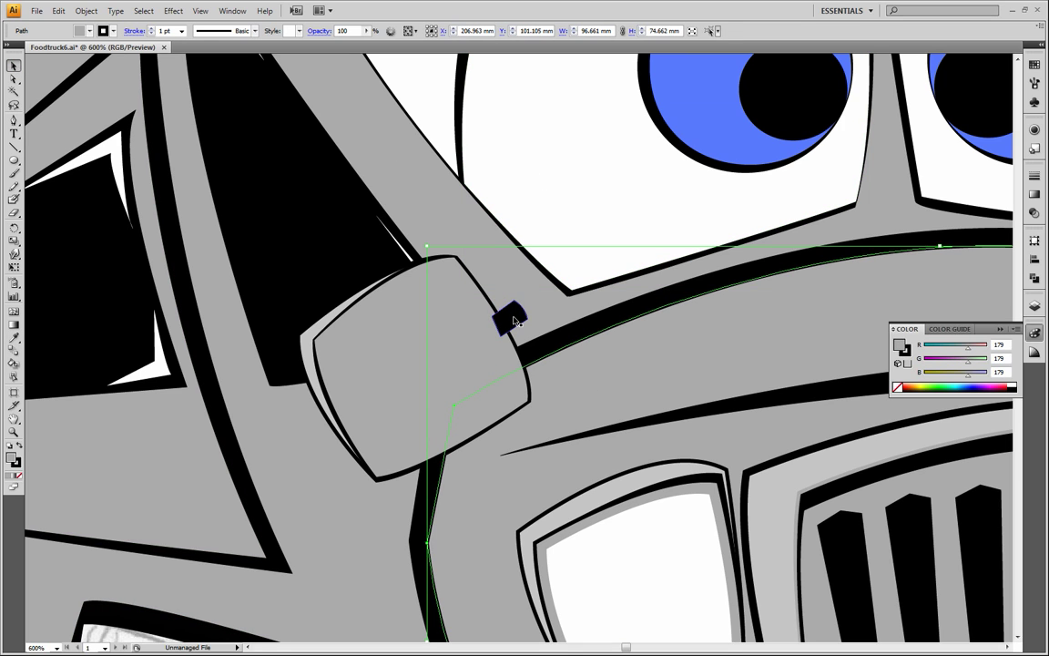
{"action": "double_click", "coordinate": [510, 317]}
{"action": "double_click", "coordinate": [562, 384]}
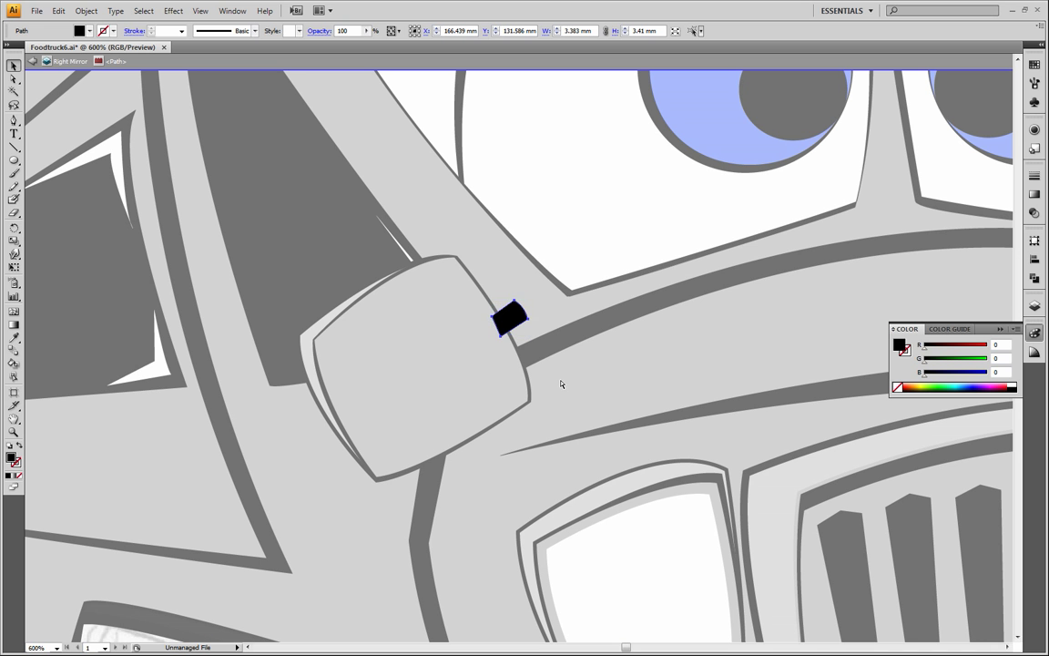
{"action": "left_click_drag", "start_coordinate": [511, 316], "coordinate": [572, 382]}
{"action": "key", "text": "ctrl+z"}
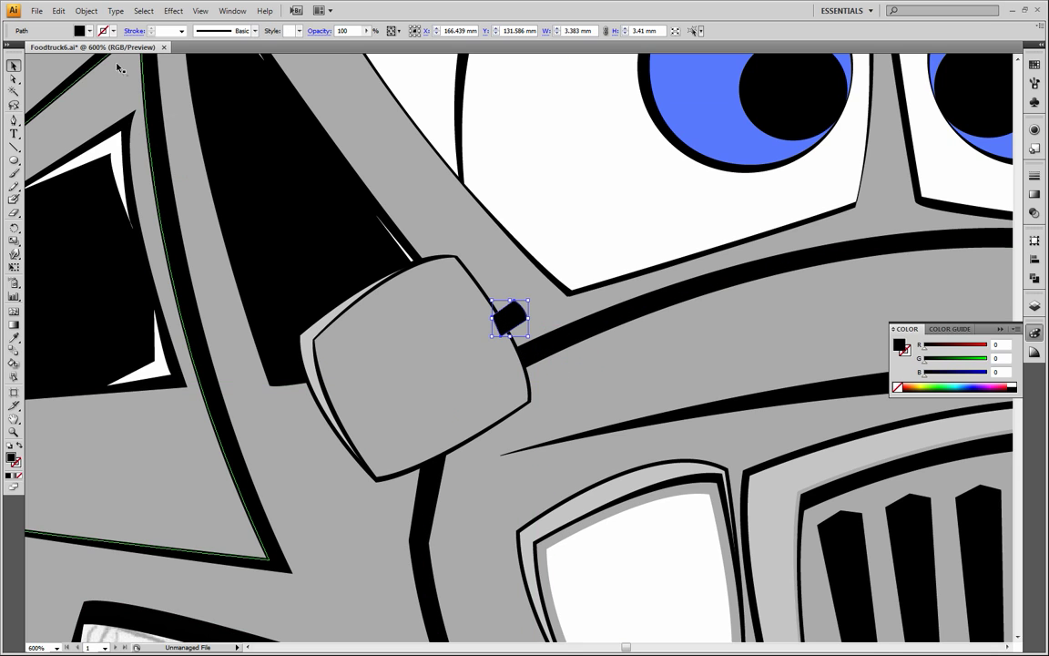
Copy the whole black tab, paste it in front, and sample the mirror face's grey (RGB 179, 179, 179) onto the copy
{"action": "left_click", "coordinate": [59, 10]}
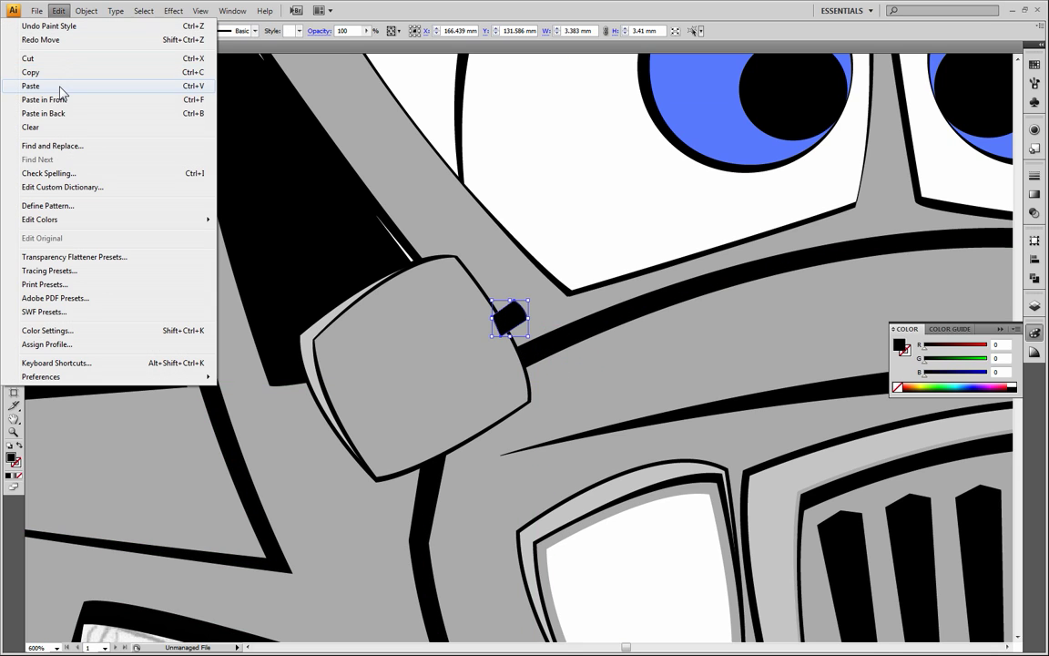
{"action": "left_click", "coordinate": [64, 73]}
{"action": "left_click", "coordinate": [58, 10]}
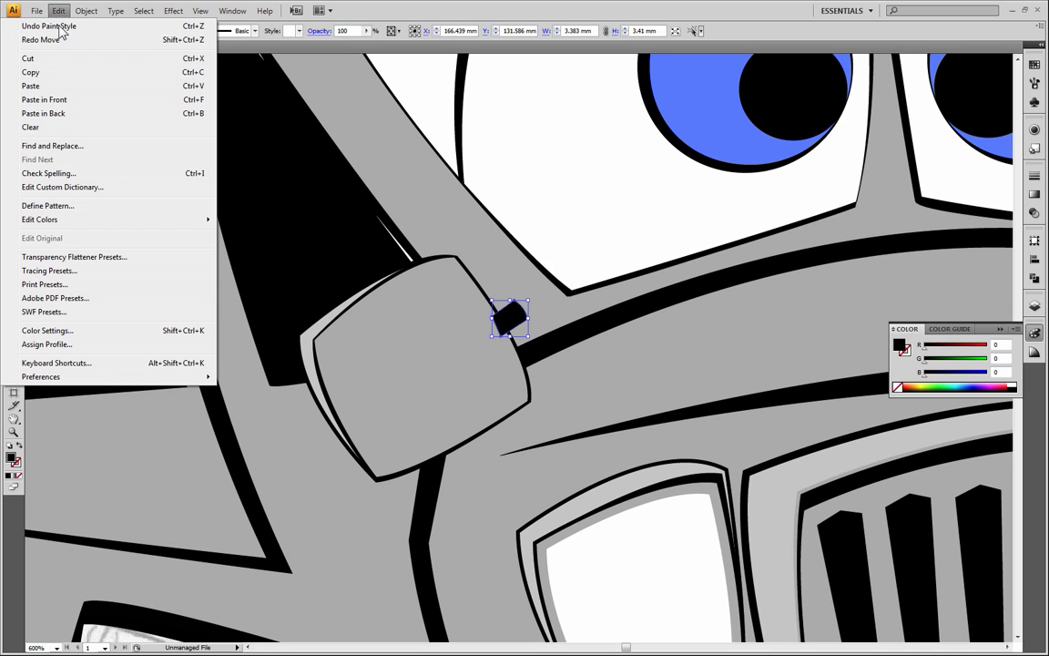
{"action": "left_click", "coordinate": [69, 101]}
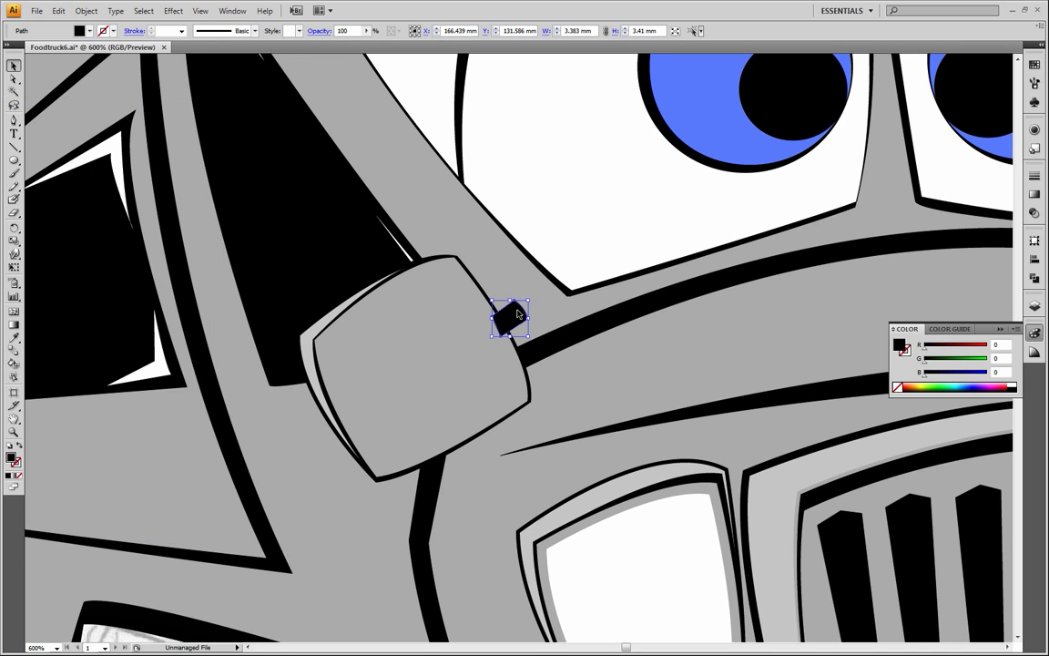
{"action": "left_click", "coordinate": [12, 340]}
{"action": "left_click", "coordinate": [439, 392]}
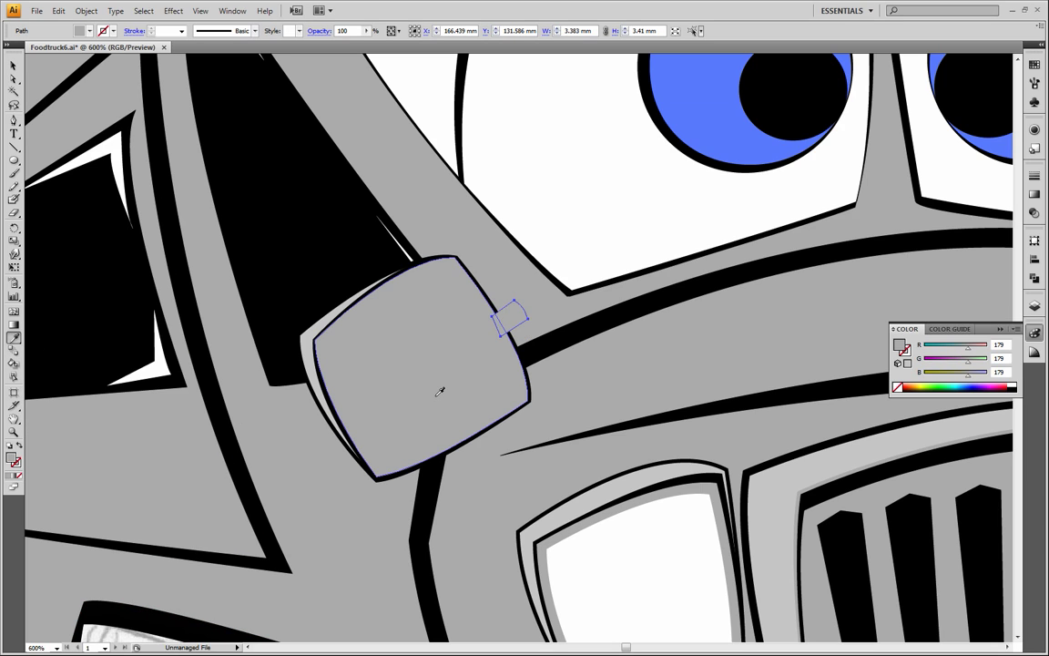
Pull the outer corners and curve of the grey tab copy inward, placing its upper corner at about X 166.84 mm, Y 133.09 mm, to expose a black edge
{"action": "key", "text": "a"}
{"action": "left_click", "coordinate": [13, 433]}
{"action": "left_click_drag", "start_coordinate": [382, 230], "coordinate": [633, 434]}
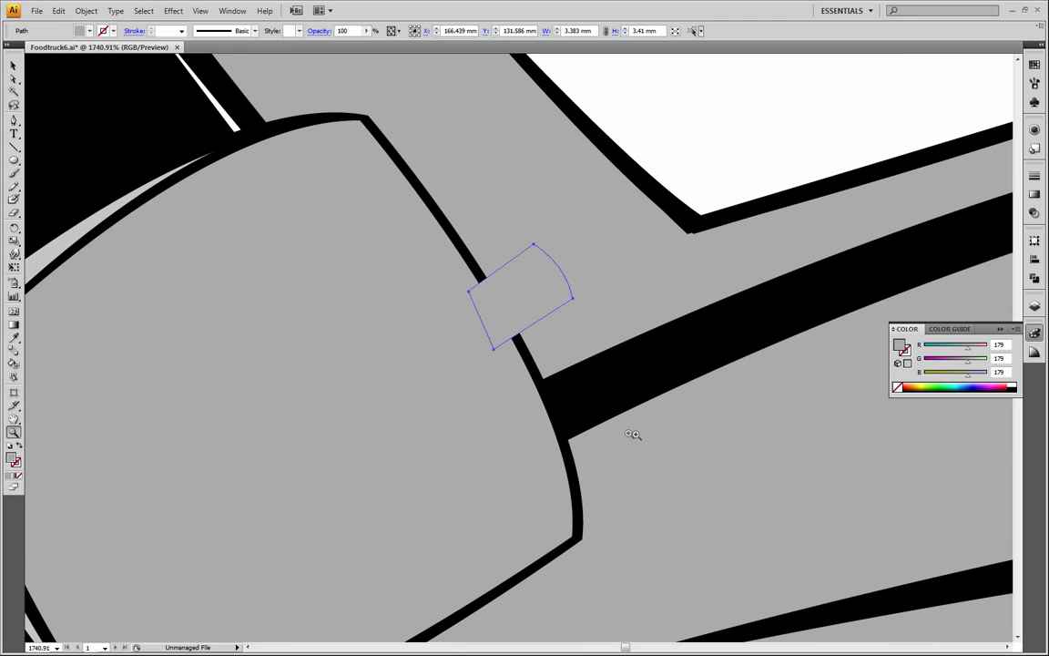
{"action": "left_click", "coordinate": [13, 79]}
{"action": "mouse_move", "coordinate": [551, 257]}
{"action": "left_mouse_down"}
{"action": "mouse_move", "coordinate": [536, 246]}
{"action": "mouse_move", "coordinate": [541, 259]}
{"action": "left_mouse_up"}
{"action": "key", "text": "ctrl+z"}
{"action": "left_click", "coordinate": [534, 245]}
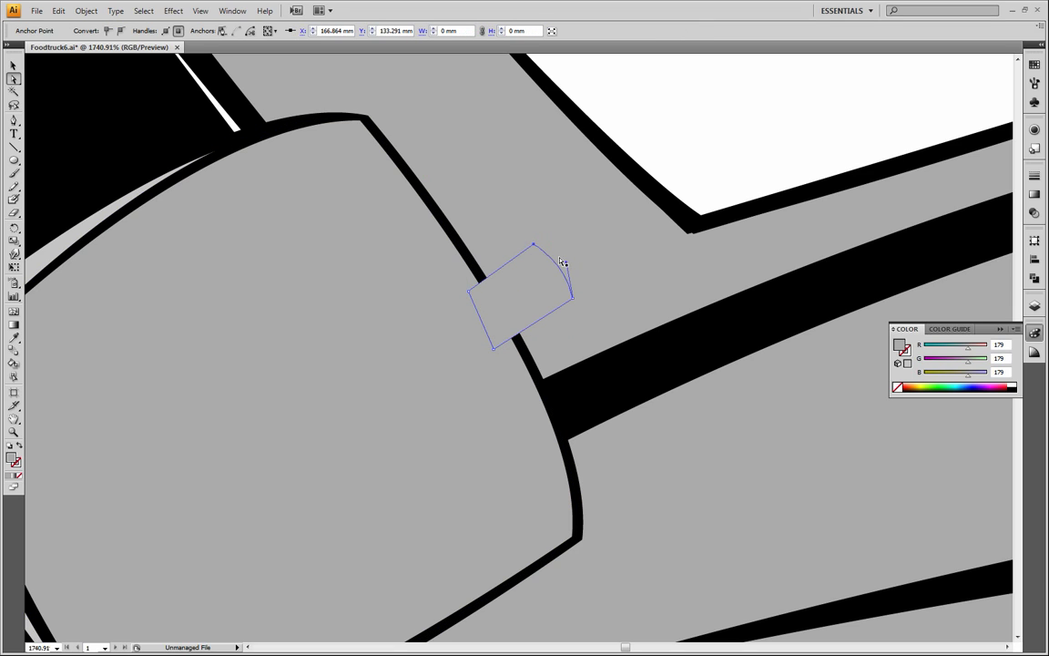
{"action": "left_click_drag", "start_coordinate": [567, 264], "coordinate": [573, 316]}
{"action": "left_click_drag", "start_coordinate": [535, 246], "coordinate": [533, 248]}
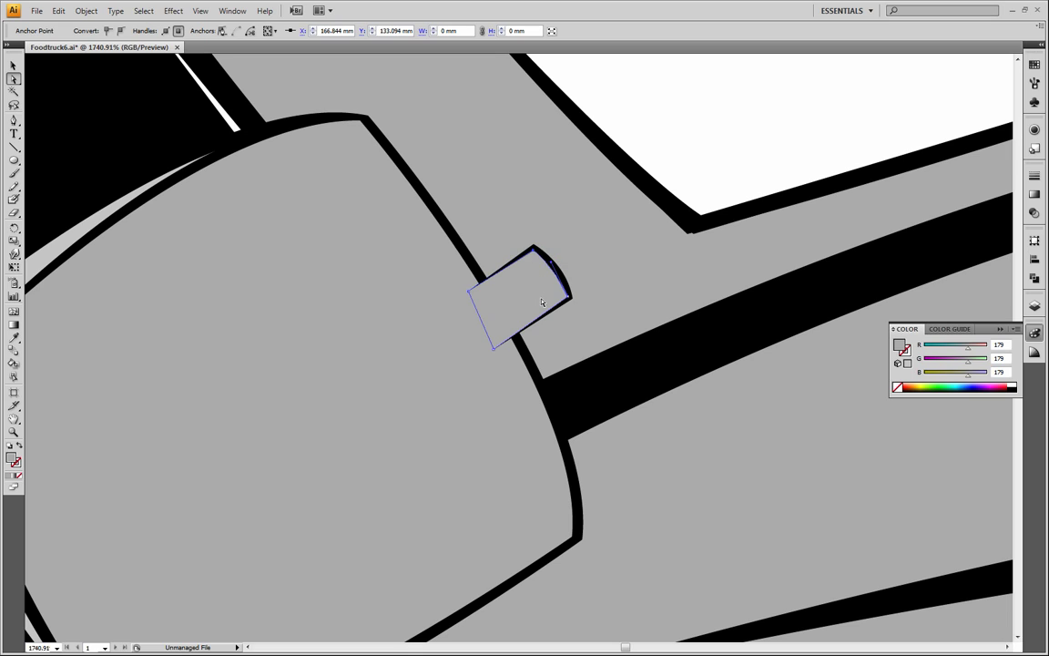
Send the grey tab and its black backing shape to the back, behind the side mirror
{"action": "left_click", "coordinate": [703, 180]}
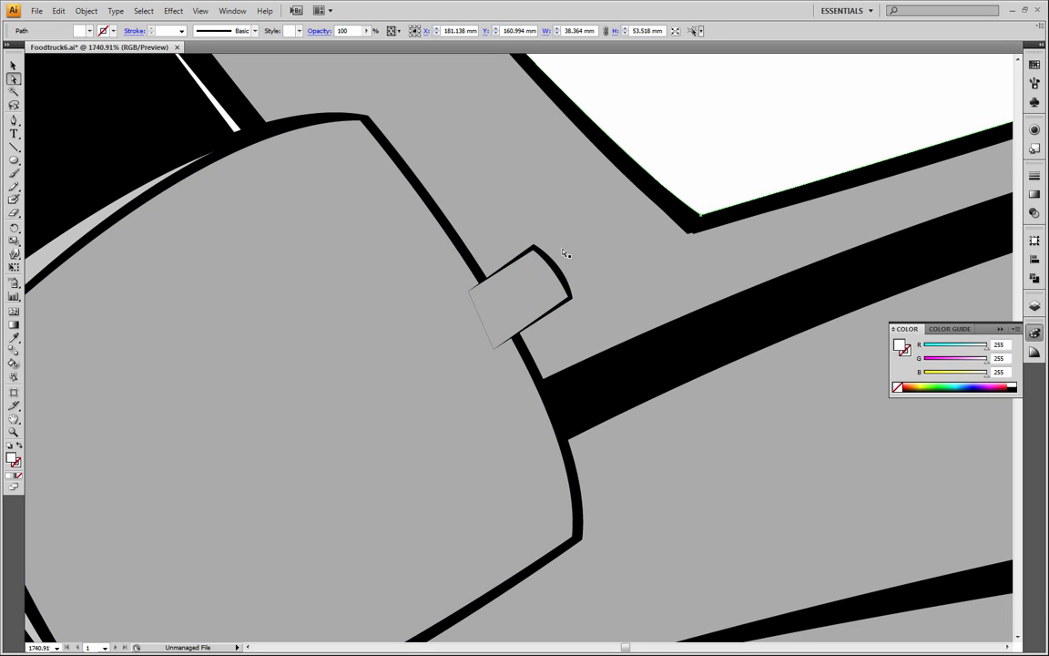
{"action": "left_click", "coordinate": [563, 277]}
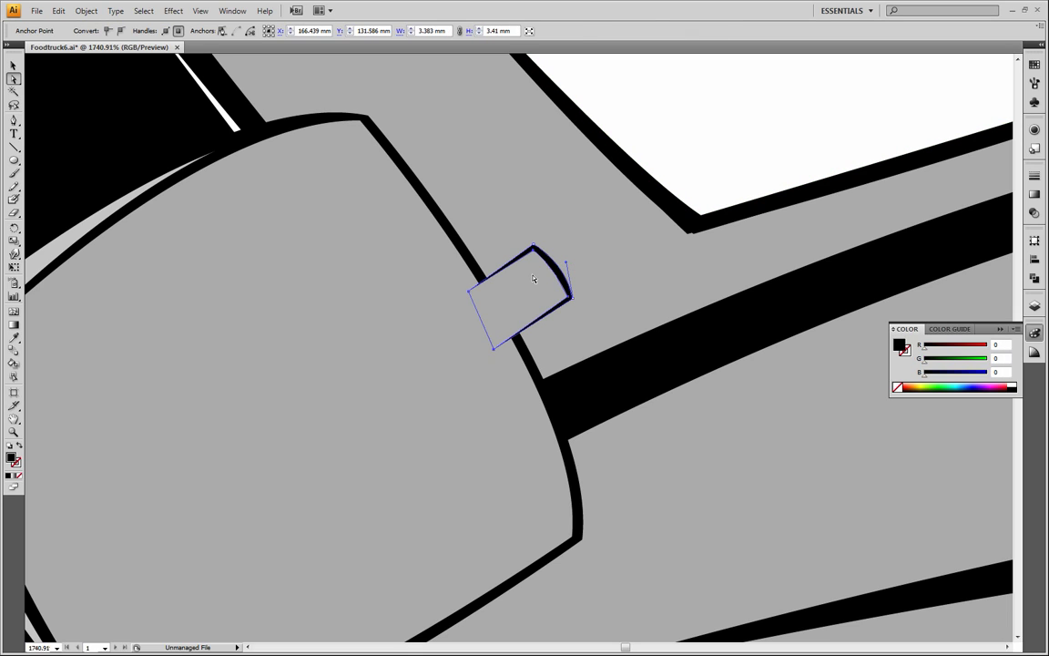
{"action": "right_click", "coordinate": [534, 279]}
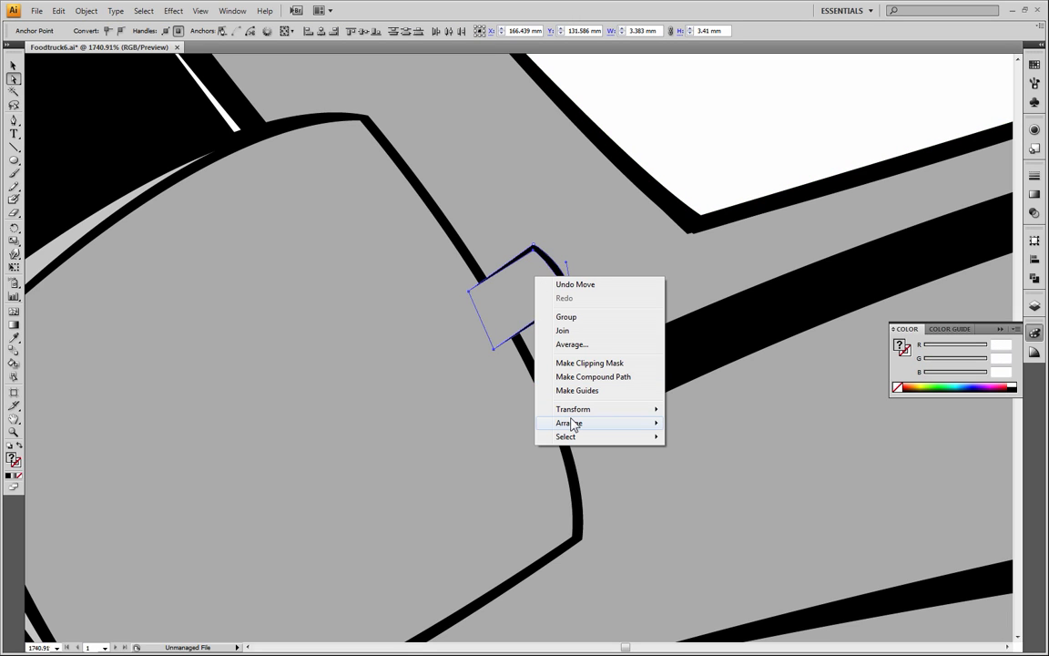
{"action": "mouse_move", "coordinate": [573, 425]}
{"action": "left_click", "coordinate": [478, 464]}
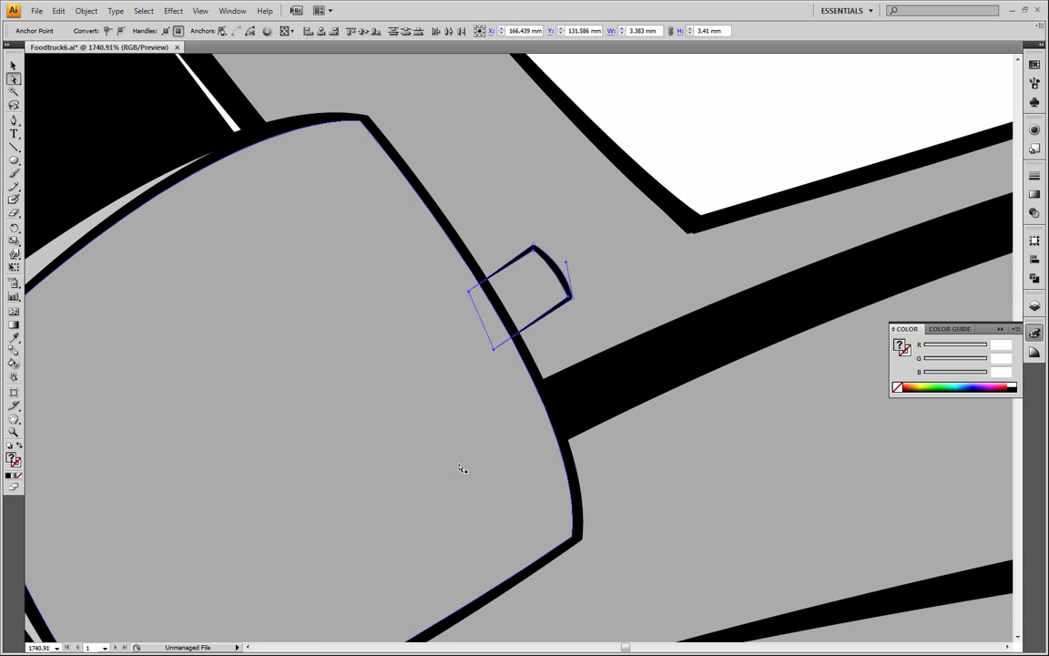
{"action": "left_click", "coordinate": [740, 487]}
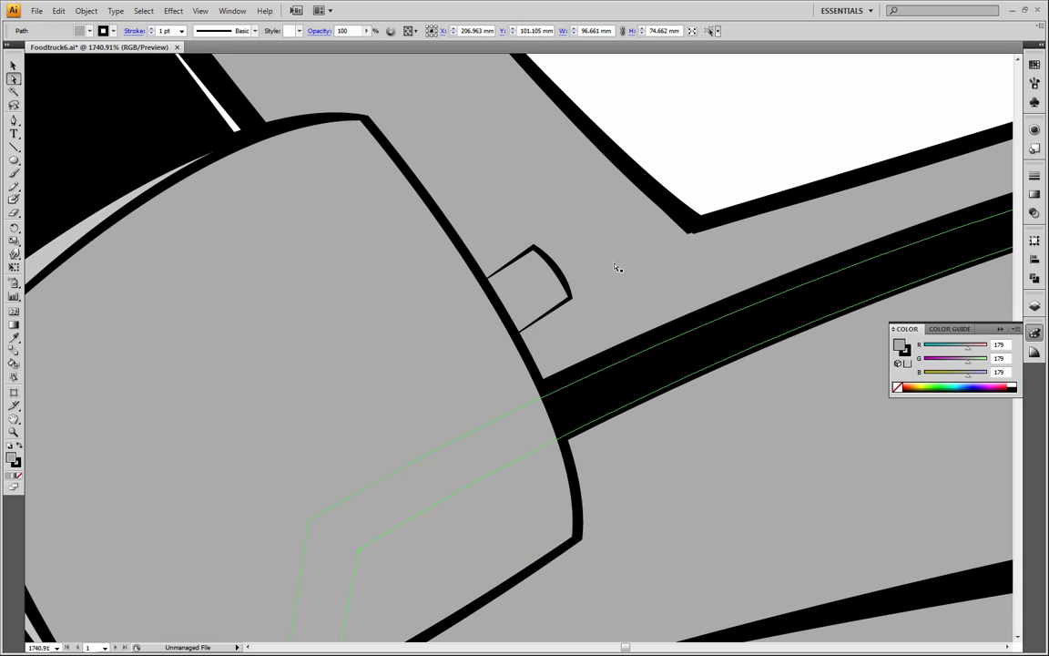
Lock every layer except Right Mirror and clear the selection, with the whole truck front in view at 300%
{"action": "left_click", "coordinate": [14, 432]}
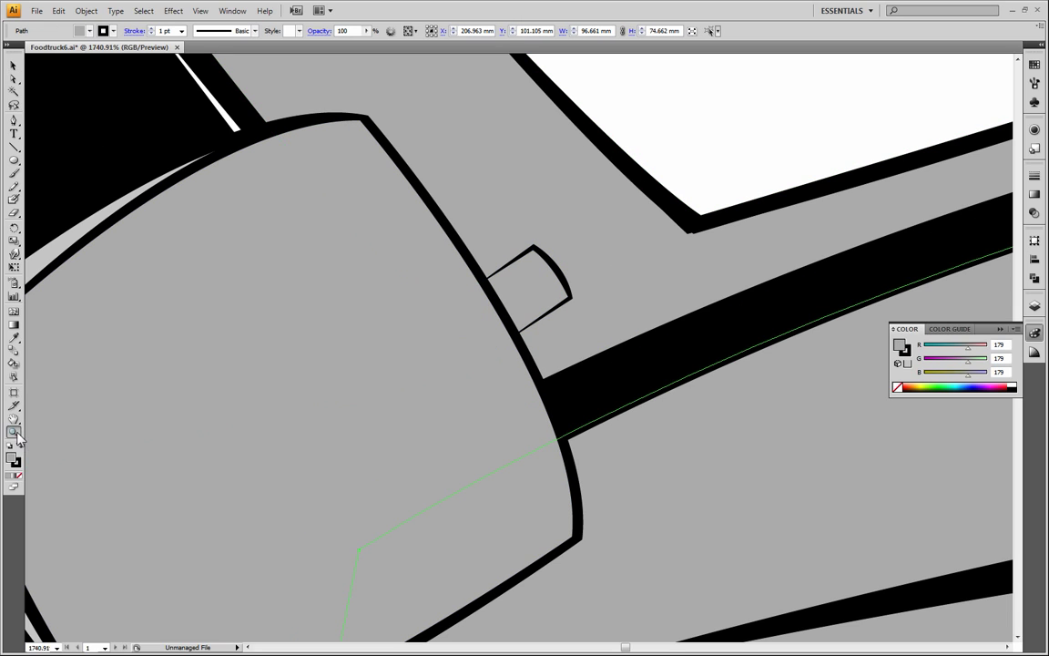
{"action": "left_click", "coordinate": [552, 342], "text": "alt"}
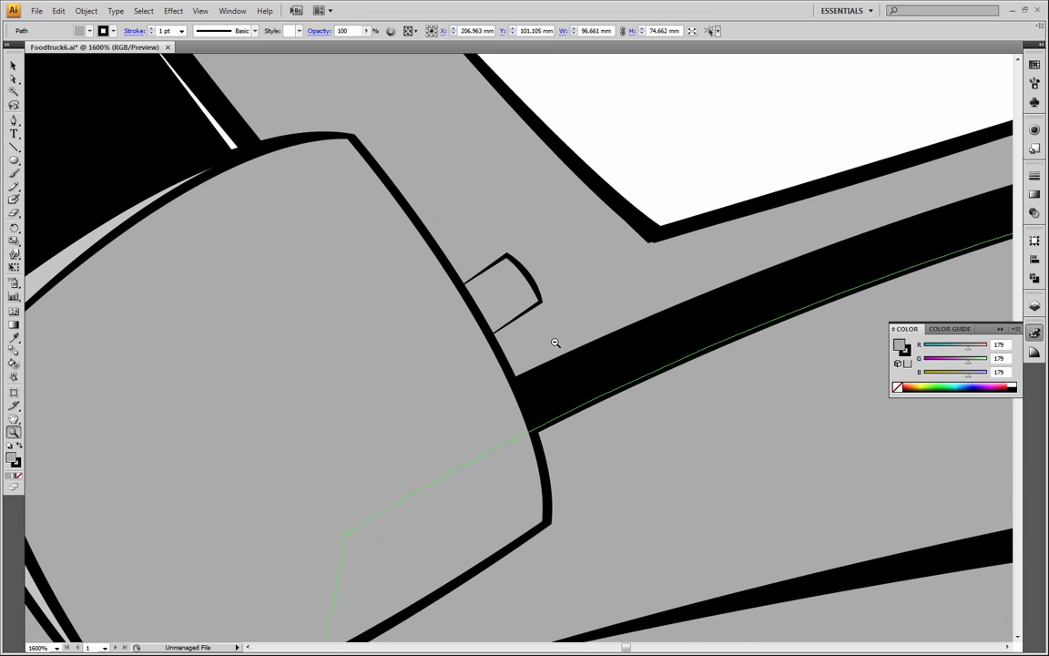
{"action": "left_click", "coordinate": [556, 342], "text": "alt"}
{"action": "left_click", "coordinate": [556, 342], "text": "alt"}
{"action": "left_click", "coordinate": [556, 342], "text": "alt"}
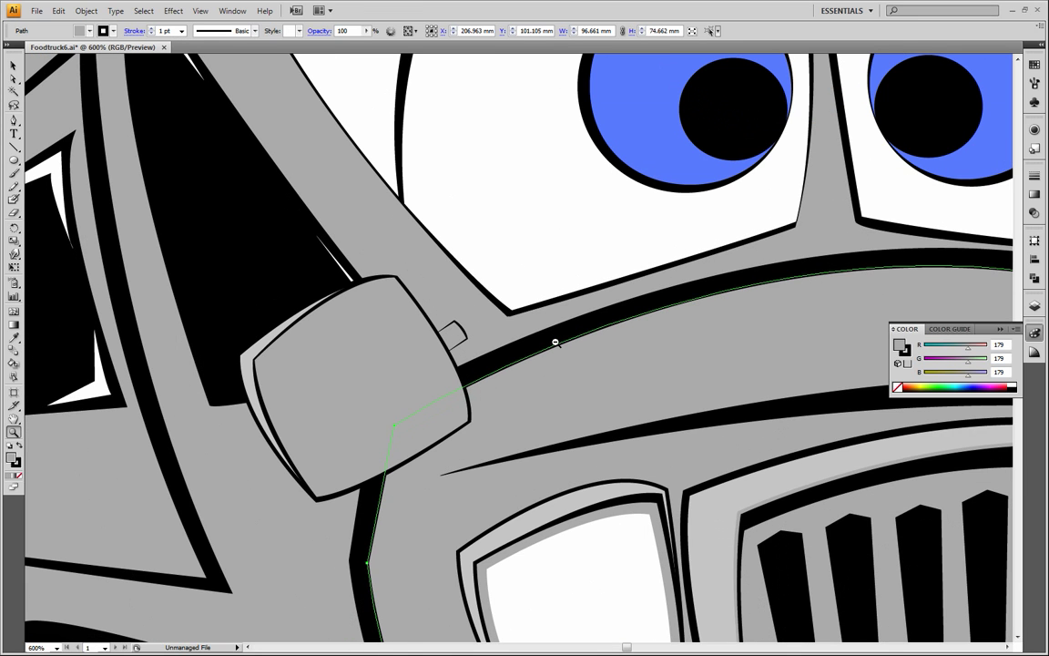
{"action": "left_click", "coordinate": [556, 342], "text": "alt"}
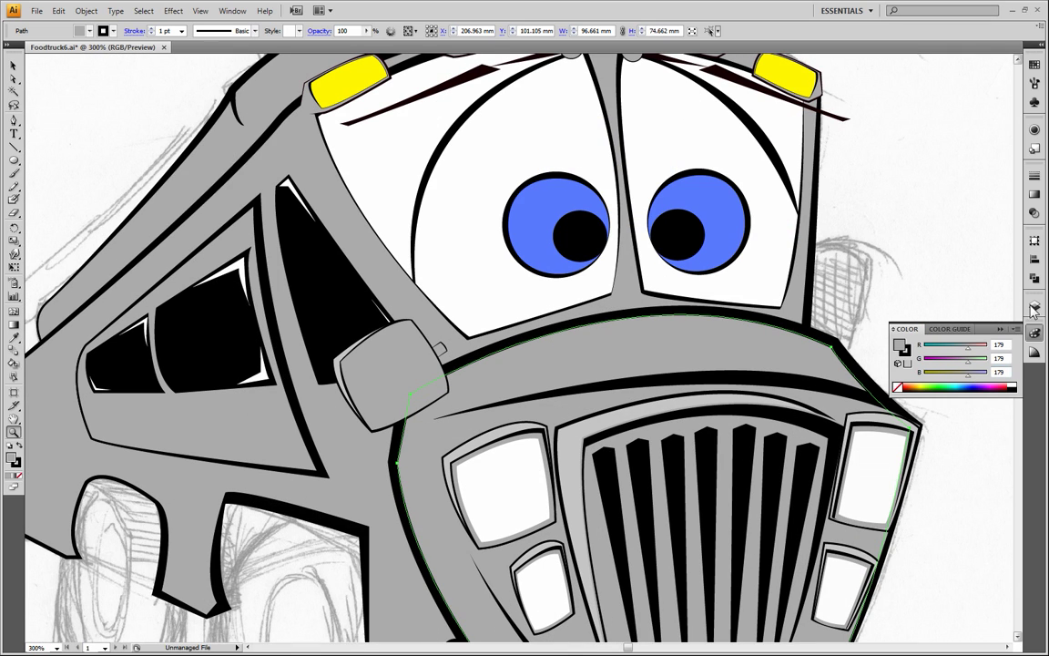
{"action": "key", "text": "F7"}
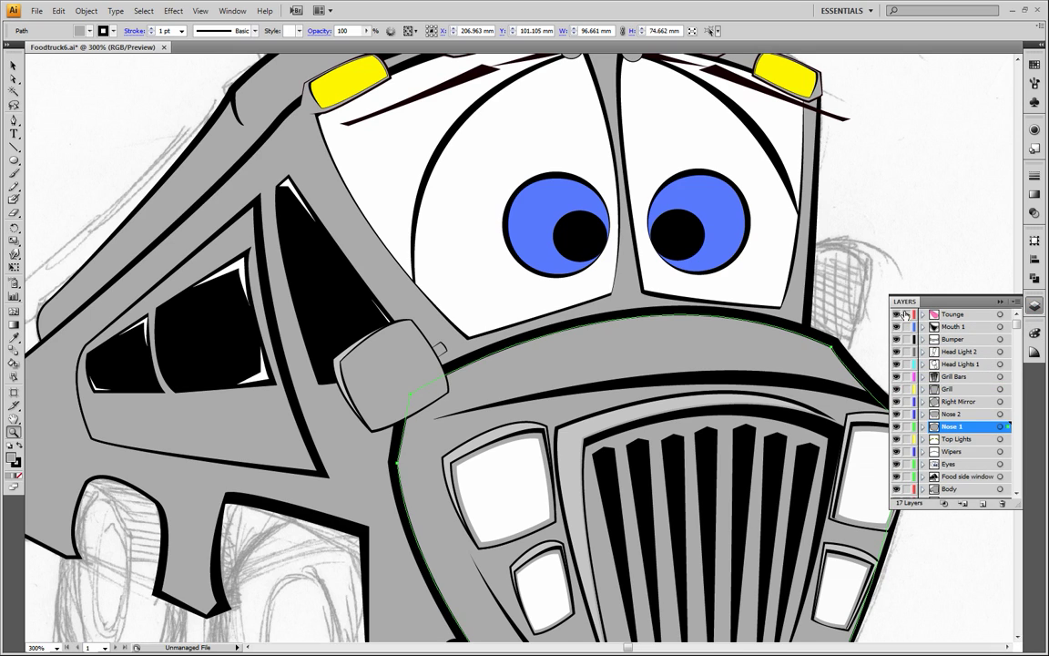
{"action": "scroll", "coordinate": [947, 410], "scroll_direction": "down", "scroll_amount": 1}
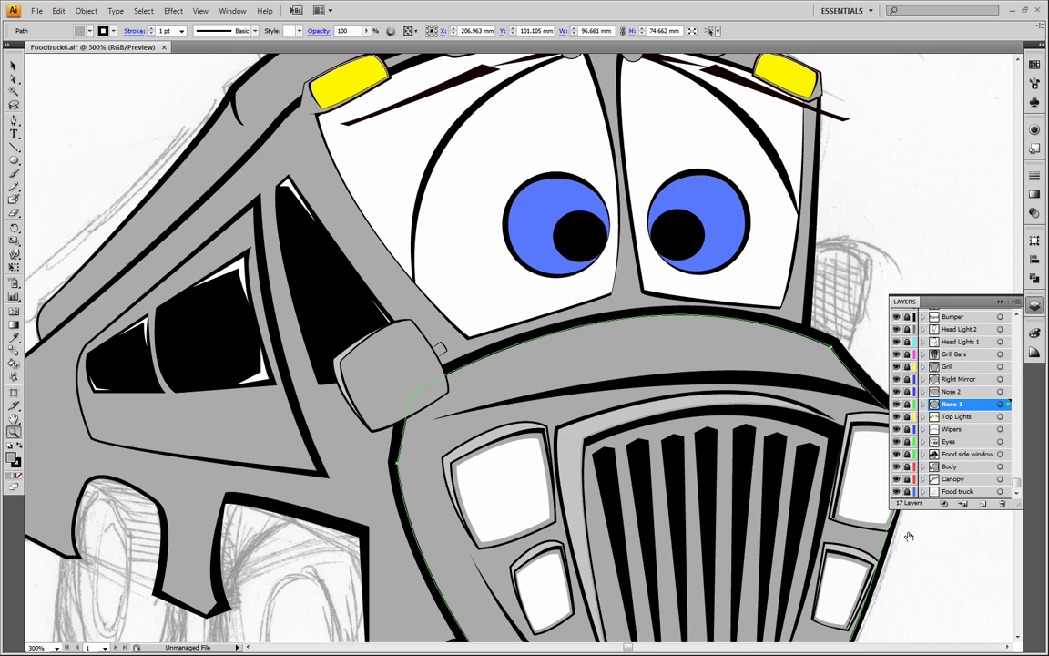
{"action": "key", "text": "ctrl+shift+a"}
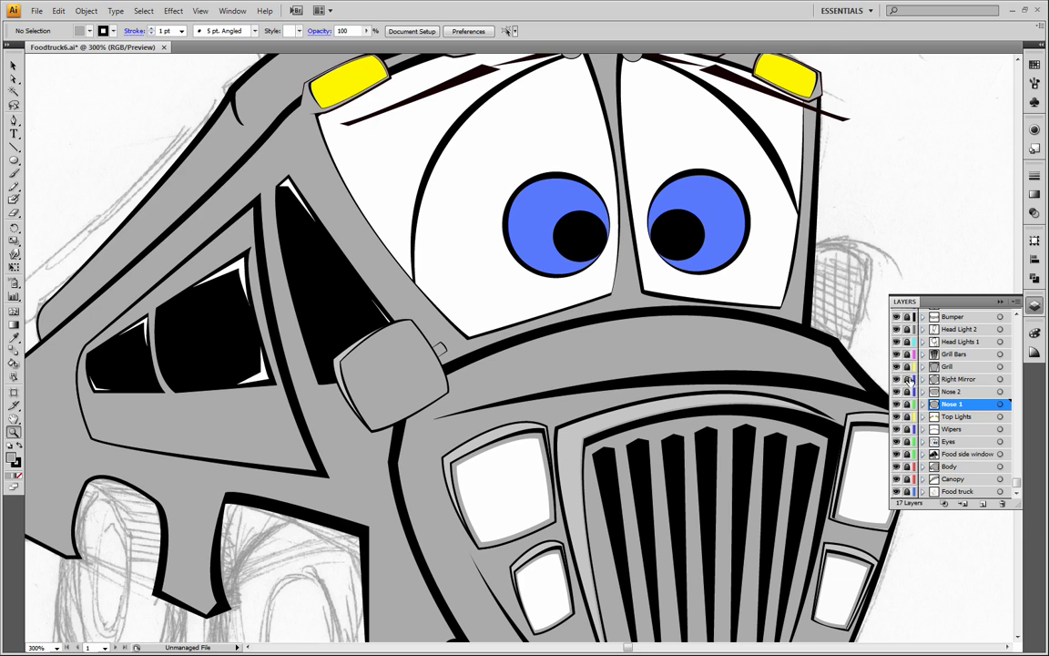
Select all parts of the side mirror, including its mounting tab, and group them
{"action": "left_click", "coordinate": [13, 66]}
{"action": "left_click_drag", "start_coordinate": [273, 293], "coordinate": [355, 353]}
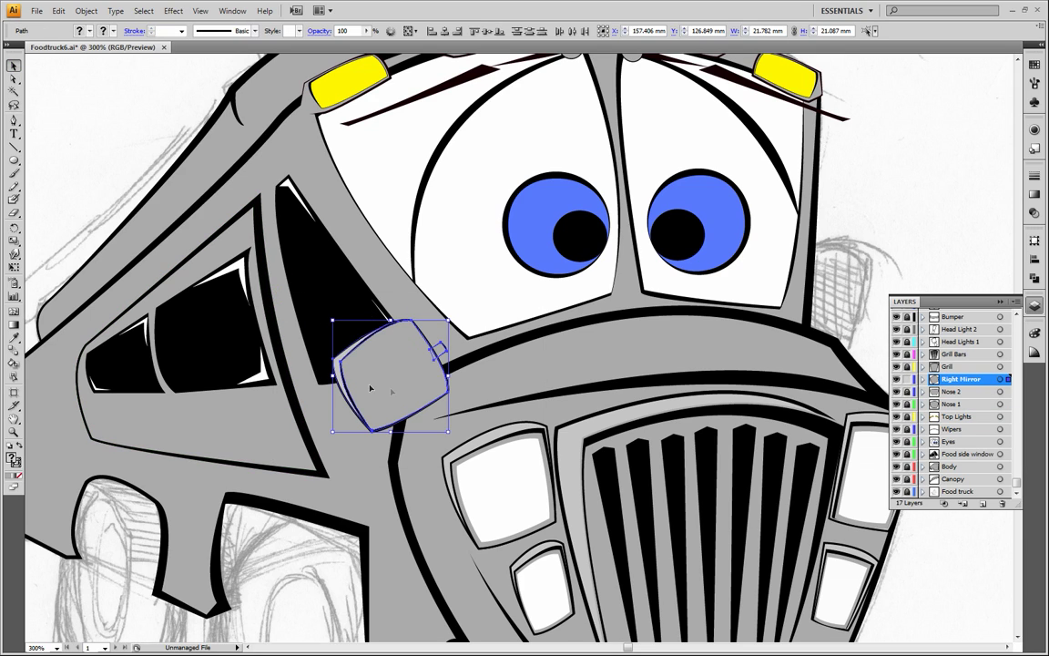
{"action": "left_click", "coordinate": [81, 13]}
{"action": "left_click", "coordinate": [73, 63]}
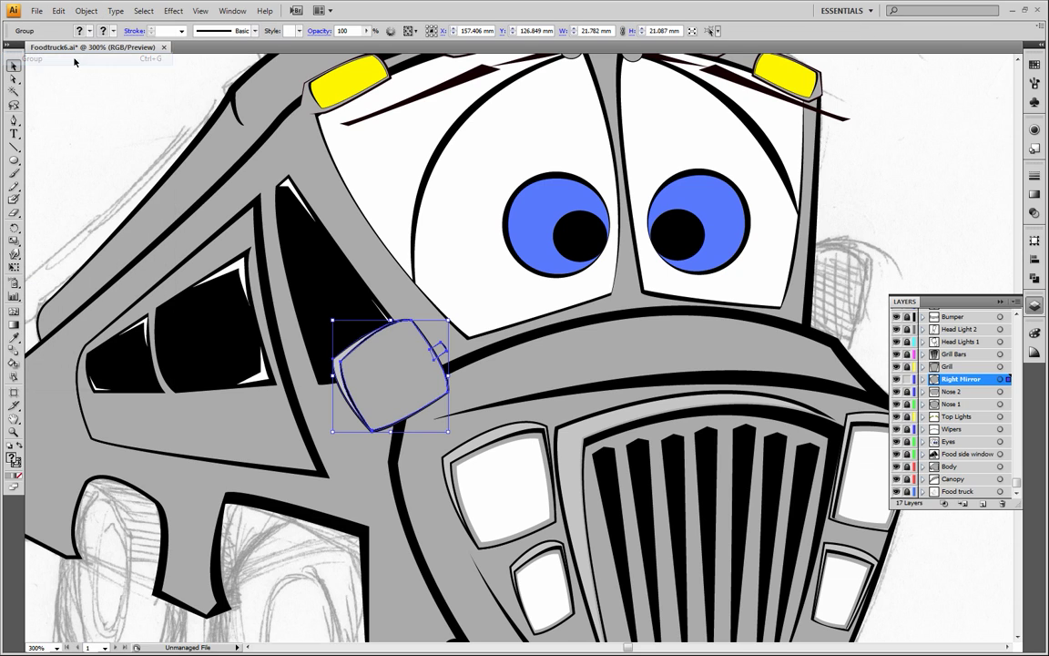
Copy the mirror group to the opposite side of the truck's hood and flip it horizontally, at about X 230.8 mm, Y 134.2 mm
{"action": "left_click_drag", "start_coordinate": [410, 374], "coordinate": [819, 308]}
{"action": "left_click_drag", "start_coordinate": [755, 299], "coordinate": [991, 331]}
{"action": "left_click_drag", "start_coordinate": [958, 284], "coordinate": [852, 317]}
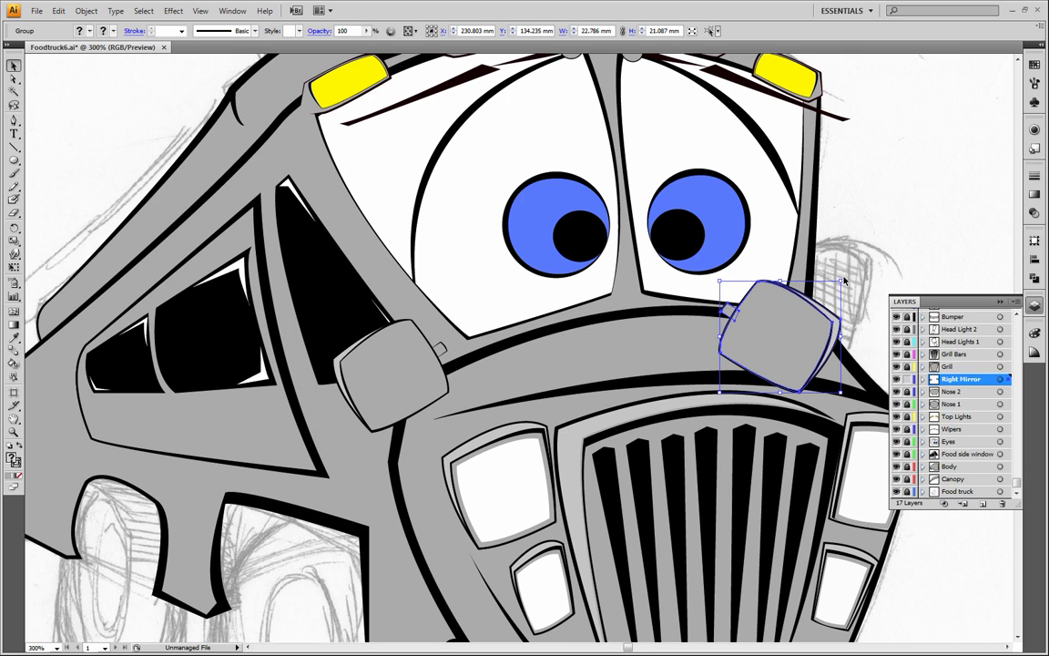
Rotate and shrink the flipped mirror copy over the sketched mirror, to about 20.2 × 17.7 mm at X 238.3 mm, Y 142.9 mm
{"action": "left_click_drag", "start_coordinate": [846, 279], "coordinate": [808, 247]}
{"action": "mouse_move", "coordinate": [785, 337]}
{"action": "left_mouse_down"}
{"action": "mouse_move", "coordinate": [803, 304]}
{"action": "mouse_move", "coordinate": [779, 318]}
{"action": "left_mouse_up"}
{"action": "left_click_drag", "start_coordinate": [853, 338], "coordinate": [855, 342]}
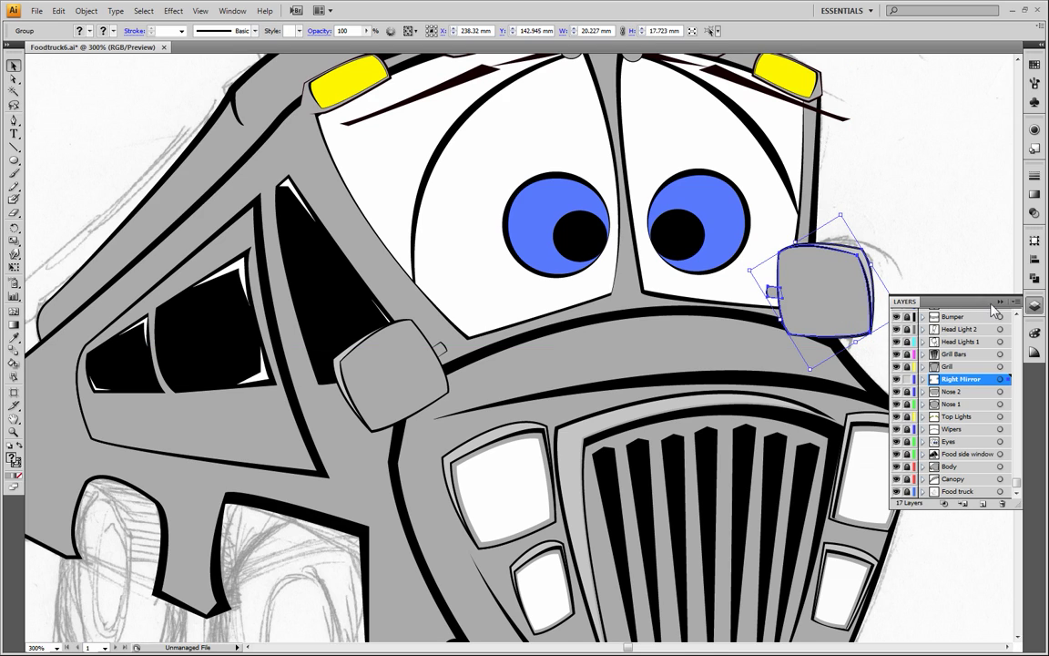
Refine the copied mirror's tilt and width to about 19.4 × 18.4 mm and place it beside the windshield at about X 238.7 mm, Y 140.1 mm
{"action": "left_click_drag", "start_coordinate": [819, 293], "coordinate": [749, 293]}
{"action": "left_click_drag", "start_coordinate": [836, 315], "coordinate": [826, 319]}
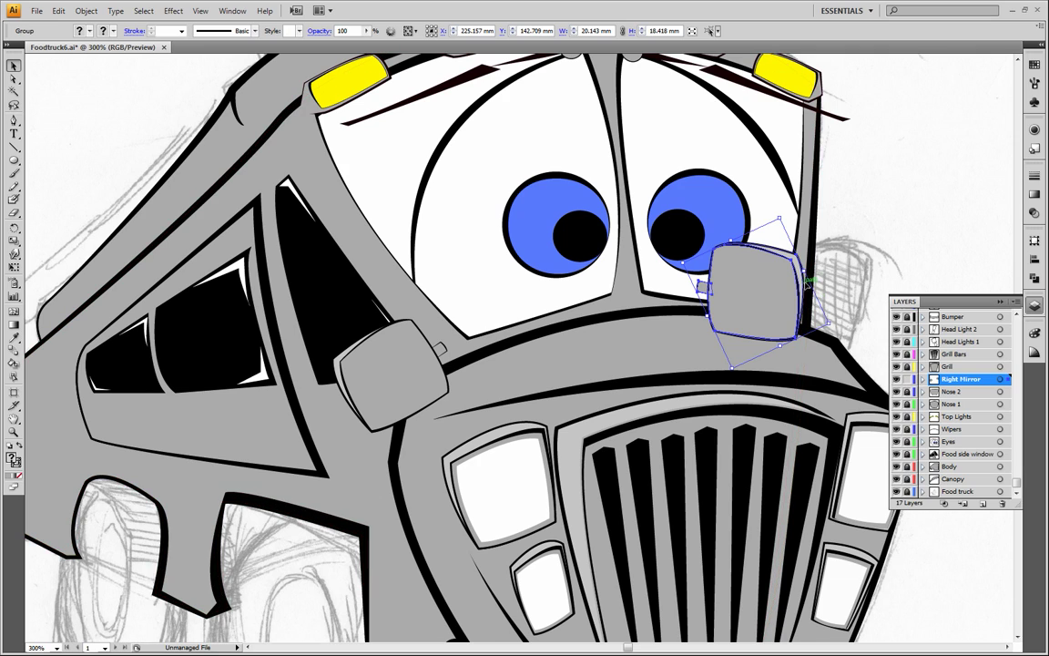
{"action": "mouse_move", "coordinate": [805, 272]}
{"action": "left_mouse_down"}
{"action": "mouse_move", "coordinate": [791, 275]}
{"action": "mouse_move", "coordinate": [800, 272]}
{"action": "left_mouse_up"}
{"action": "left_click_drag", "start_coordinate": [758, 308], "coordinate": [824, 316]}
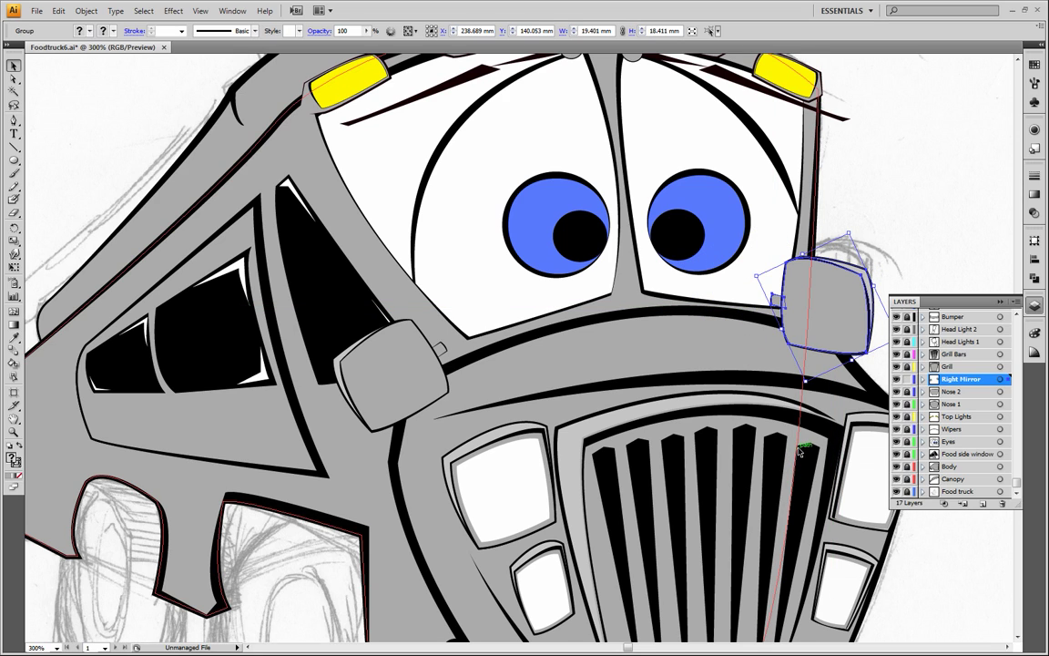